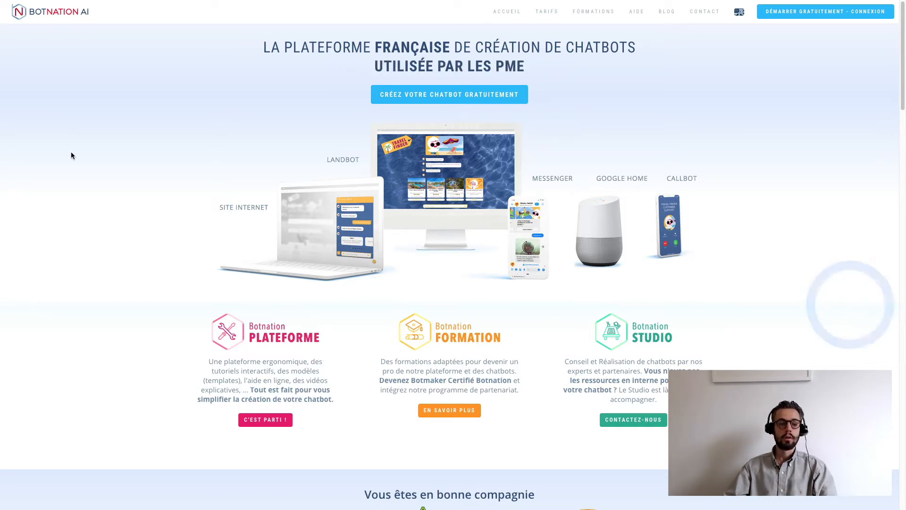
- Exit Chrome full screen on the Botnation AI page to reveal the browser tabs
mouse_move(61, 22)
left_click(28, 16)
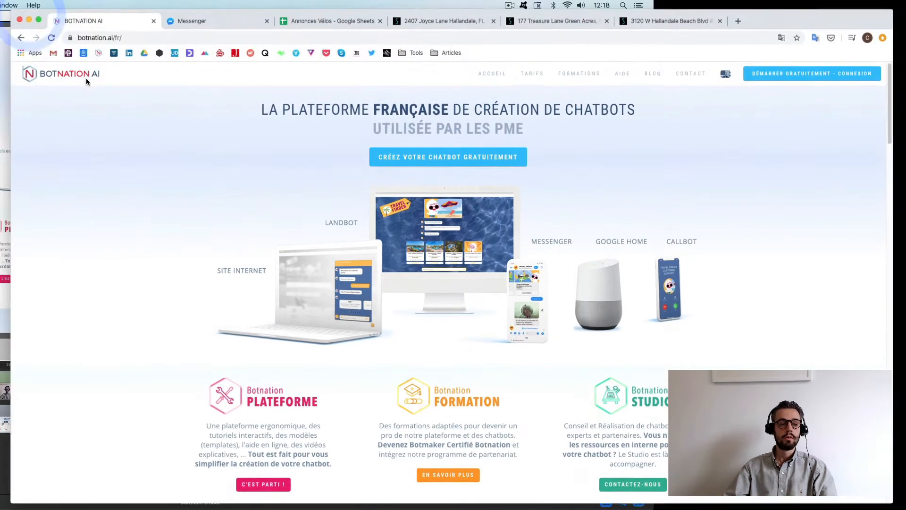
- Switch to the Cdiscount Messenger chat in full screen and open, then close, the bot menu
left_click(191, 22)
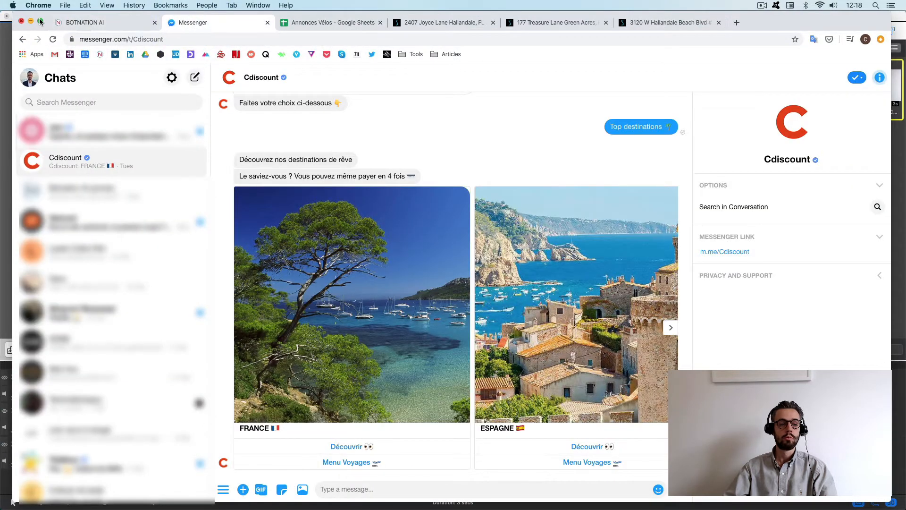
left_click(40, 21)
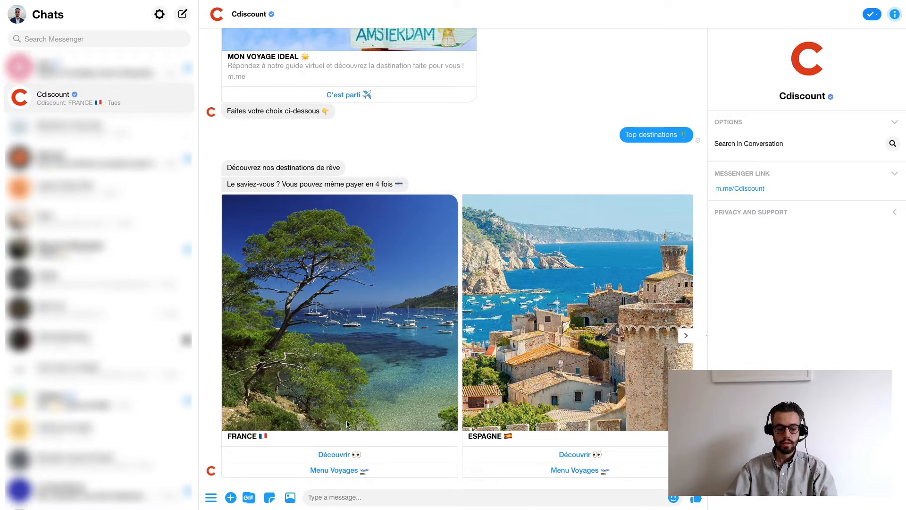
left_click(418, 501)
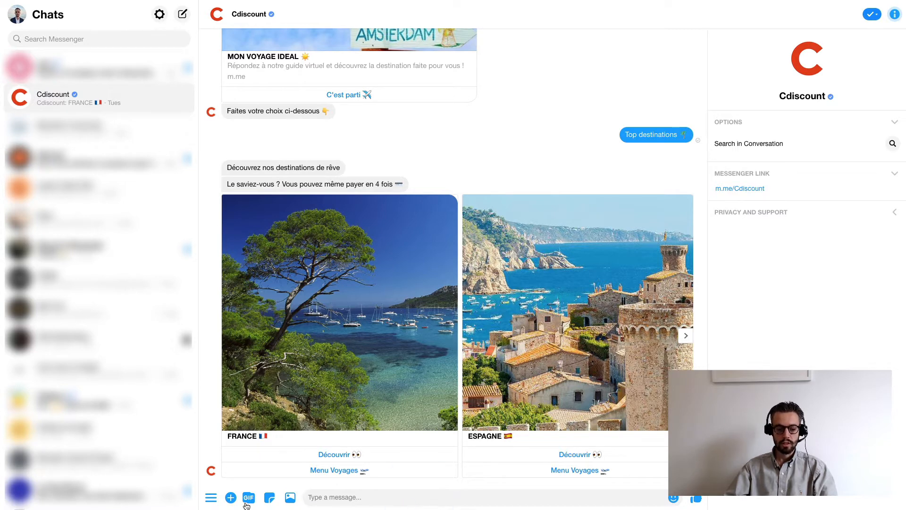
left_click(211, 499)
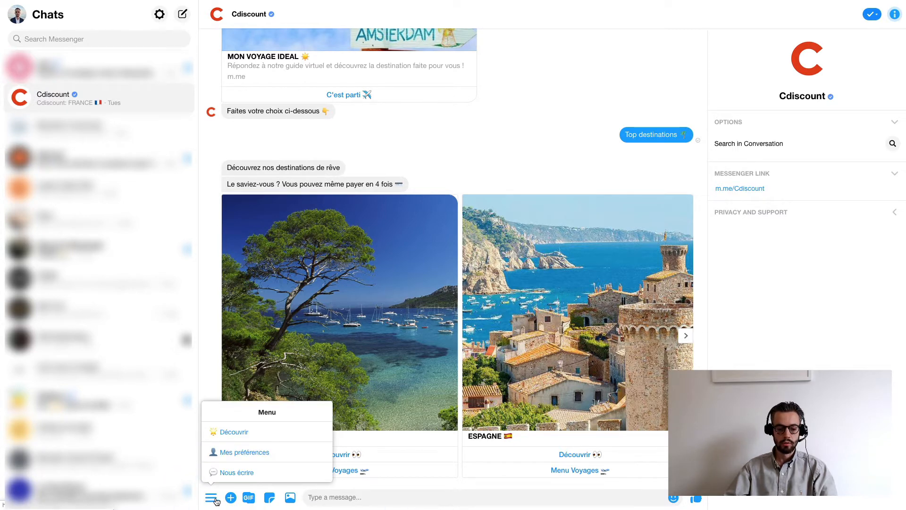
left_click(444, 498)
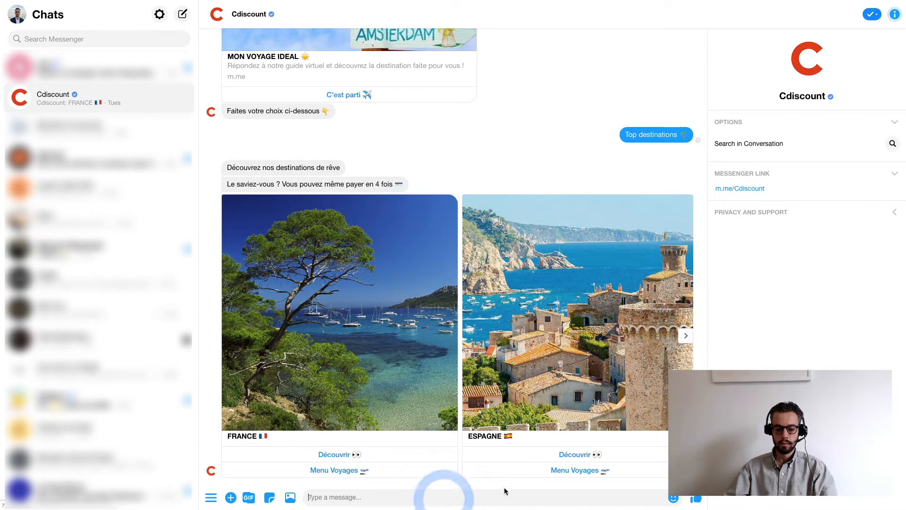
- Pick Menu Voyages, Retour au menu, Voyage Voyage, then Mon voyage idéal
left_click(560, 471)
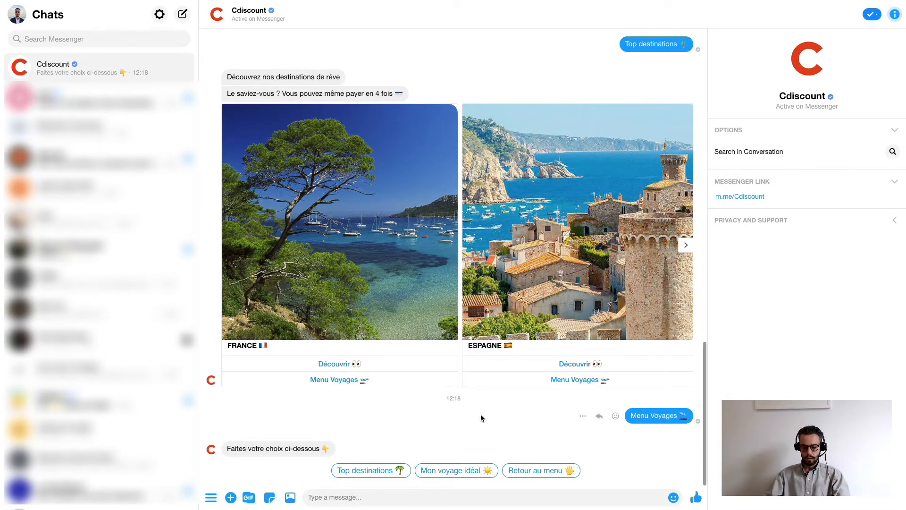
left_click(541, 470)
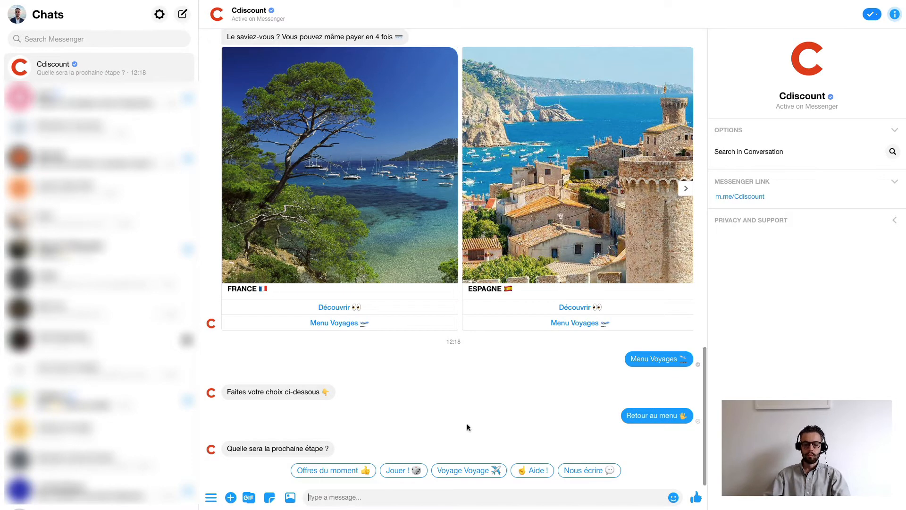
left_click(465, 472)
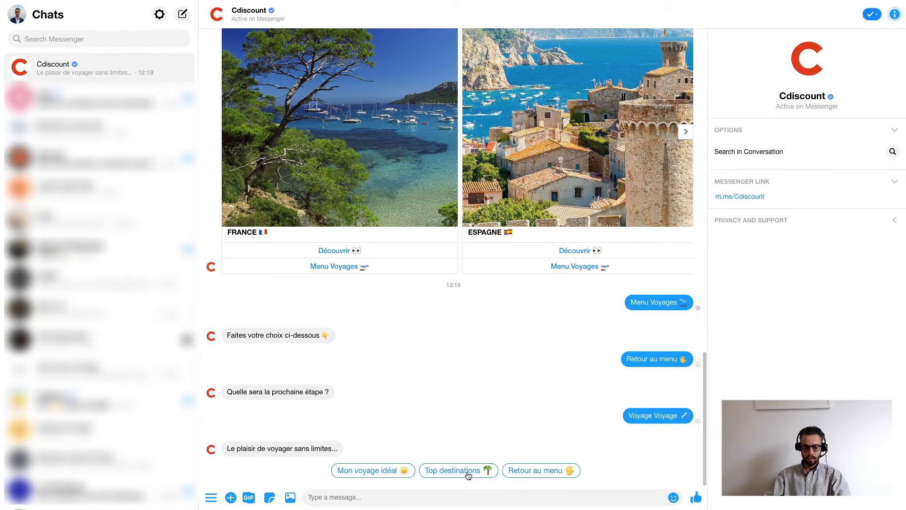
left_click(382, 471)
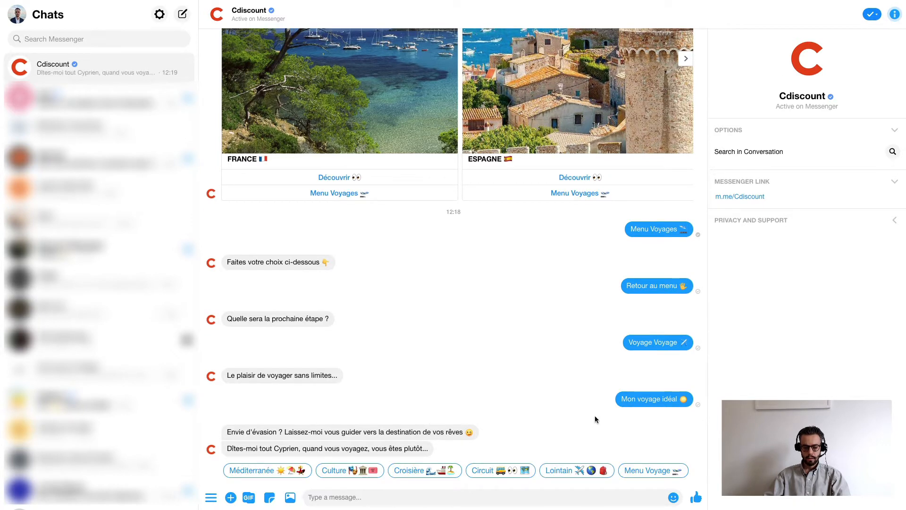
- Answer the travel quiz with Lointain, Entre amis and Mai
left_click(575, 472)
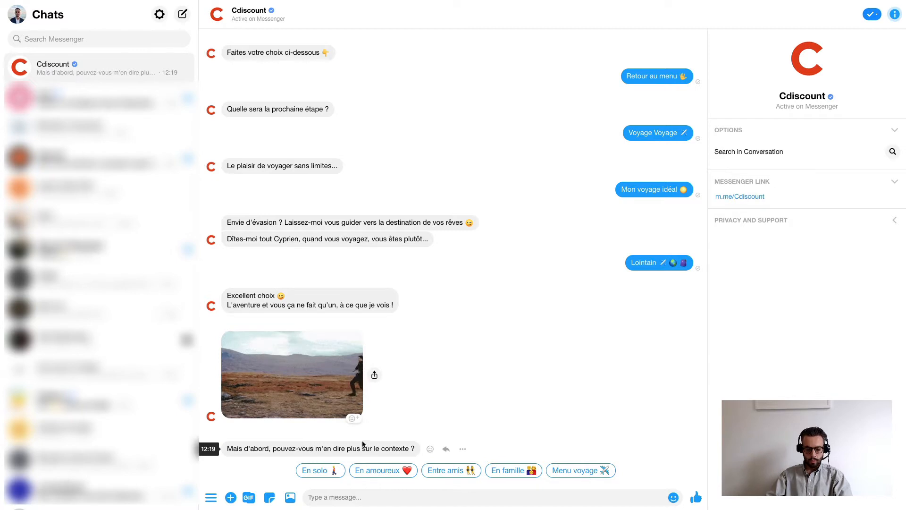
left_click(456, 474)
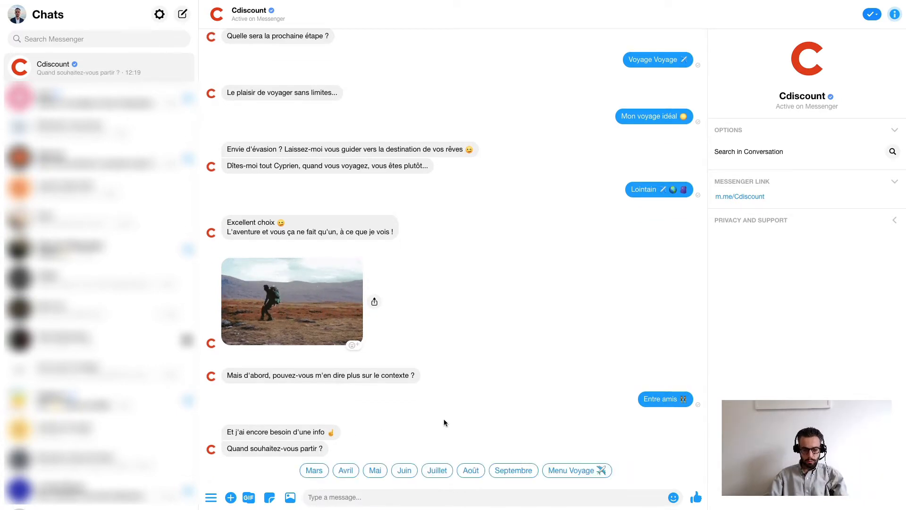
left_click(376, 470)
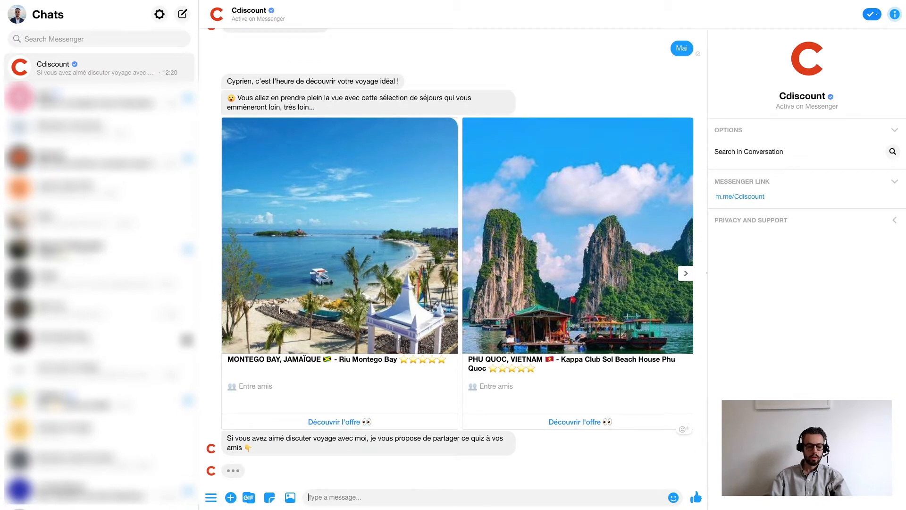
- Browse the suggested stays carousel and open the Cap-Vert offer page
scroll(562, 304, "up", 5)
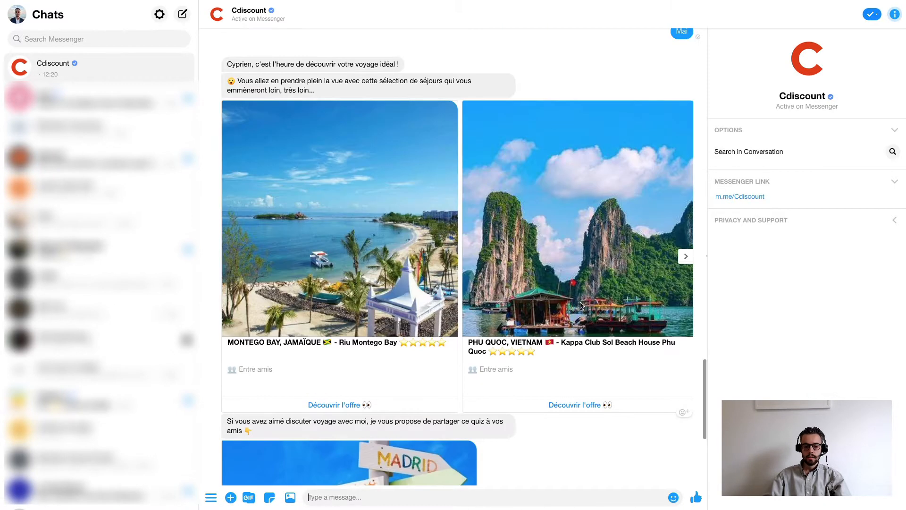
left_click(689, 260)
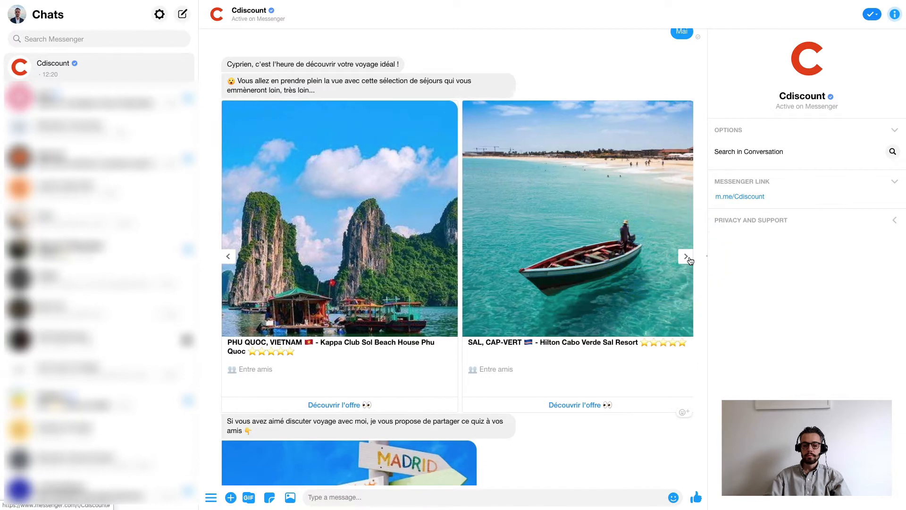
left_click(689, 260)
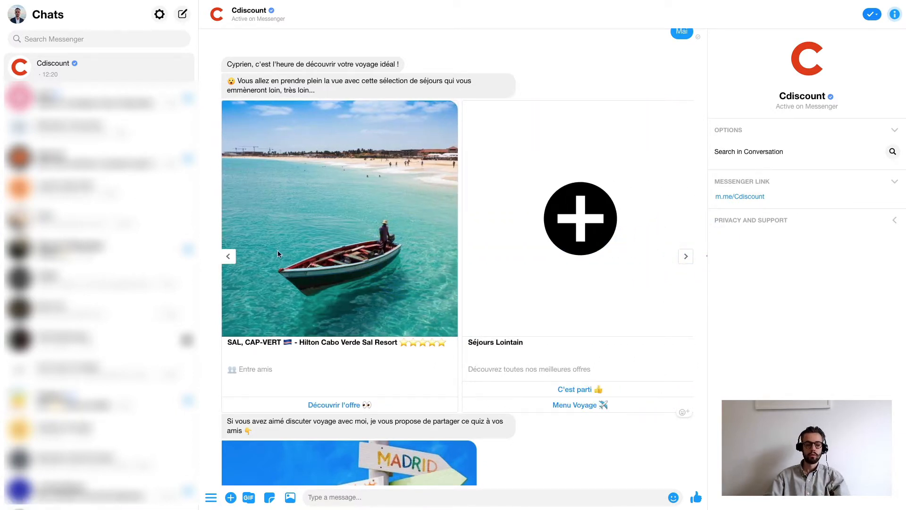
left_click(230, 257)
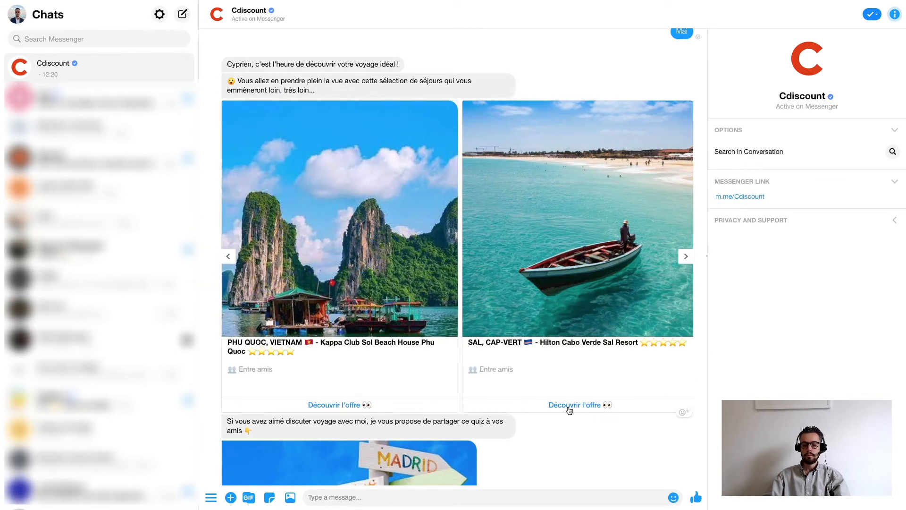
left_click(568, 409)
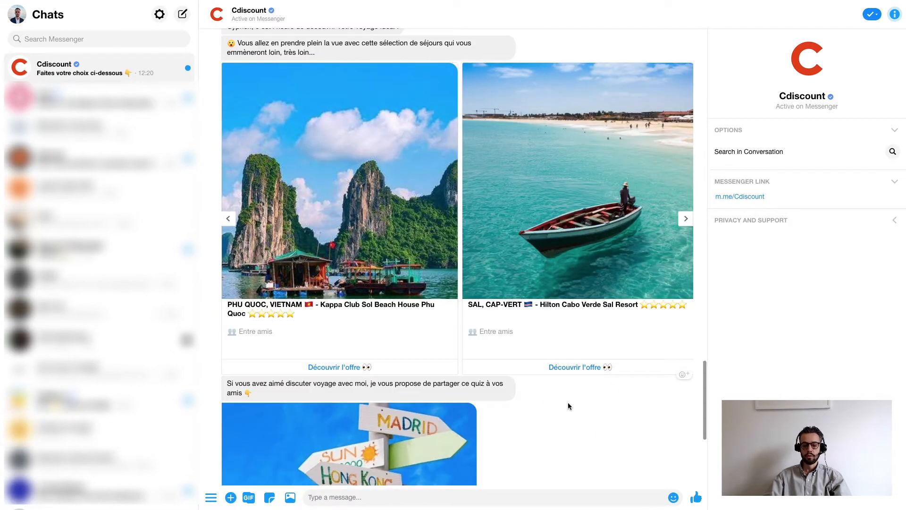
left_click(580, 368)
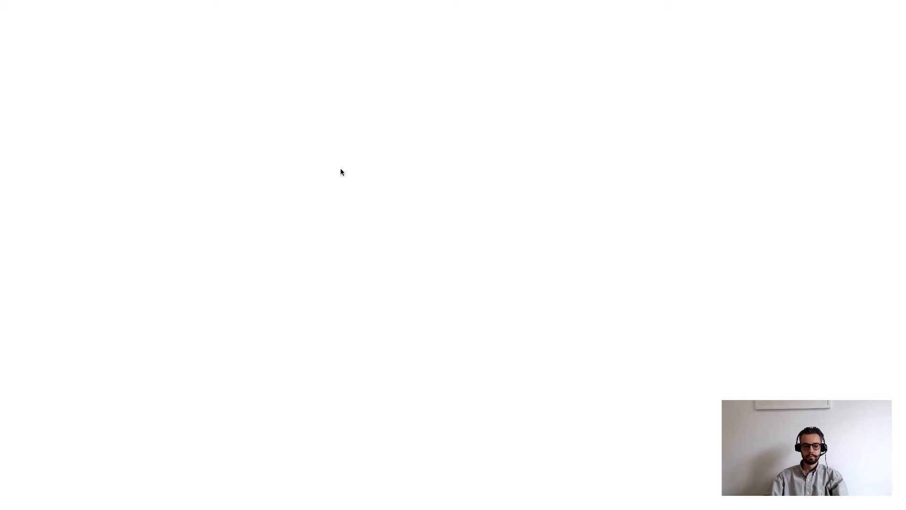
- Let the Hilton Cabo Verde Sal Resort 5* page load, toggling full screen off, on, then off
mouse_move(289, 2)
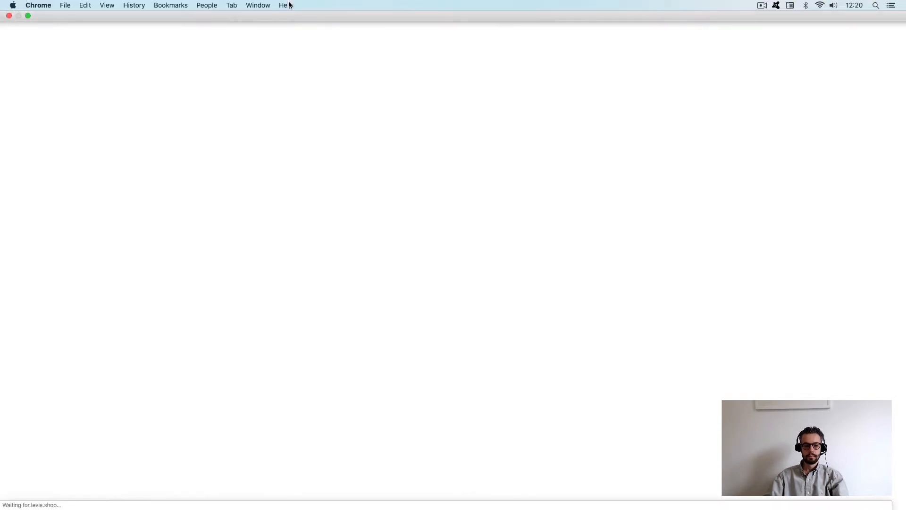
left_click(29, 19)
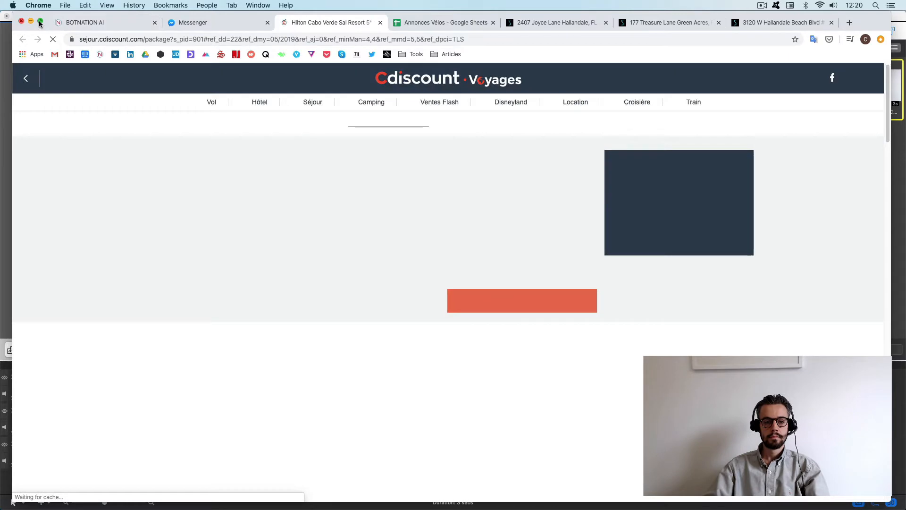
left_click(40, 20)
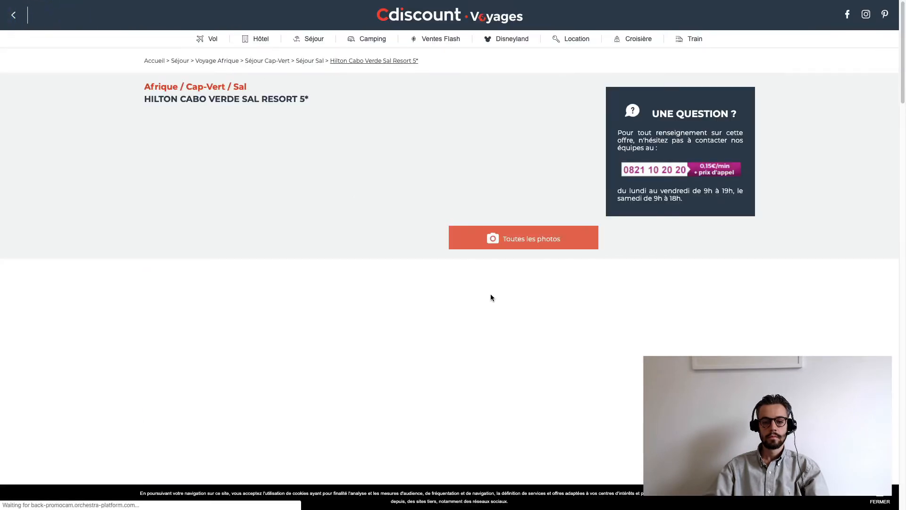
scroll(463, 298, "down", 3)
scroll(461, 296, "up", 3)
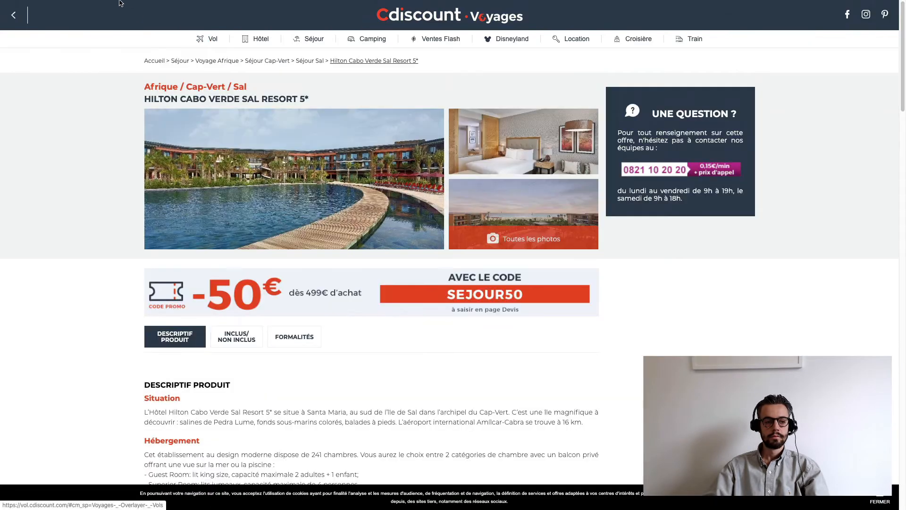
left_click(29, 18)
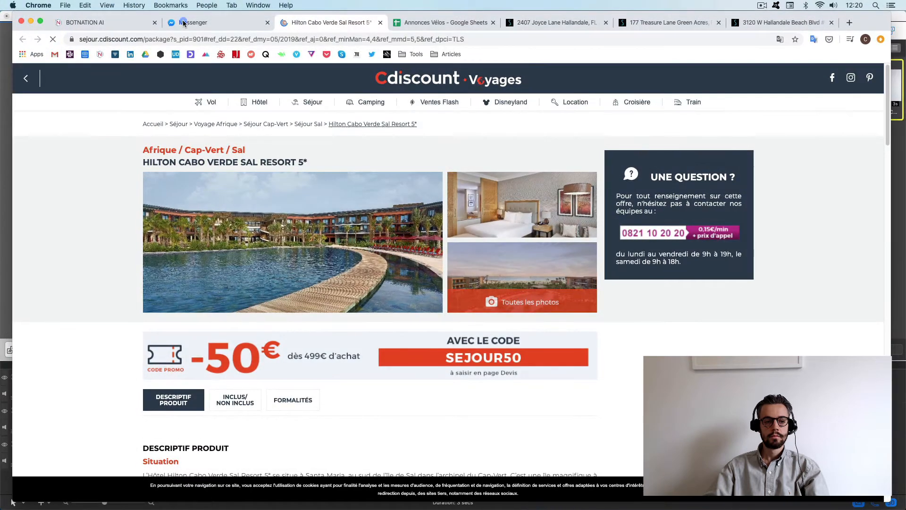
- Glance at the Messenger chat, then show the Botnation AI homepage in full screen
left_click(168, 29)
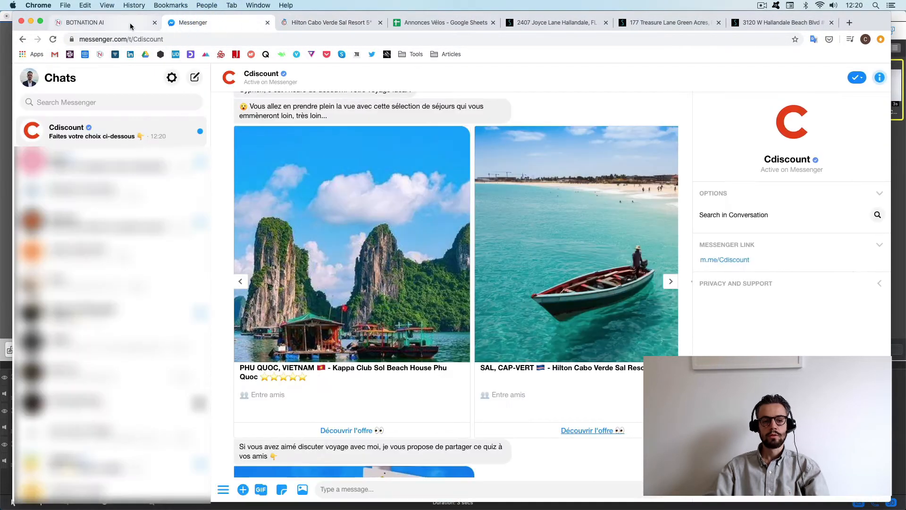
left_click(82, 23)
left_click(41, 22)
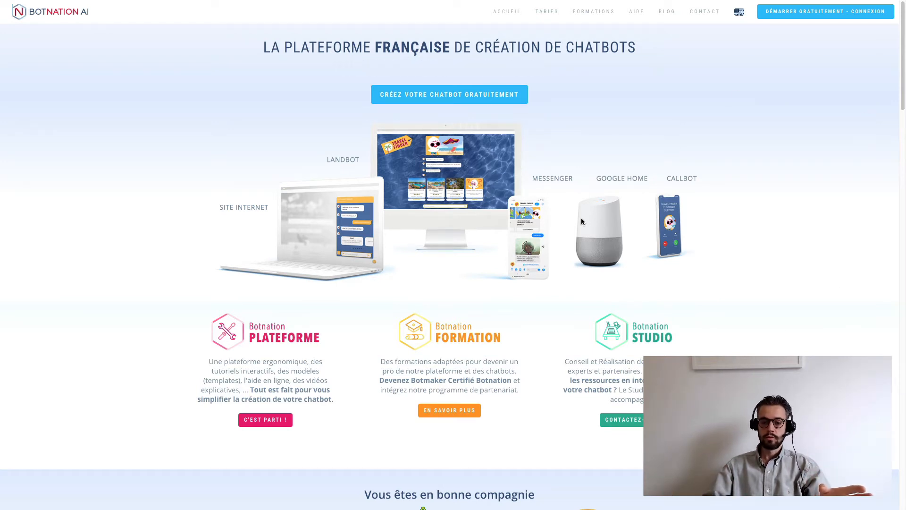
- Sign in to Botnation AI via Login with Google and select the Google account
left_click(797, 18)
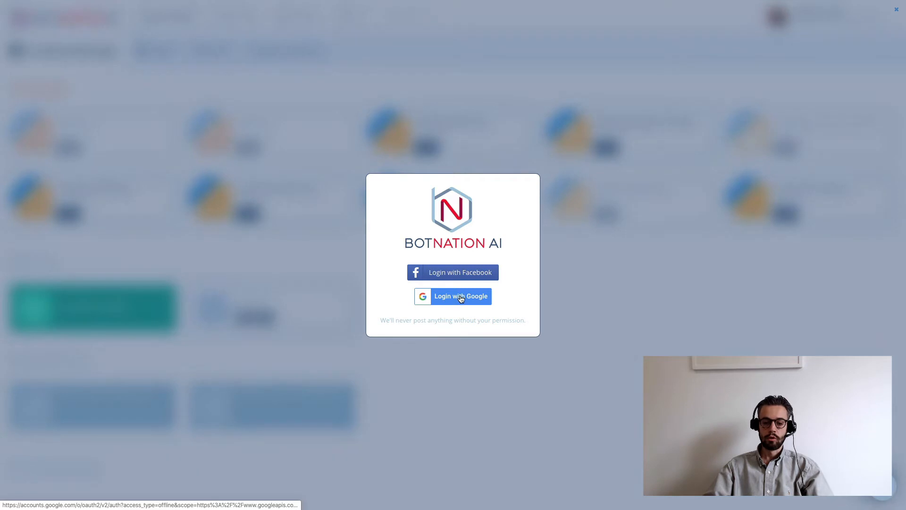
left_click(461, 298)
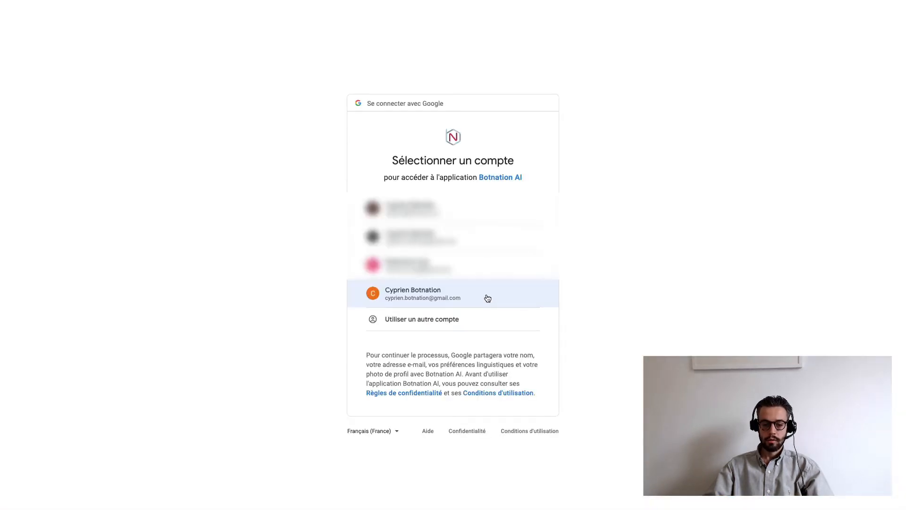
left_click(487, 296)
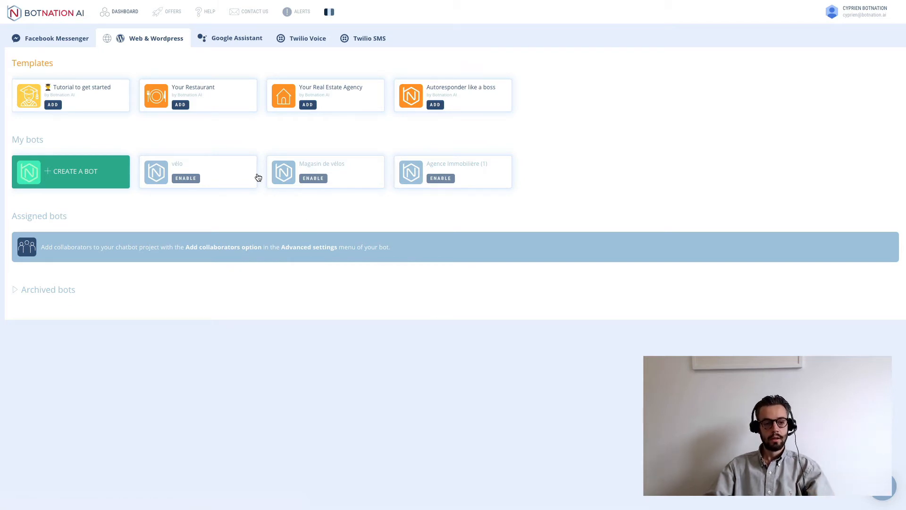
- Switch the interface to French and open the OFFRES pricing page
left_click(331, 12)
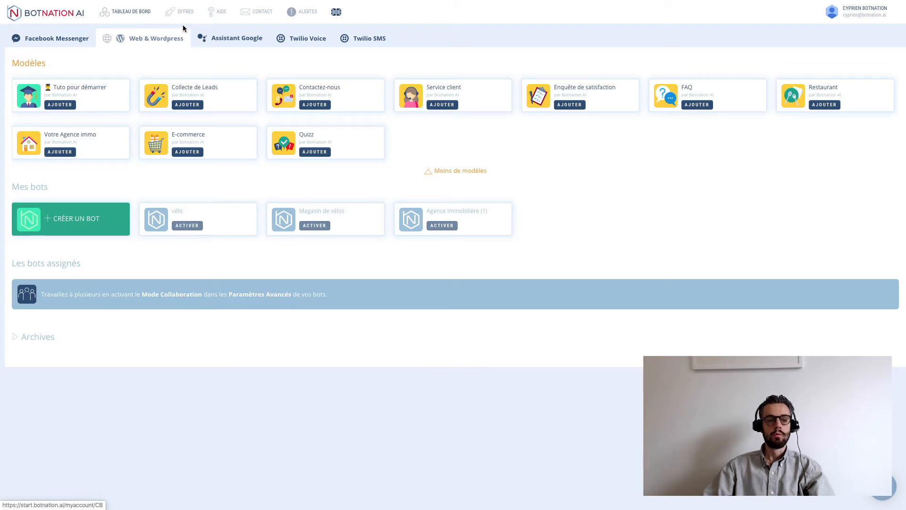
left_click(191, 14)
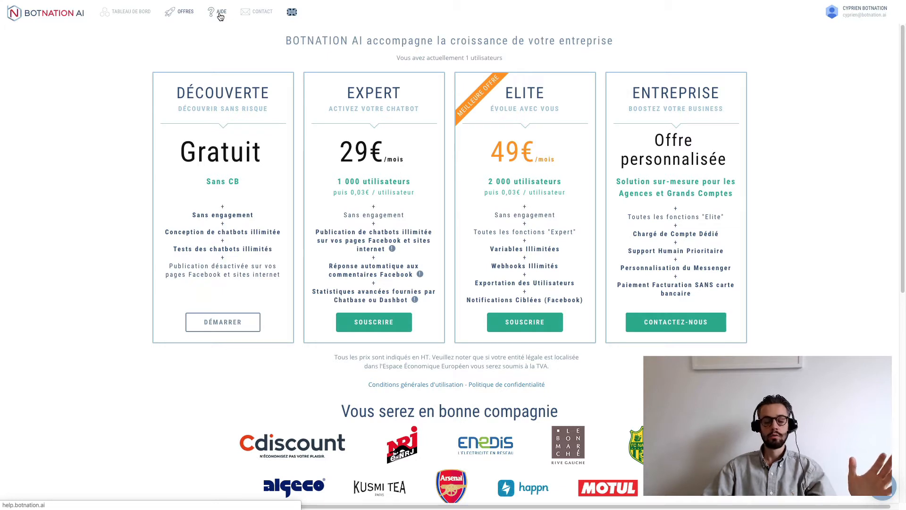
left_click(220, 15)
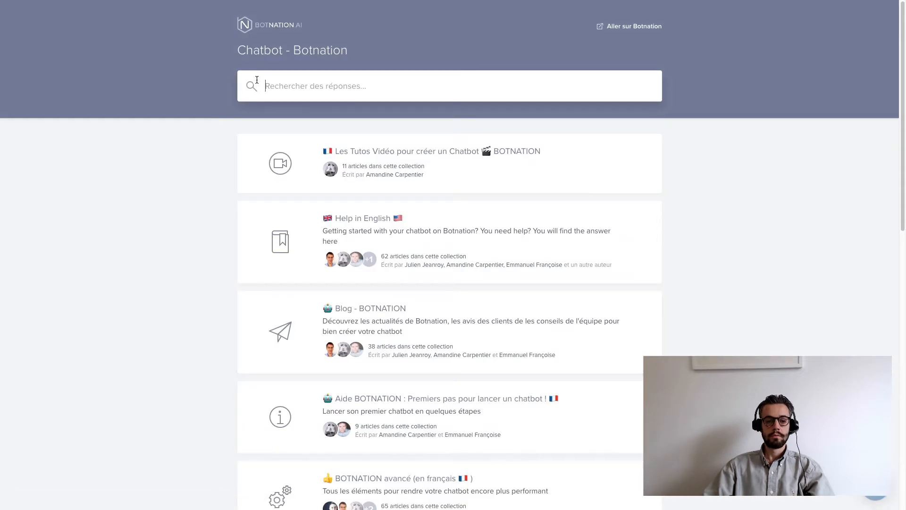
mouse_move(207, 1)
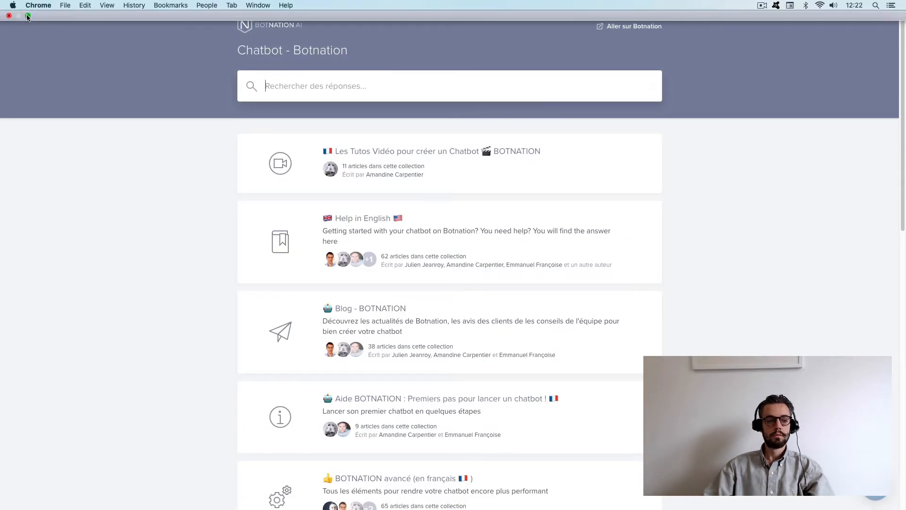
left_click(28, 16)
left_click(78, 23)
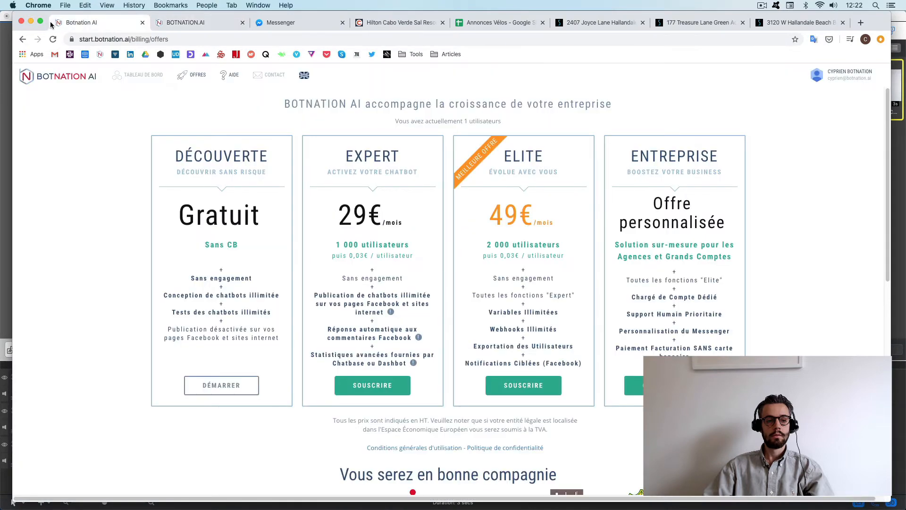
left_click(40, 20)
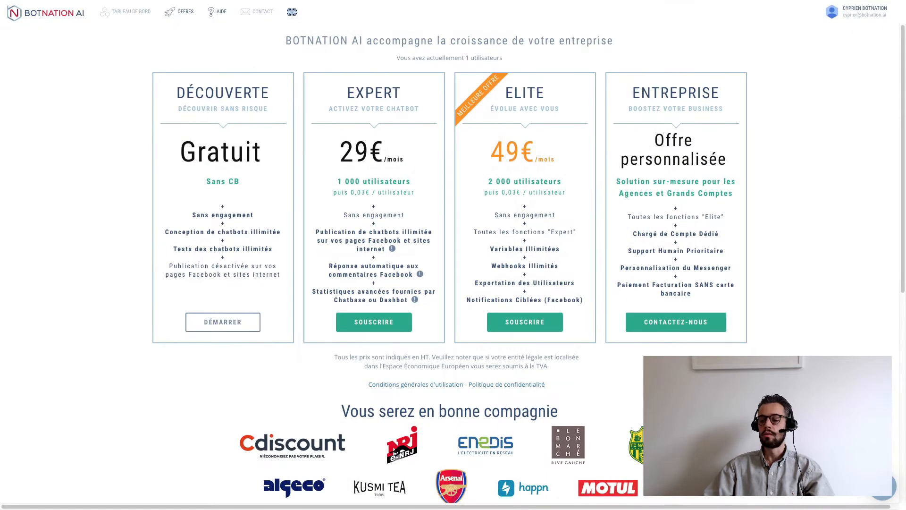
left_click(883, 487)
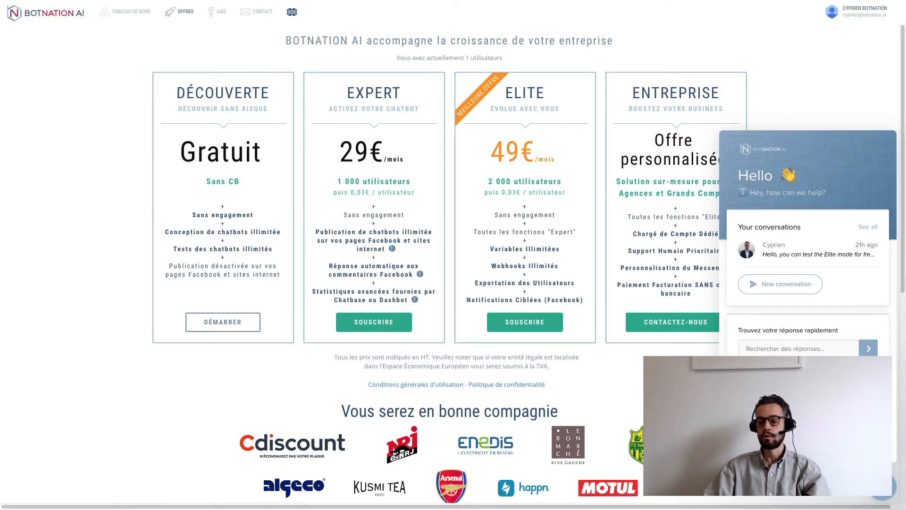
left_click(890, 490)
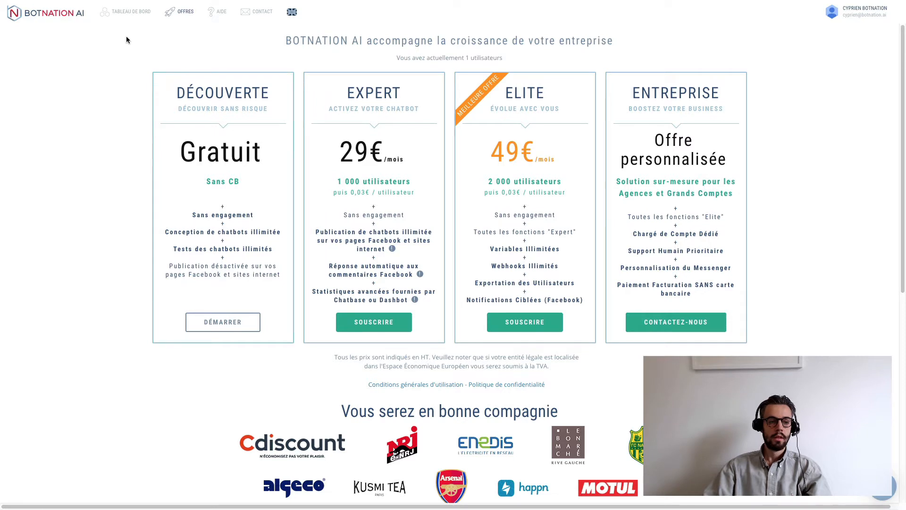
- Return to the Botnation AI dashboard via the logo
left_click(62, 11)
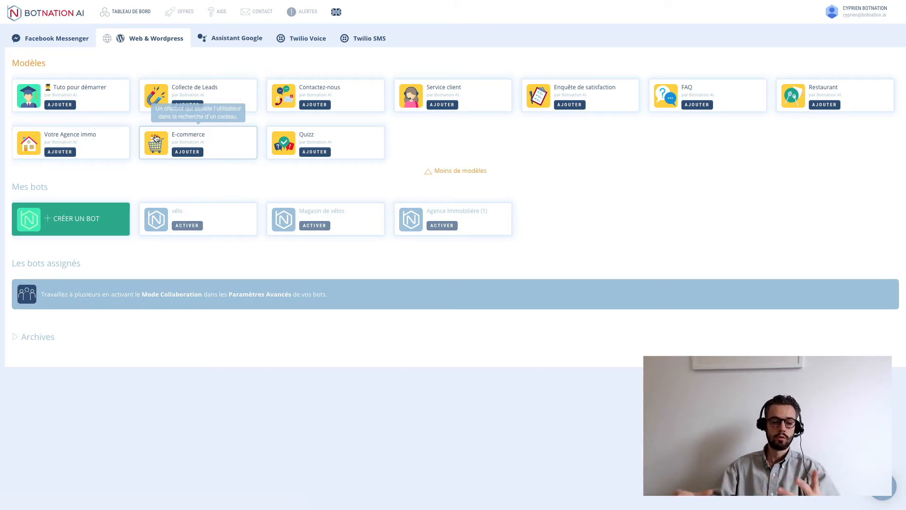
- Start a new bot, name it 'Agence immobilière' and create it
left_click(85, 222)
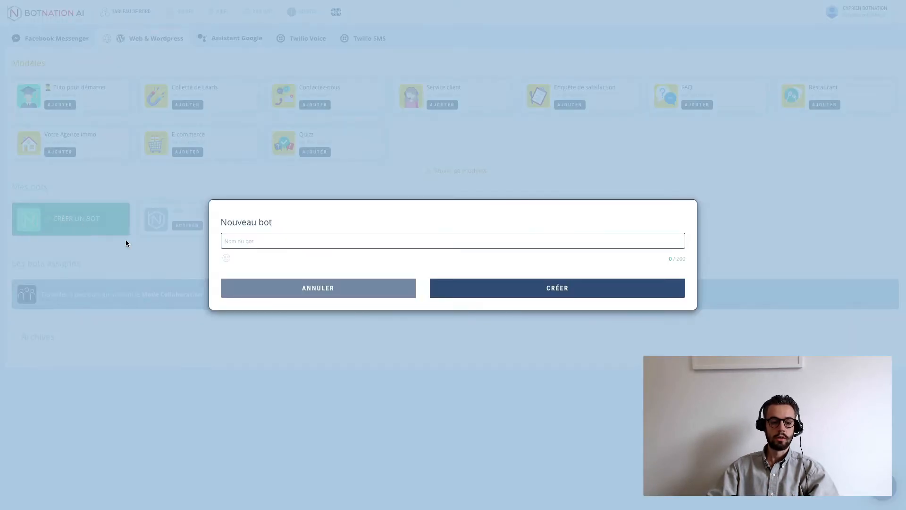
type("Agence")
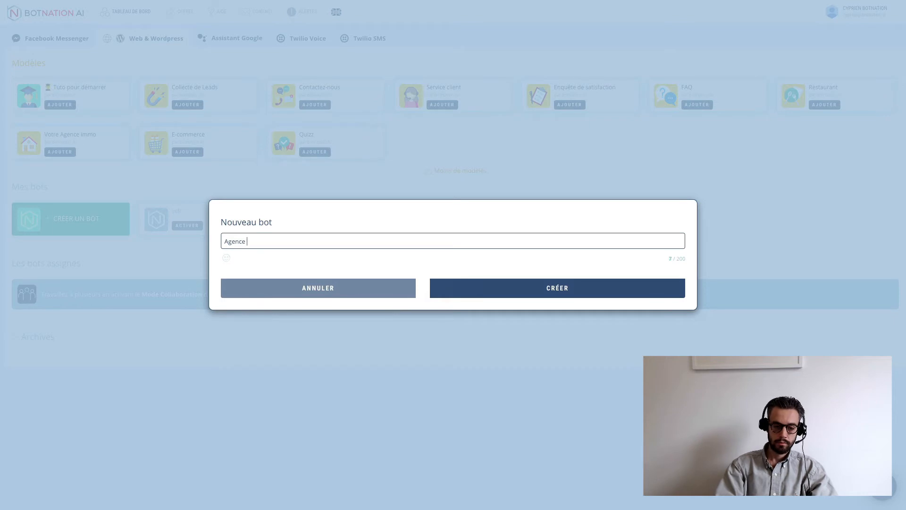
type(" immobilière")
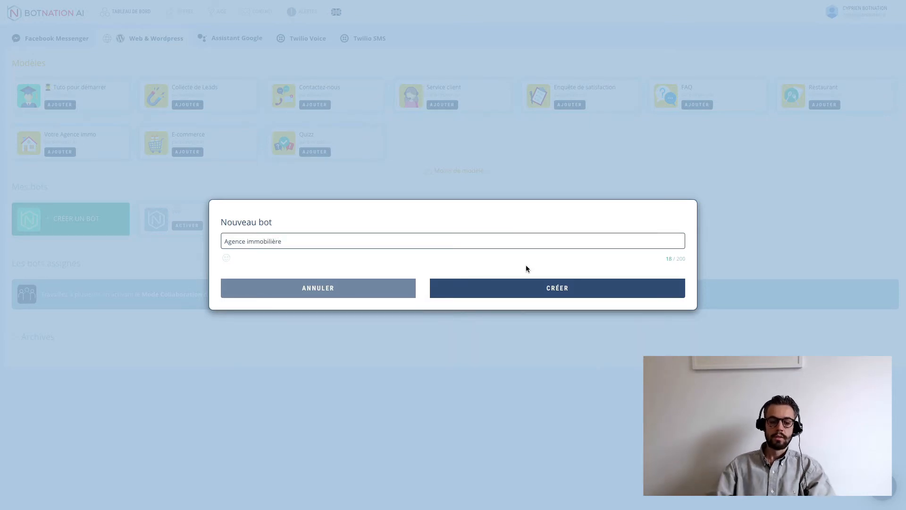
left_click(525, 286)
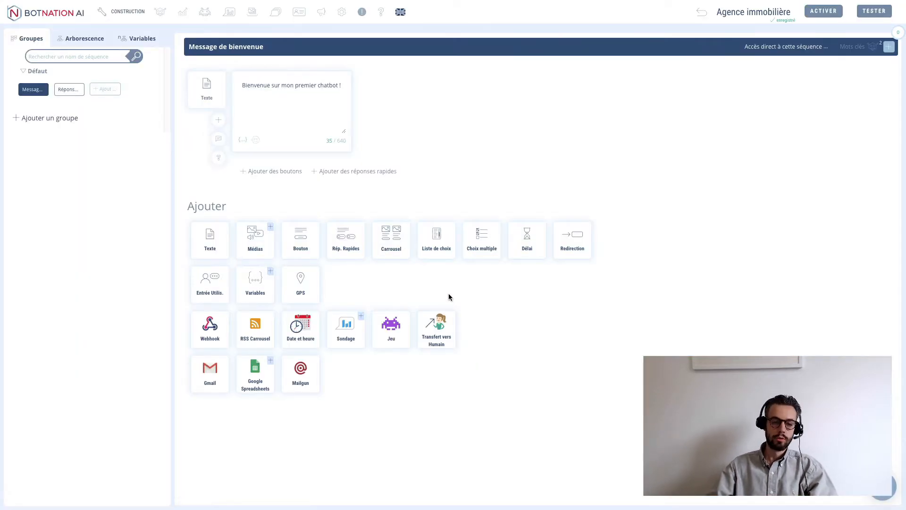
- Replace 'mon premier chatbot !' in the welcome message with 'le chatbot de notre agence immobilière'
left_click(286, 100)
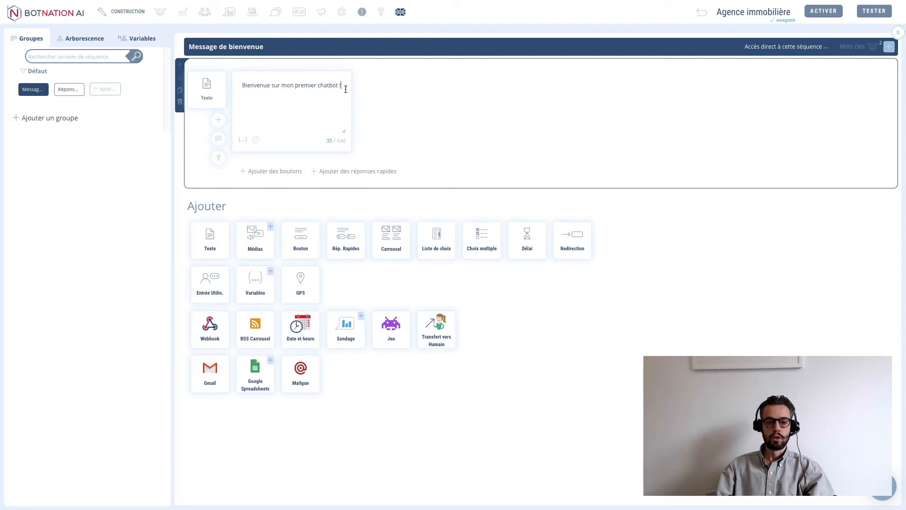
left_click_drag(343, 87, 282, 89)
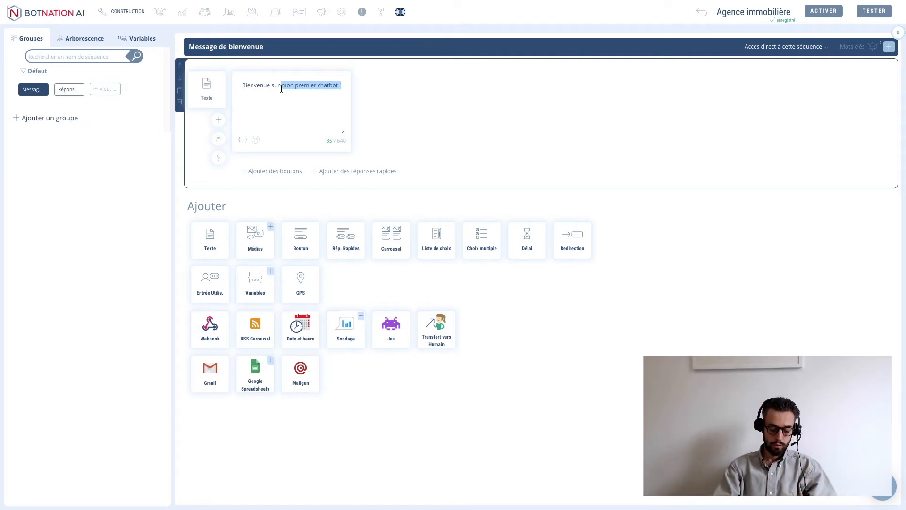
type("le ch")
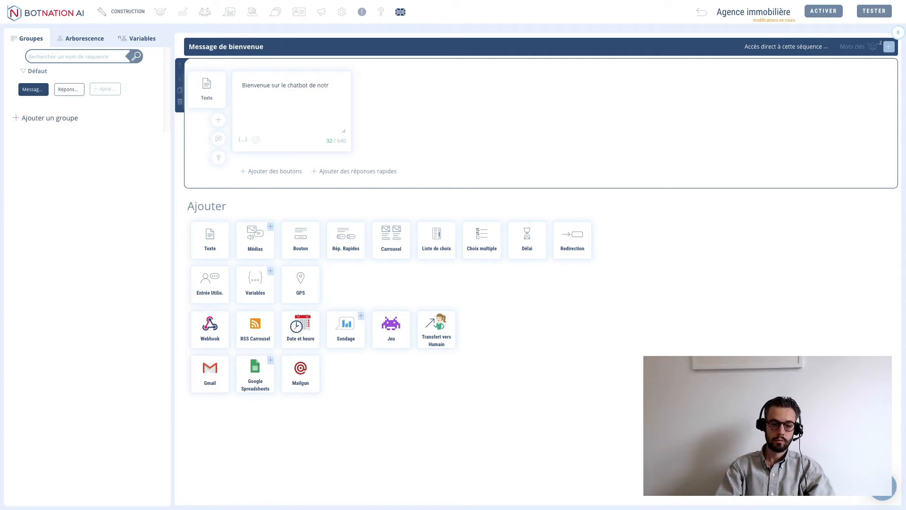
type("atbot de notre agence immobilière")
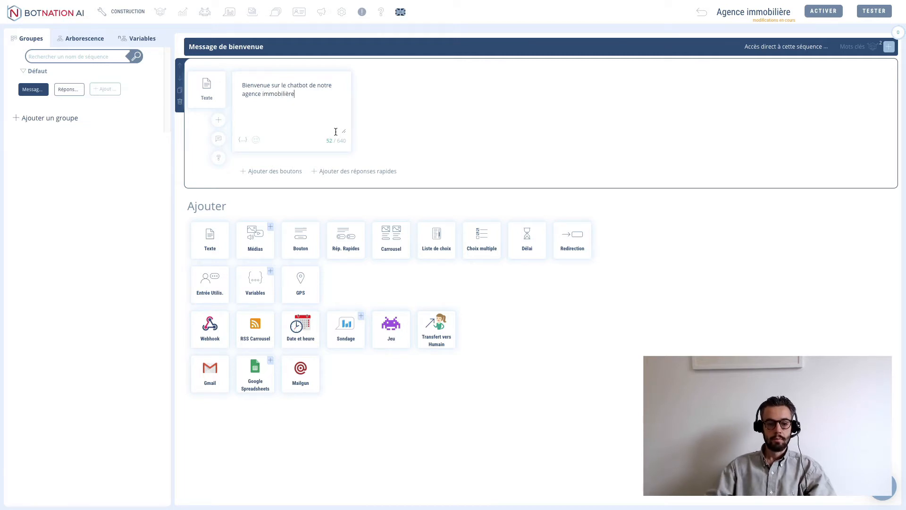
- Redirect the welcome message to a newly created 'Menu' sequence and open it for editing
left_click(572, 238)
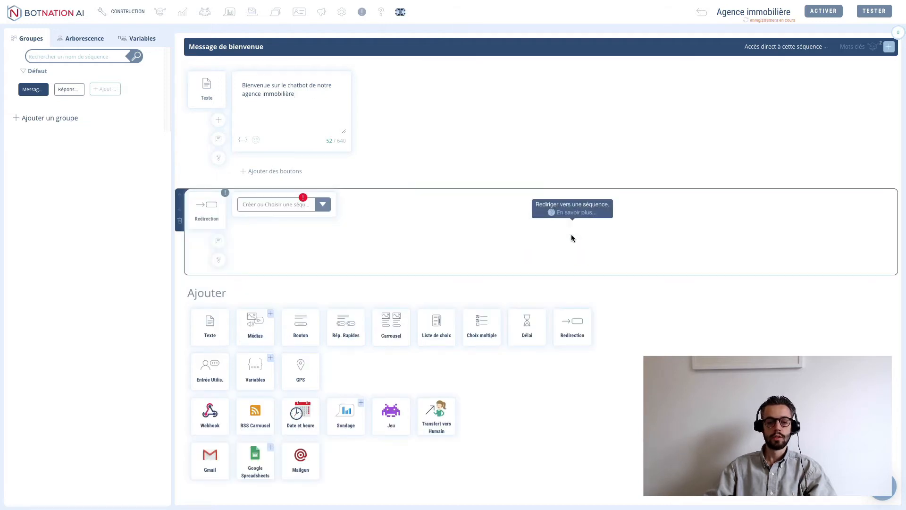
left_click(253, 206)
type("Menu")
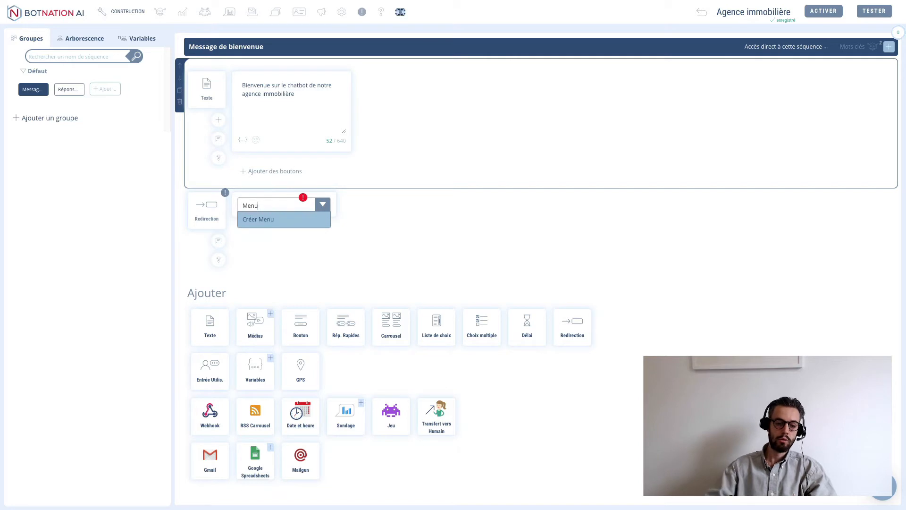
left_click(267, 222)
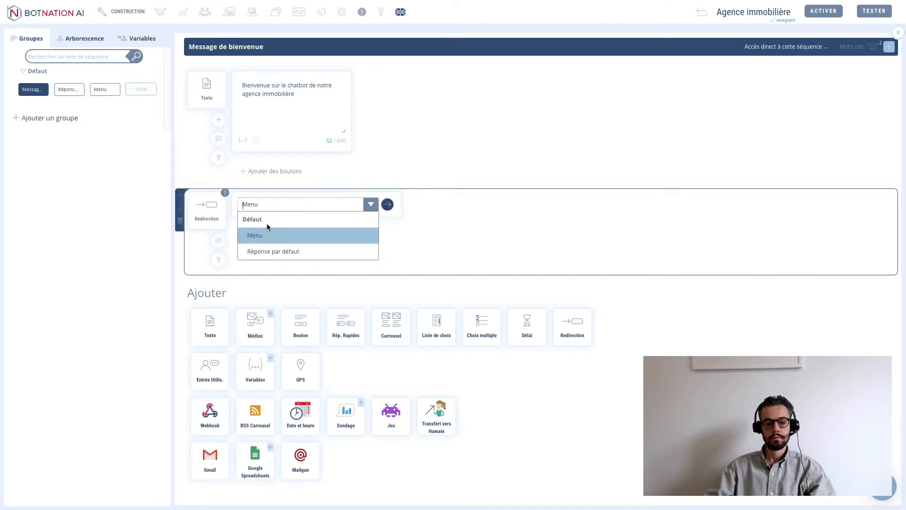
left_click(268, 236)
left_click(387, 204)
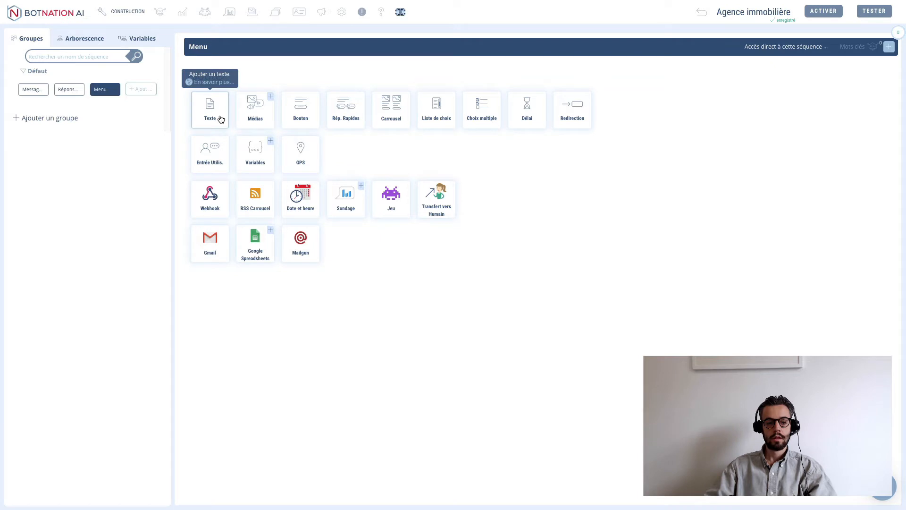
- Add a button block to the Menu sequence and start its question 'Que souhaitez-vous faire ?'
left_click(300, 115)
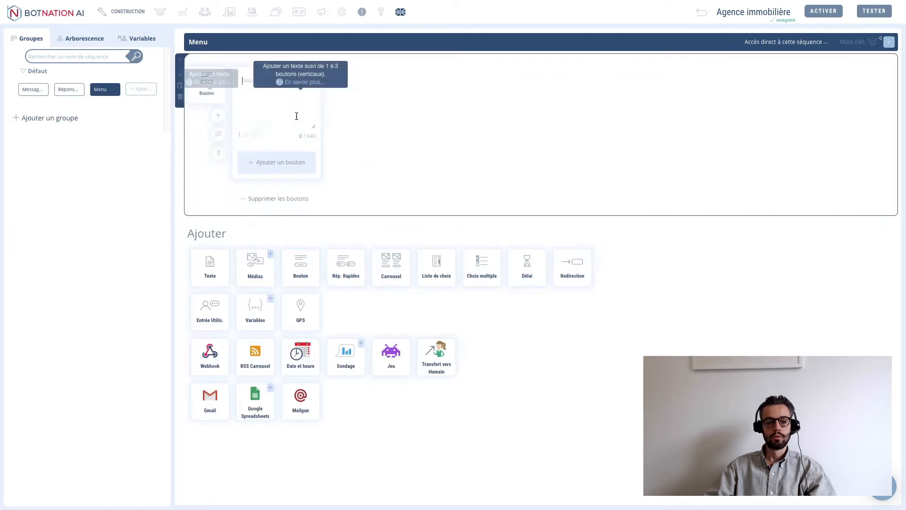
left_click(275, 100)
type("Que souhaitez-vous faire ?")
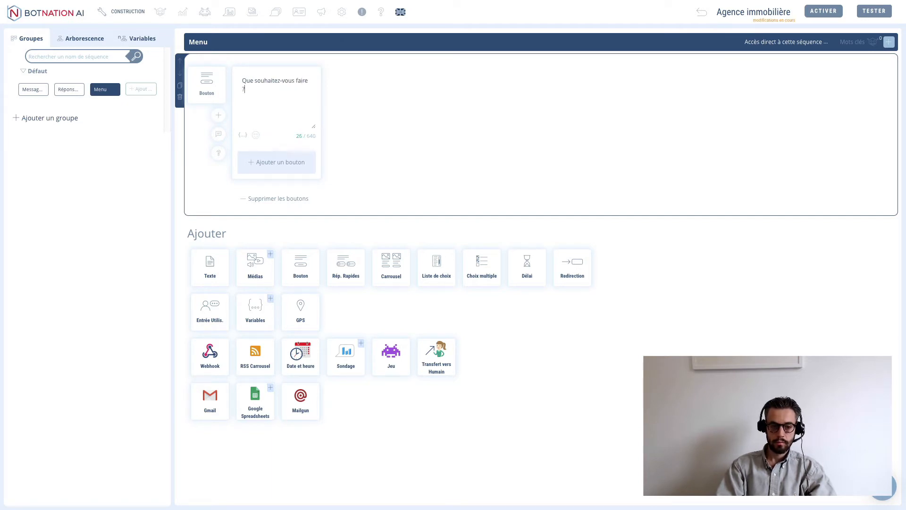
- Add a 'Découvrir les offres' button that redirects to a newly created Carrousel sequence
left_click(279, 161)
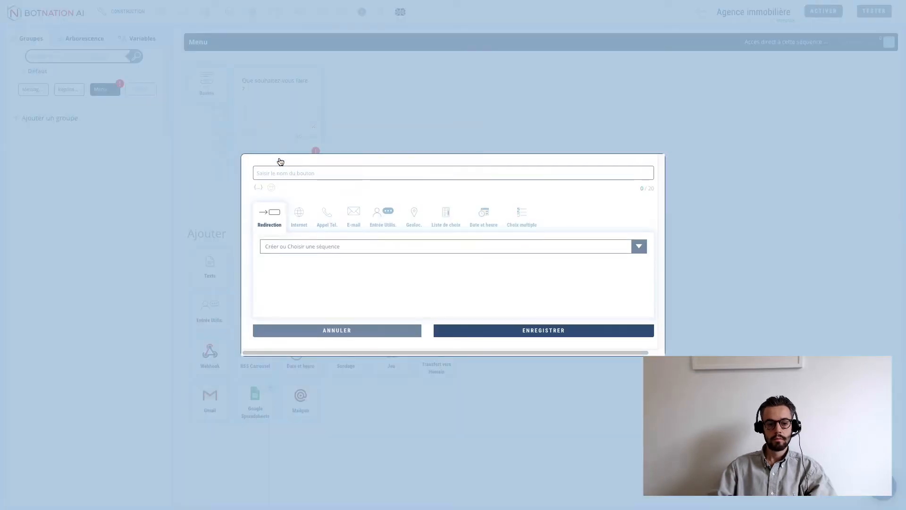
left_click(282, 172)
type("Découvri")
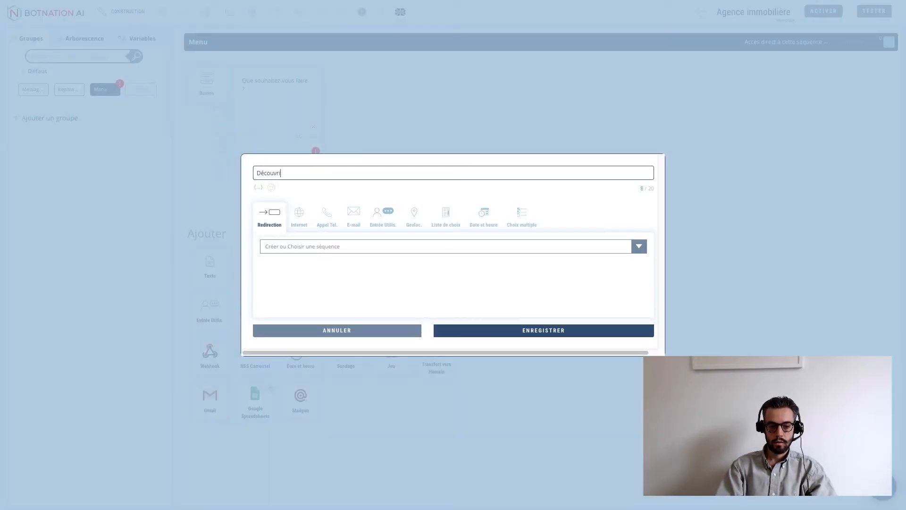
type("r les offres")
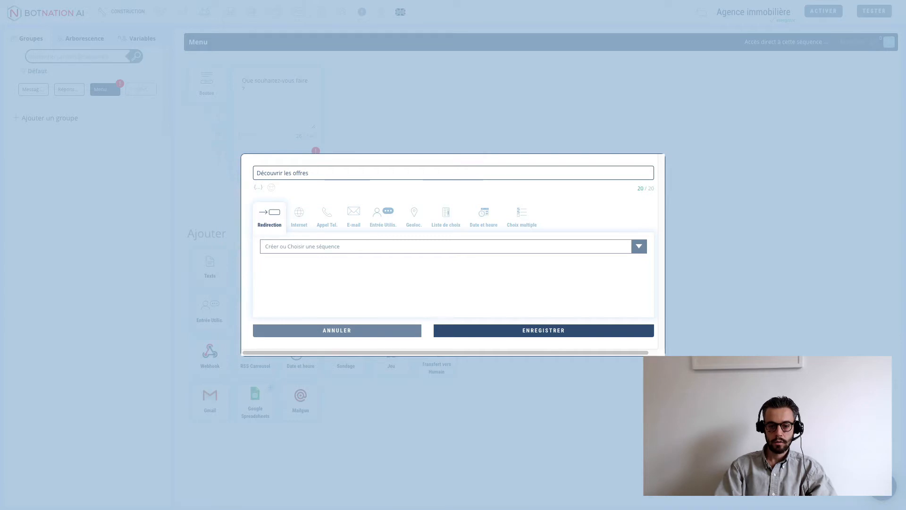
key("Escape")
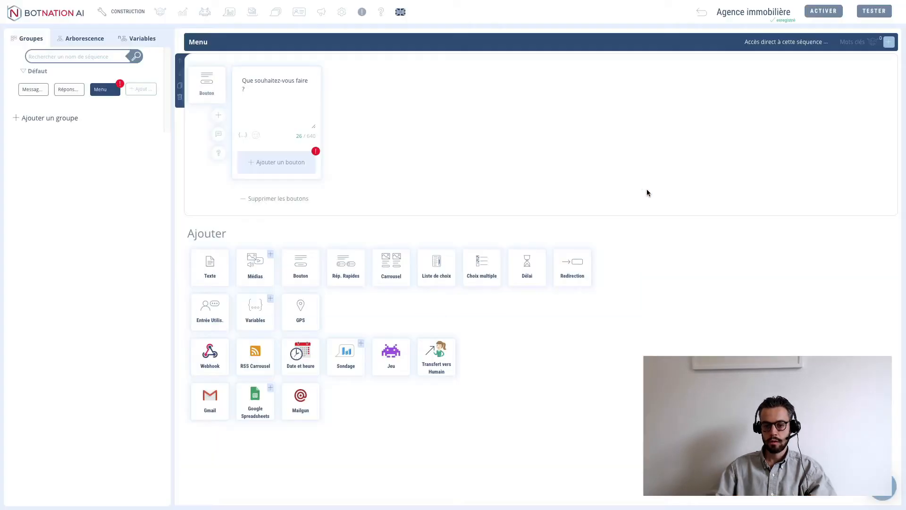
left_click(277, 166)
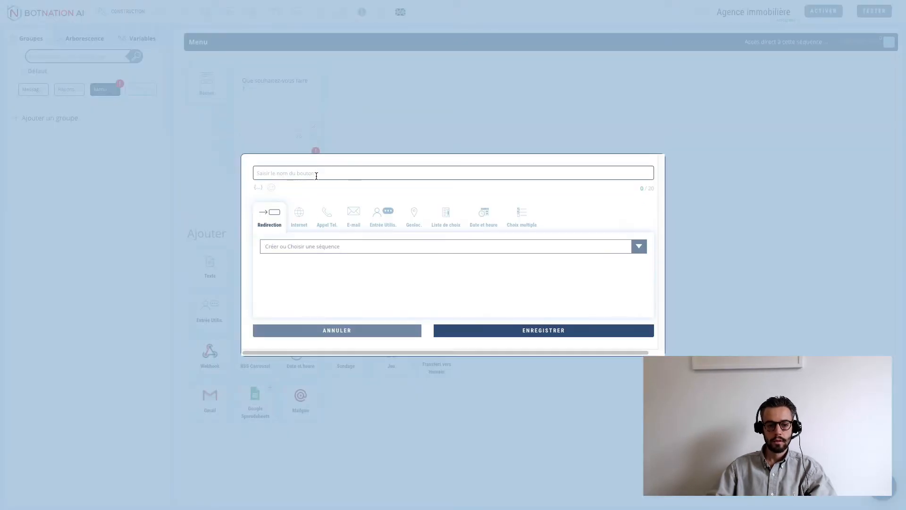
type("Découvrir le")
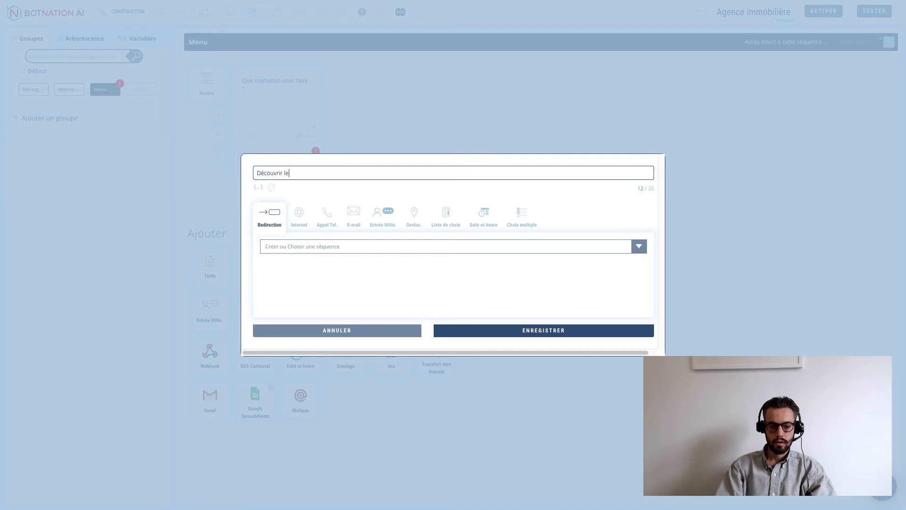
type("s offres")
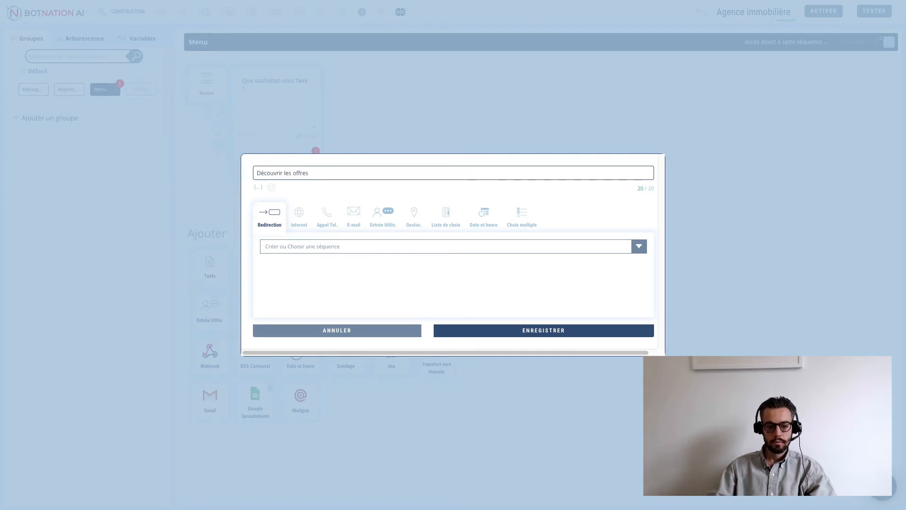
left_click(310, 253)
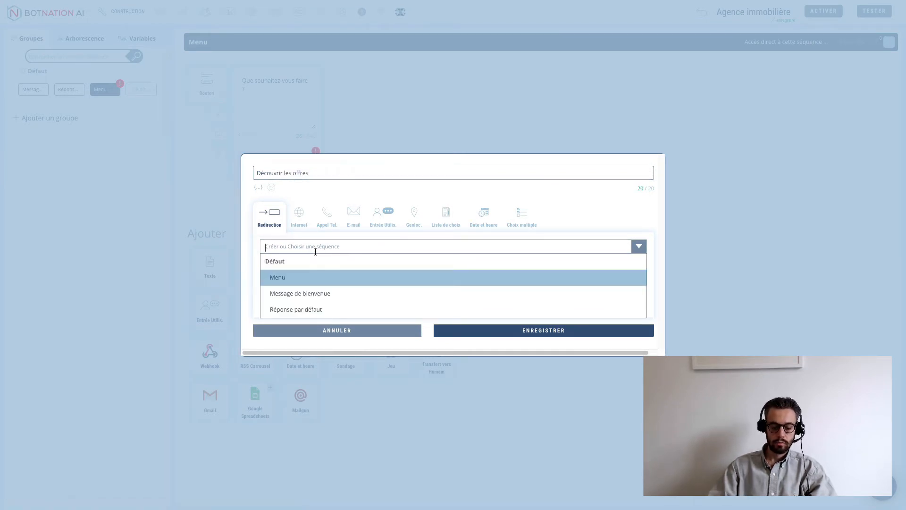
type("Carrousel")
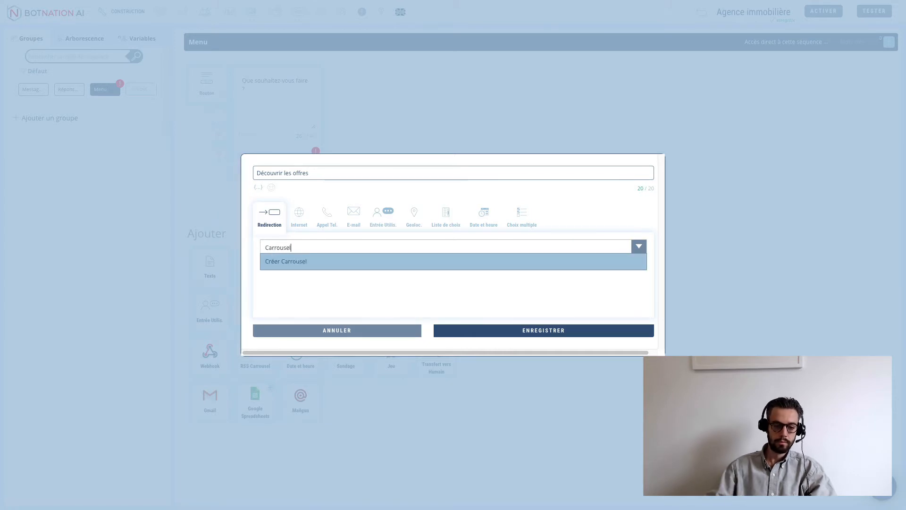
left_click(294, 269)
left_click(293, 274)
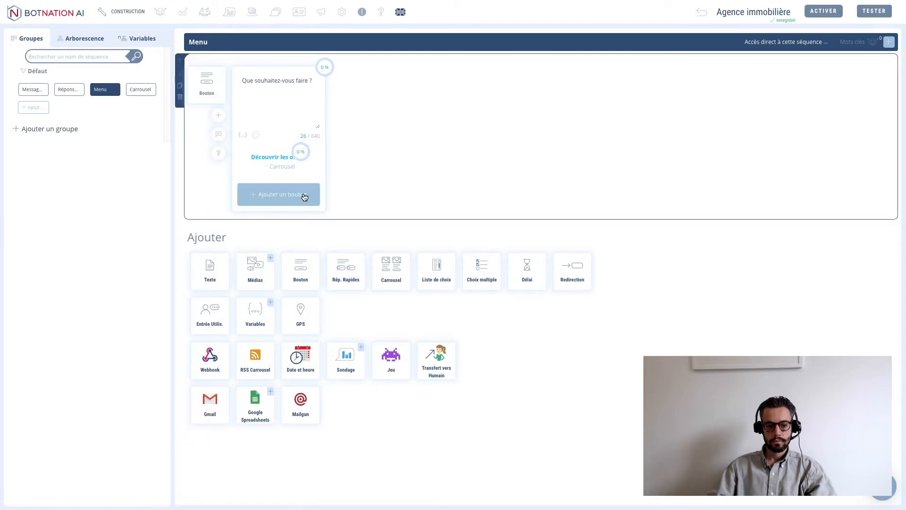
left_click(292, 195)
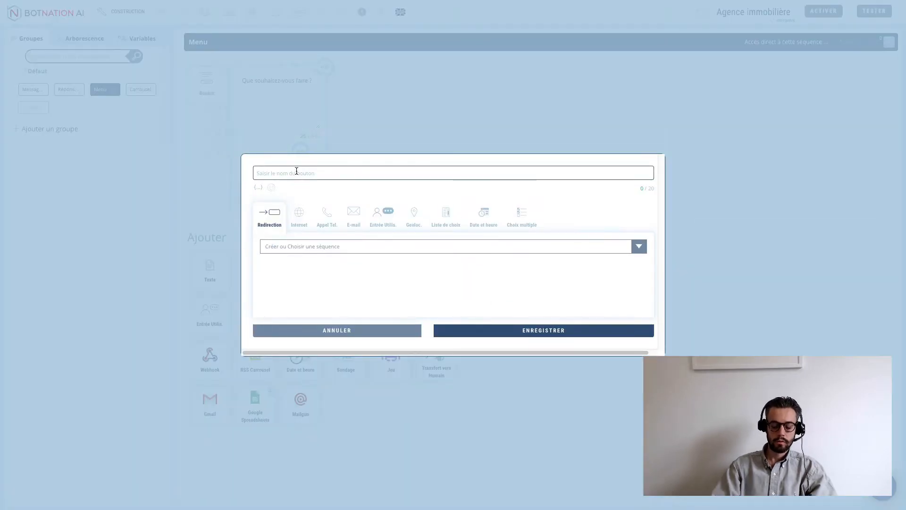
- Name the second button 'Vous contacter' and choose the Redirection action after comparing action types
type("Vous contacter")
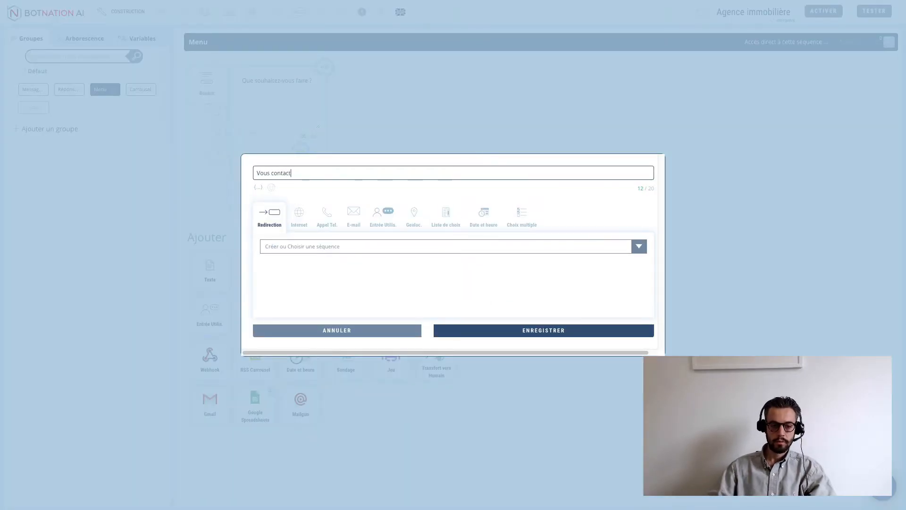
left_click(303, 228)
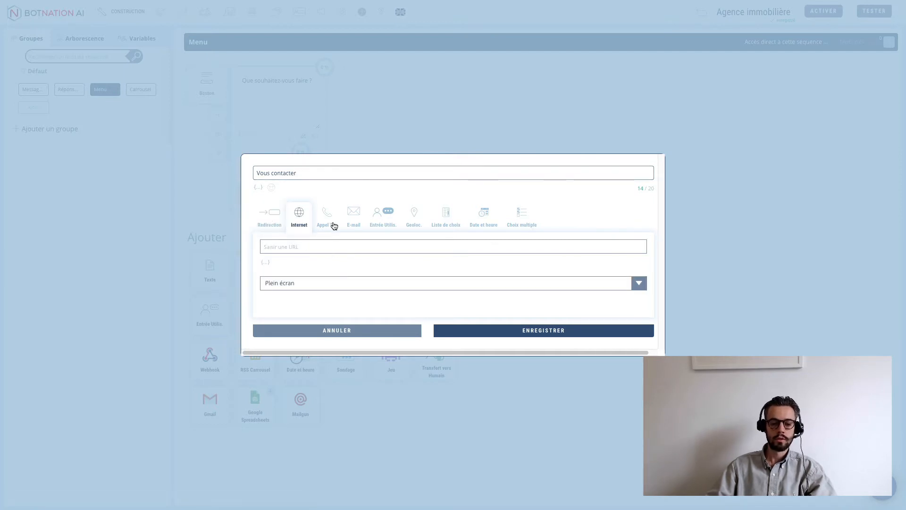
left_click(331, 224)
left_click(362, 225)
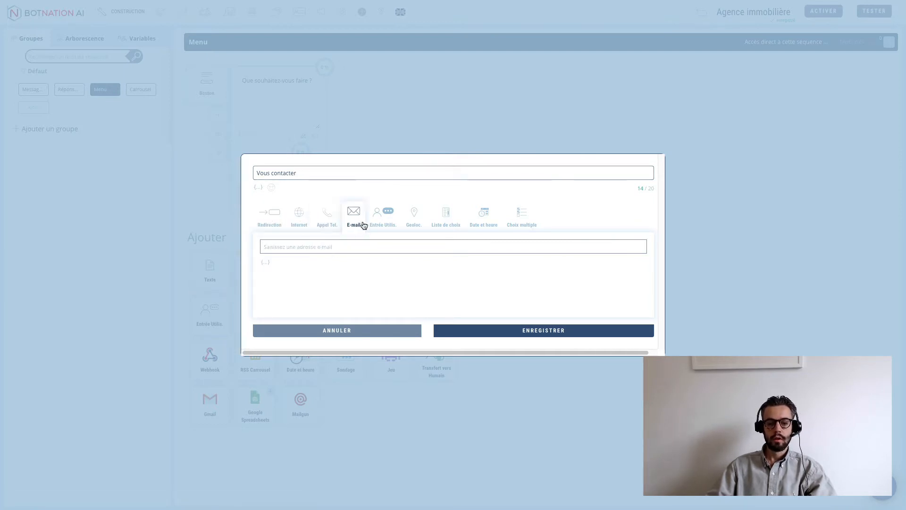
left_click(385, 225)
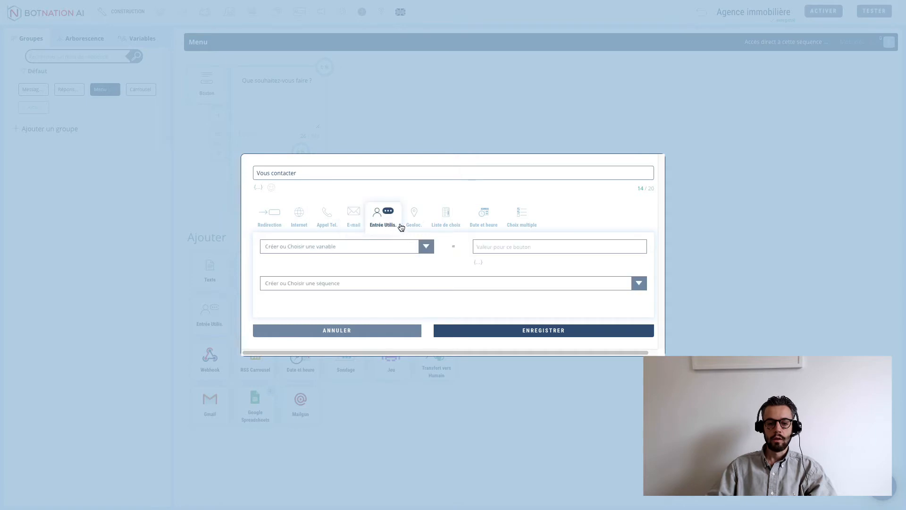
left_click(299, 223)
left_click(277, 224)
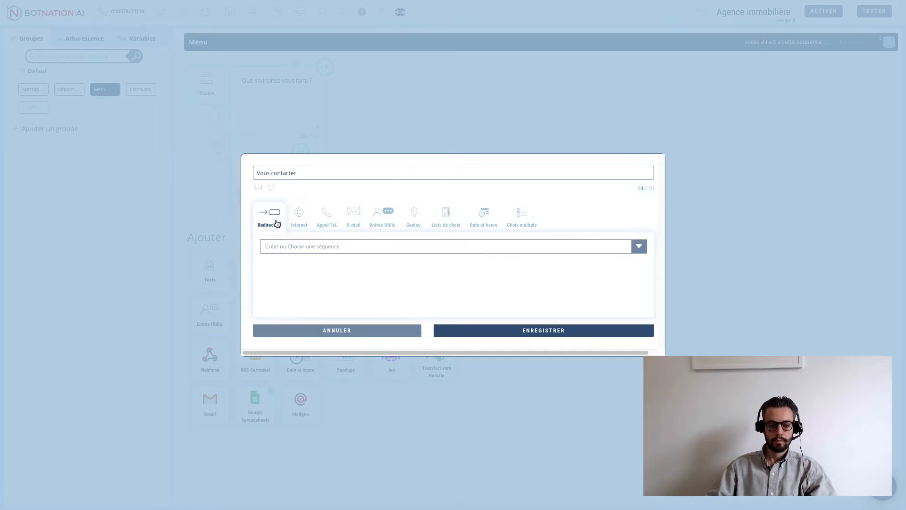
- Point the 'Vous contacter' button to a newly created Contact sequence and save it
left_click(311, 247)
type("Co")
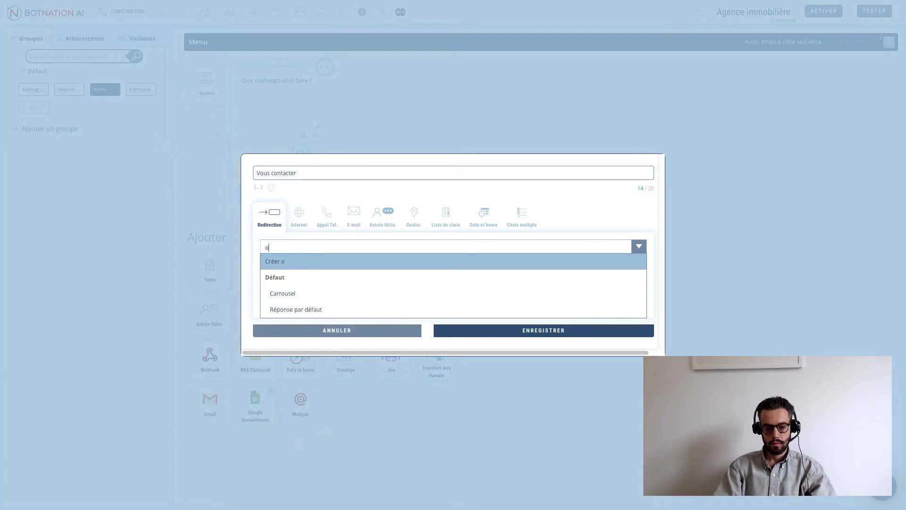
type("ntact")
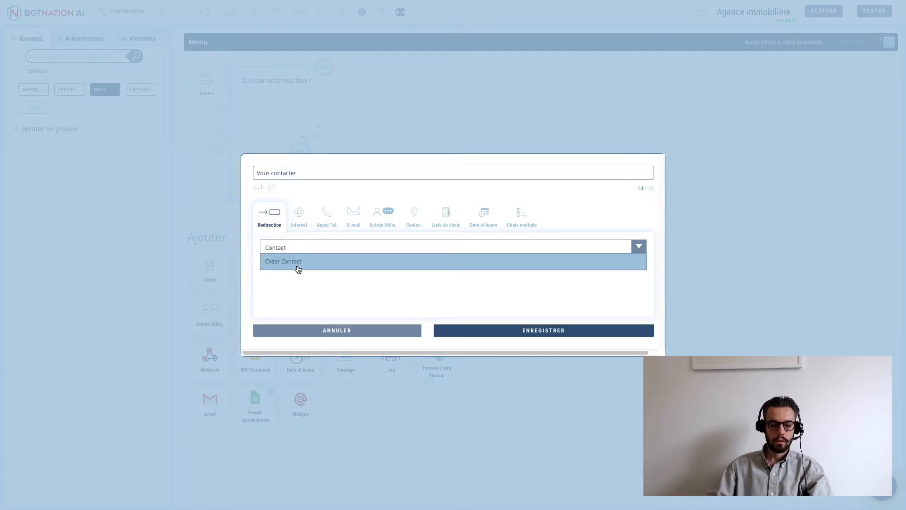
left_click(298, 267)
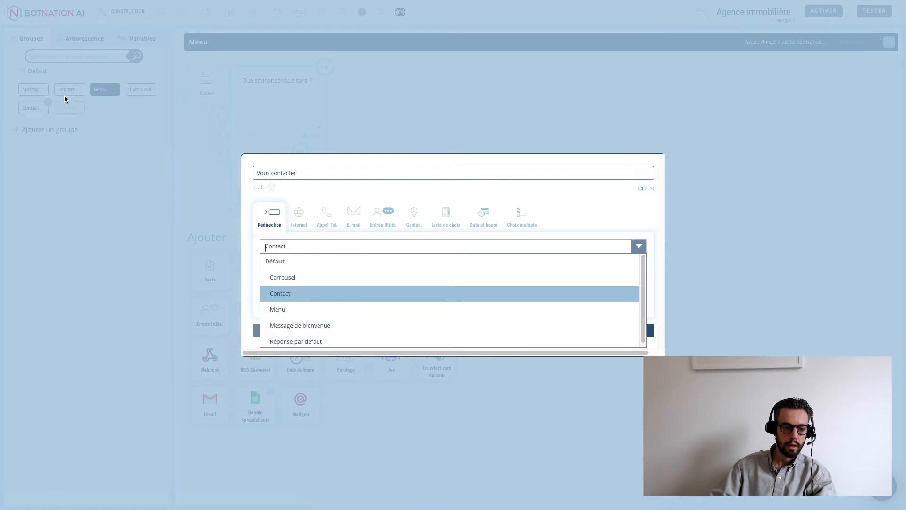
left_click(281, 293)
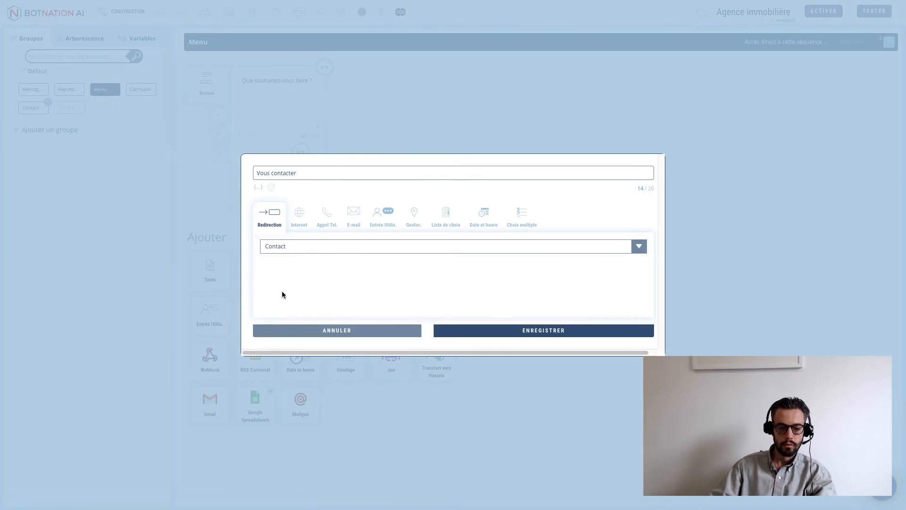
left_click(515, 331)
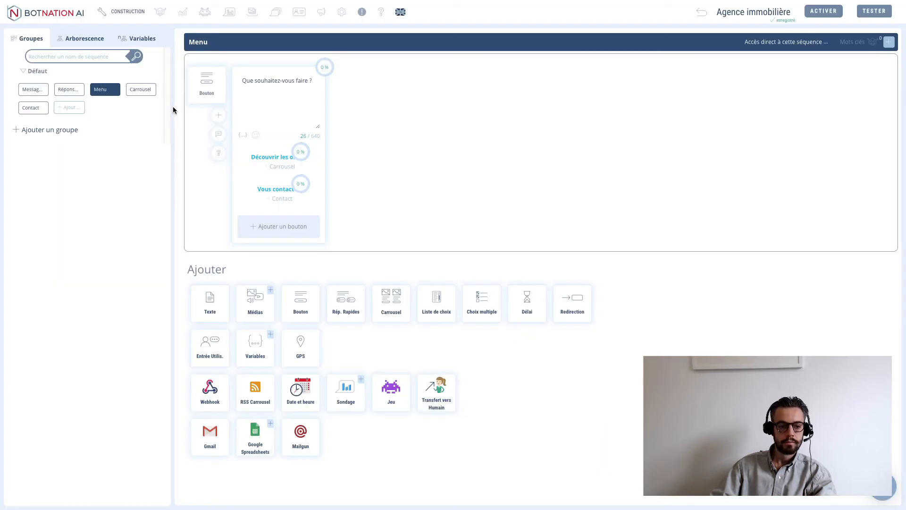
- Look through the Carrousel and default reply sequences, then return to Menu
left_click(138, 89)
left_click(104, 90)
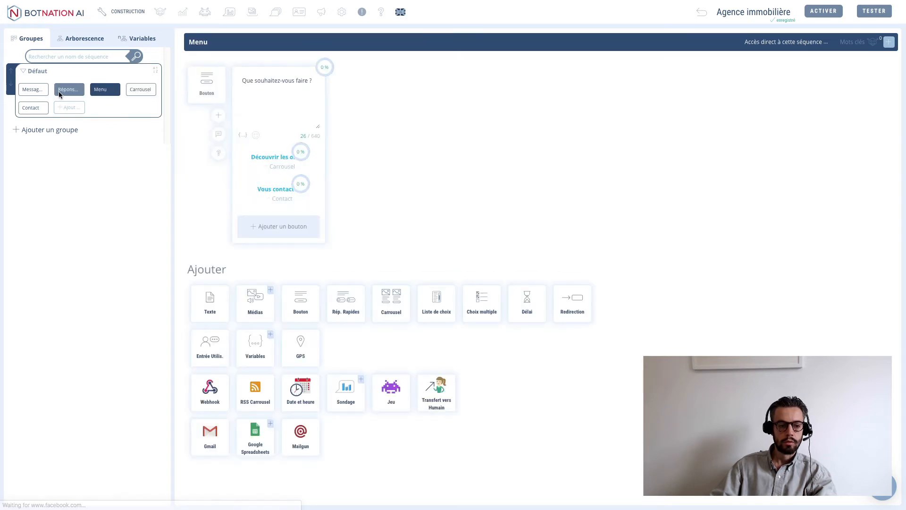
left_click(67, 92)
left_click(105, 90)
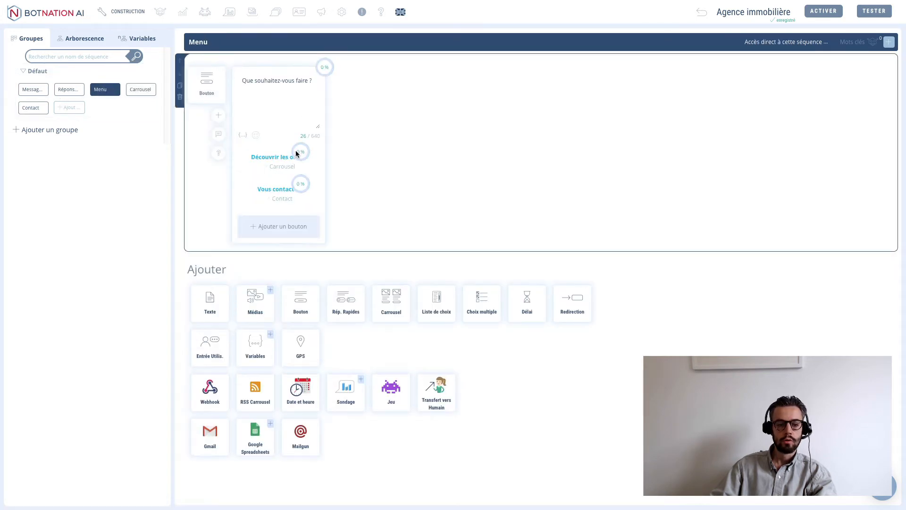
- In the Carrousel sequence, add a text message 'Voici nos meilleures offres du moment :'
left_click(280, 167)
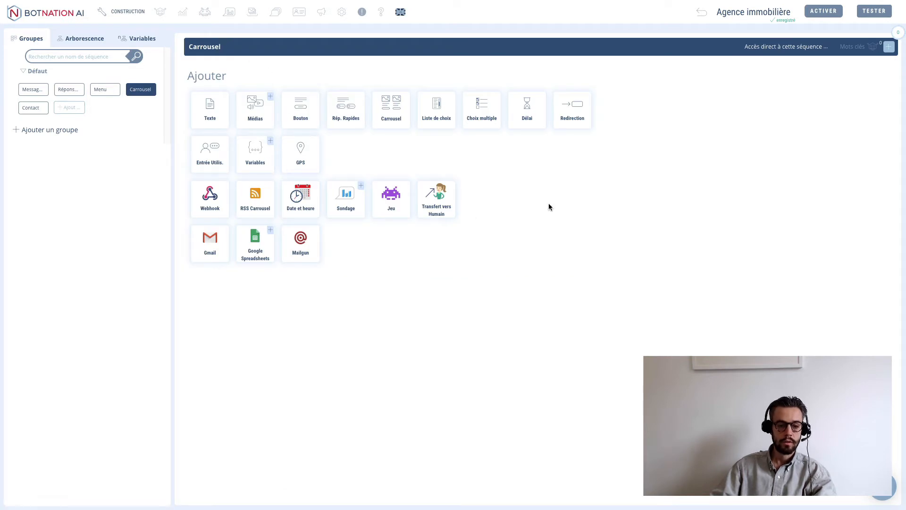
left_click(210, 109)
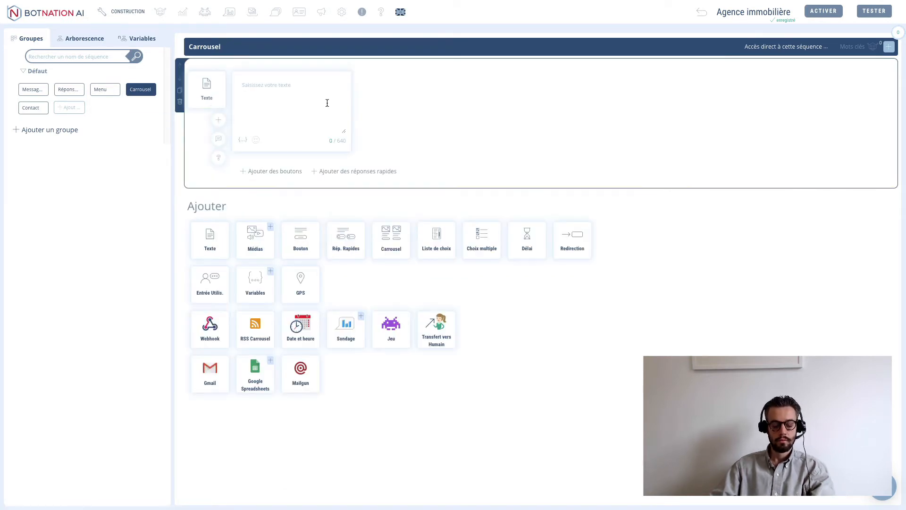
left_click(327, 103)
type("Voici nos meilleur")
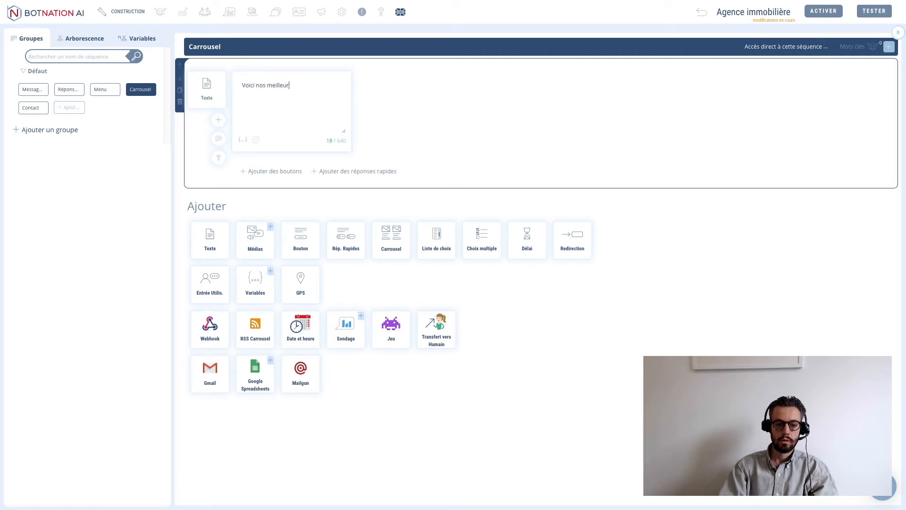
type("es offres du mom")
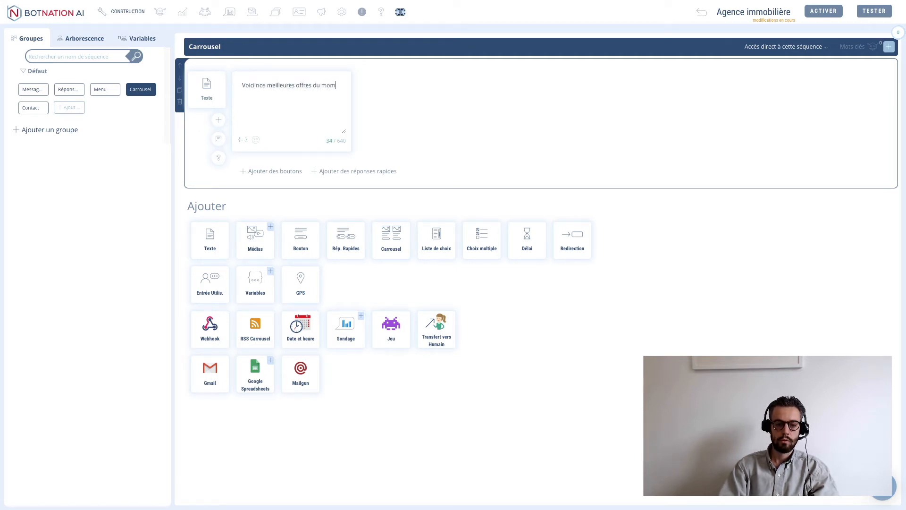
type("ent :")
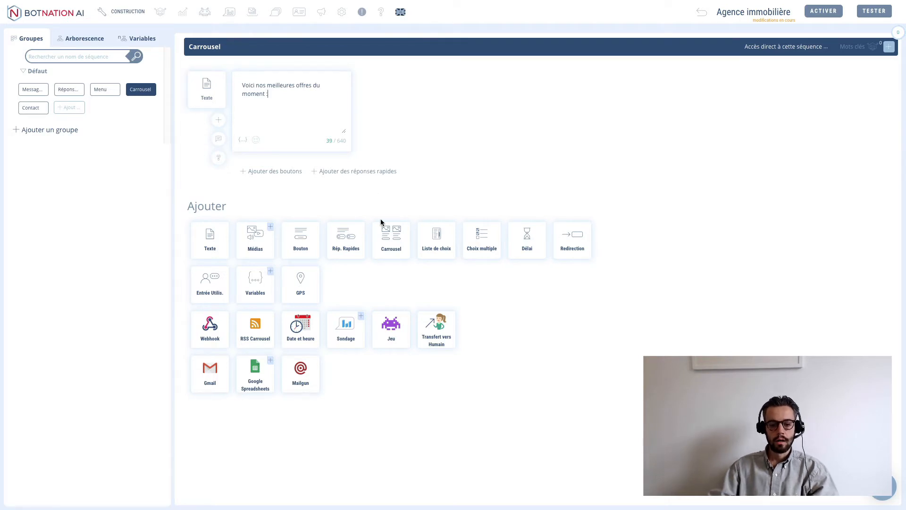
- Add a three-card carousel and give the first card the Villa1.jpg picture
left_click(392, 242)
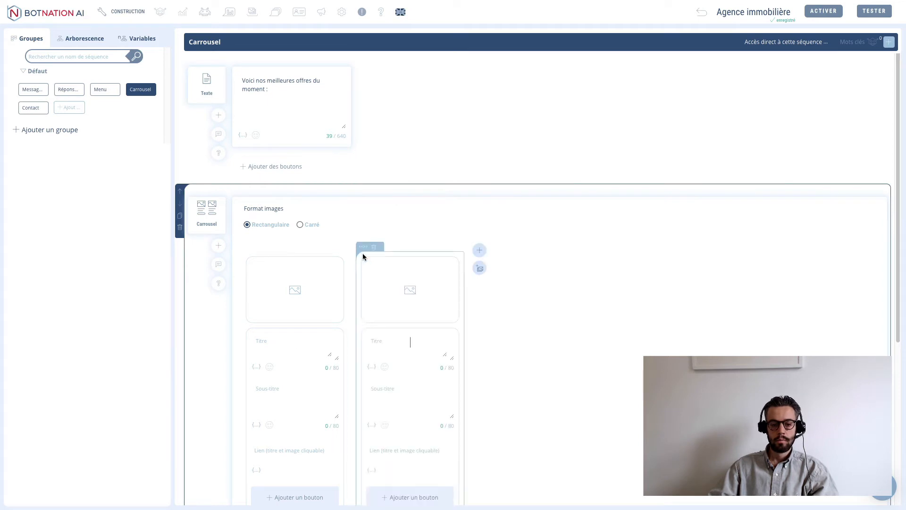
left_click(480, 250)
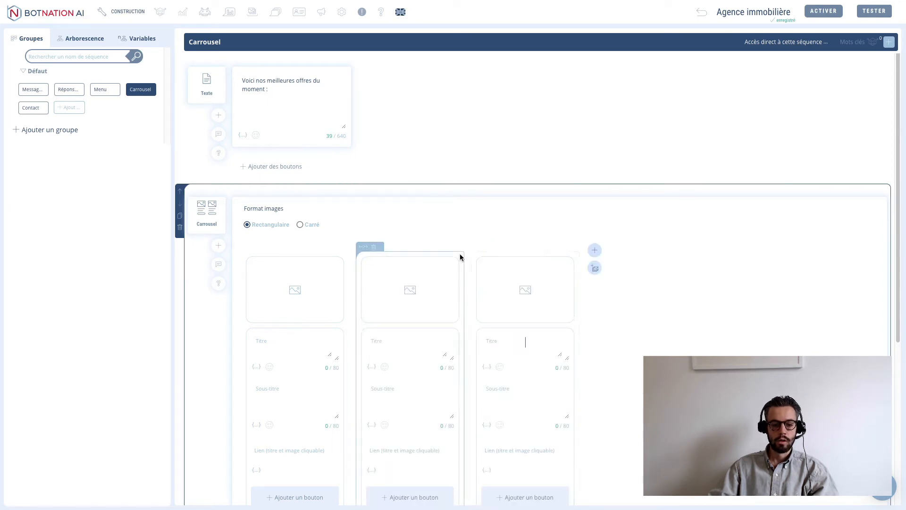
scroll(460, 257, "down", 1)
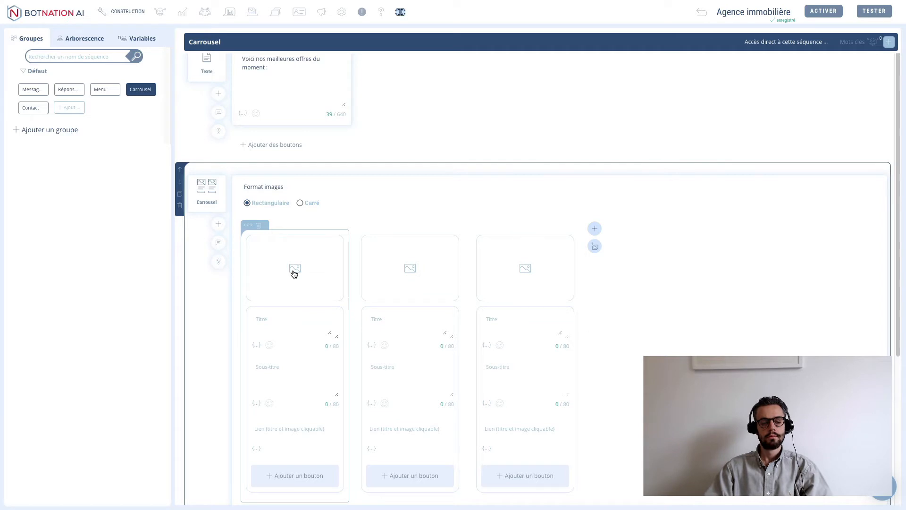
left_click(293, 274)
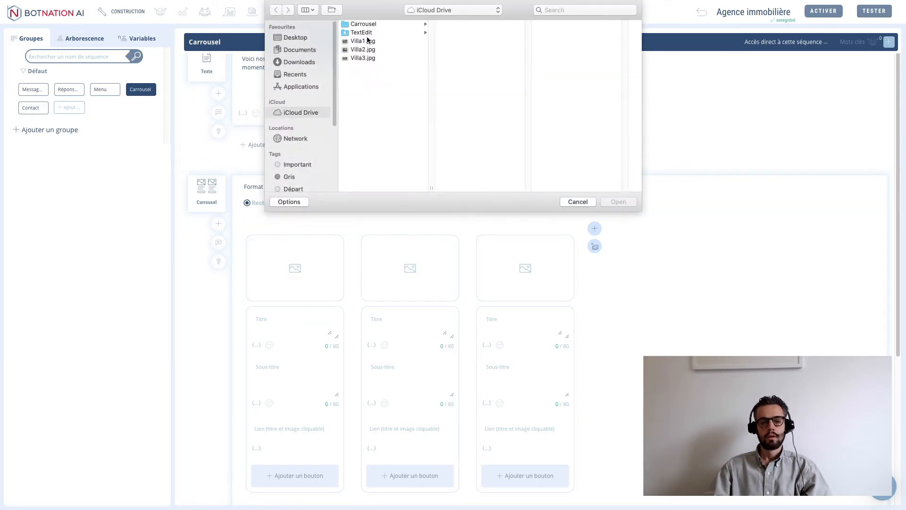
left_click(368, 41)
left_click(618, 202)
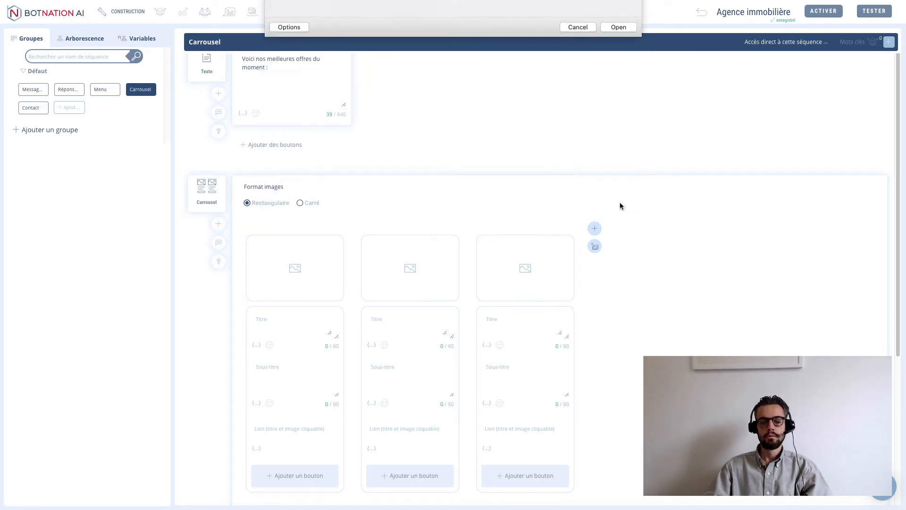
left_click(483, 337)
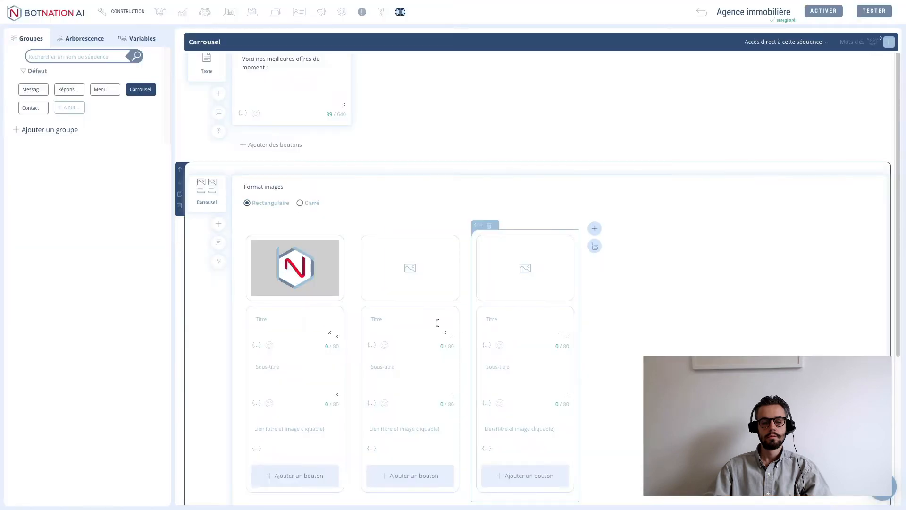
- Give the second and third cards the Villa2.jpg and Villa3.jpg pictures
left_click(410, 269)
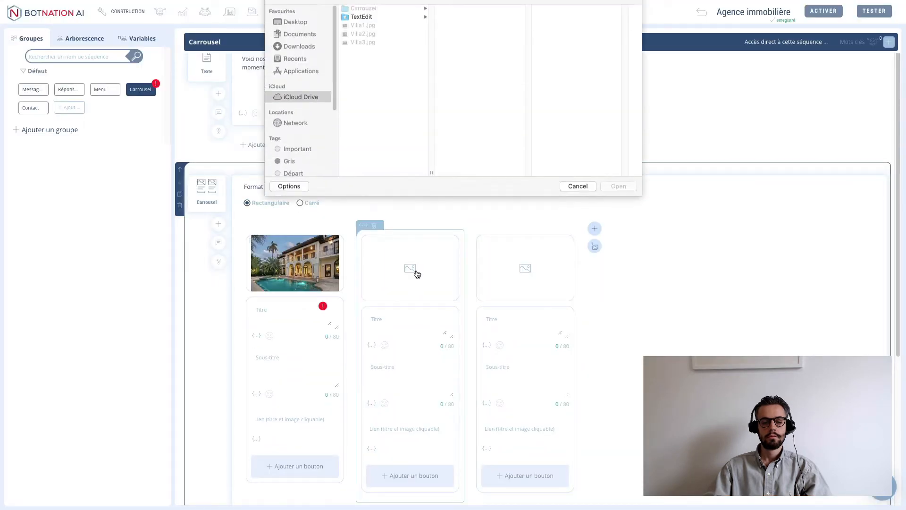
left_click(363, 51)
left_click(626, 202)
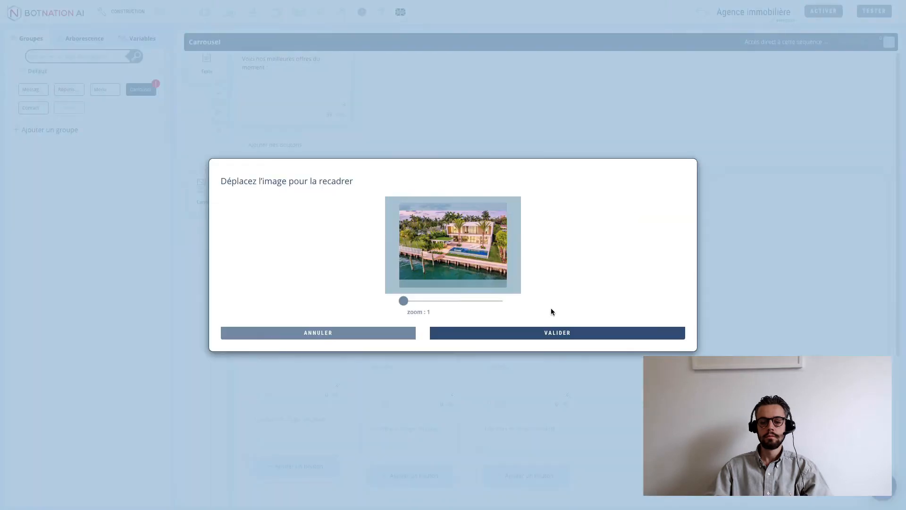
left_click(550, 332)
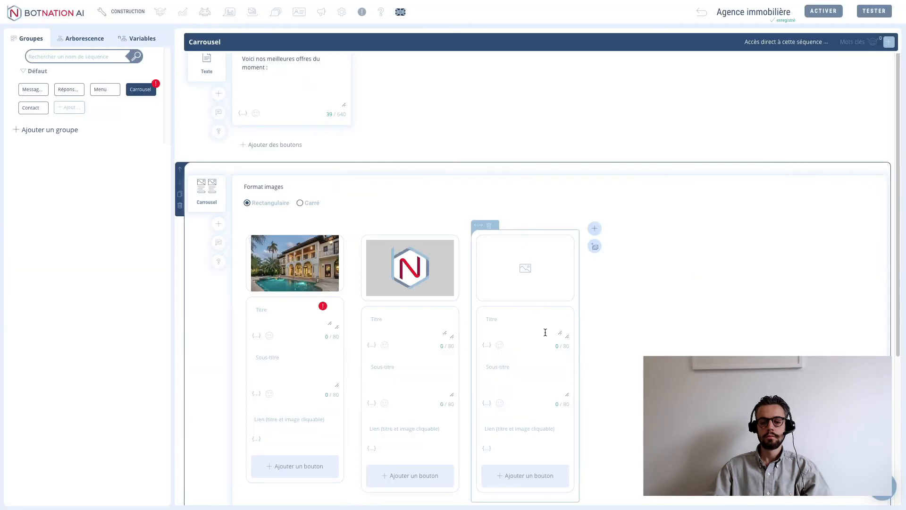
left_click(538, 267)
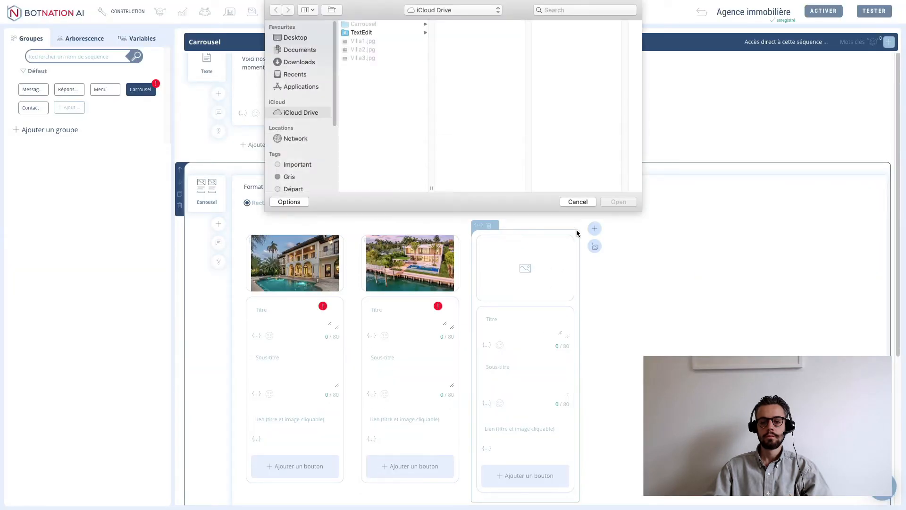
left_click(363, 58)
left_click(613, 202)
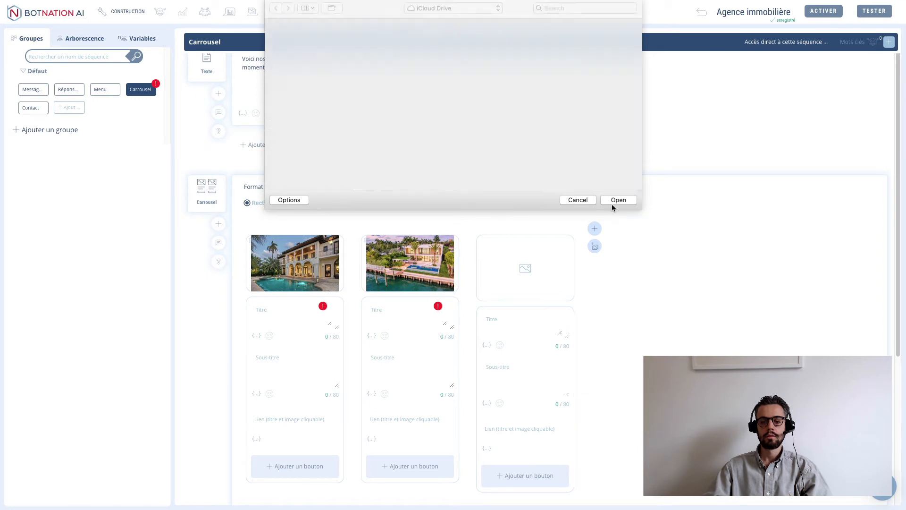
left_click(528, 333)
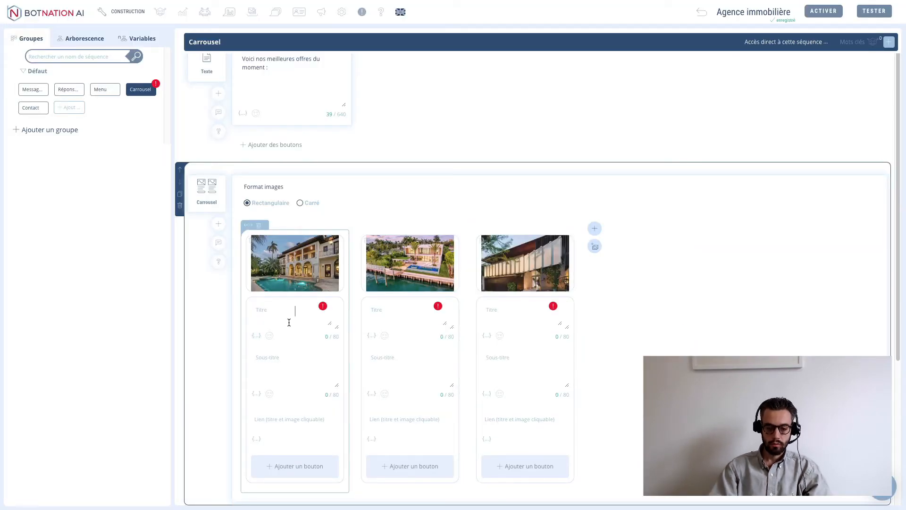
- Enter card titles 'Magnifique villa avec piscine', 'Très belle maison sur le littoral', 'Grande maison de ville'
type("Magnifique v")
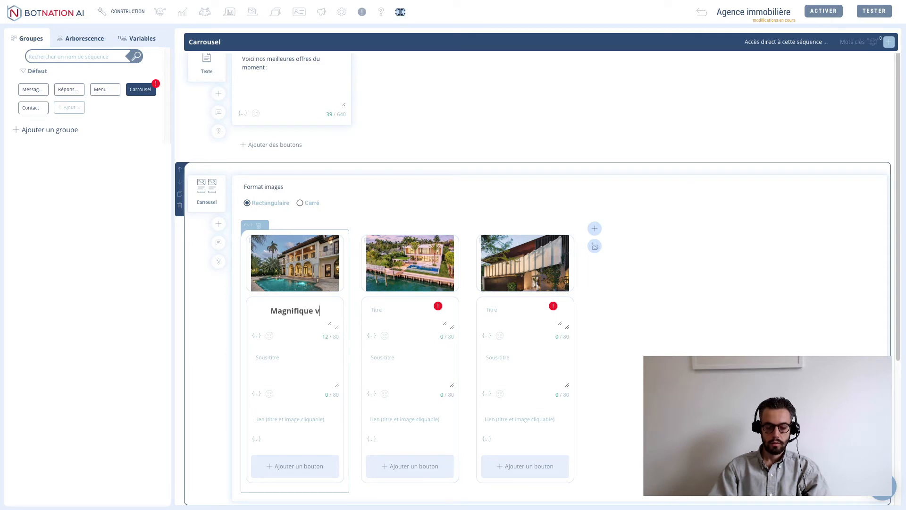
type("illa avec piscine")
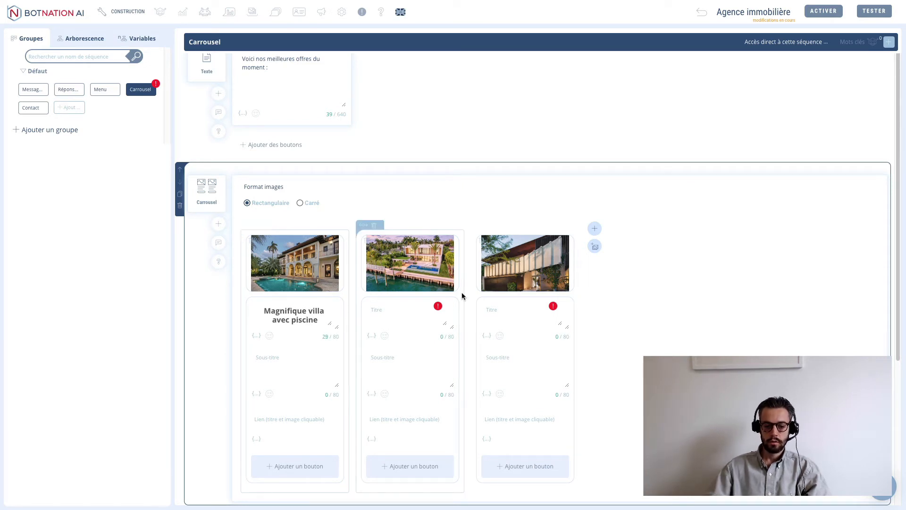
left_click(408, 312)
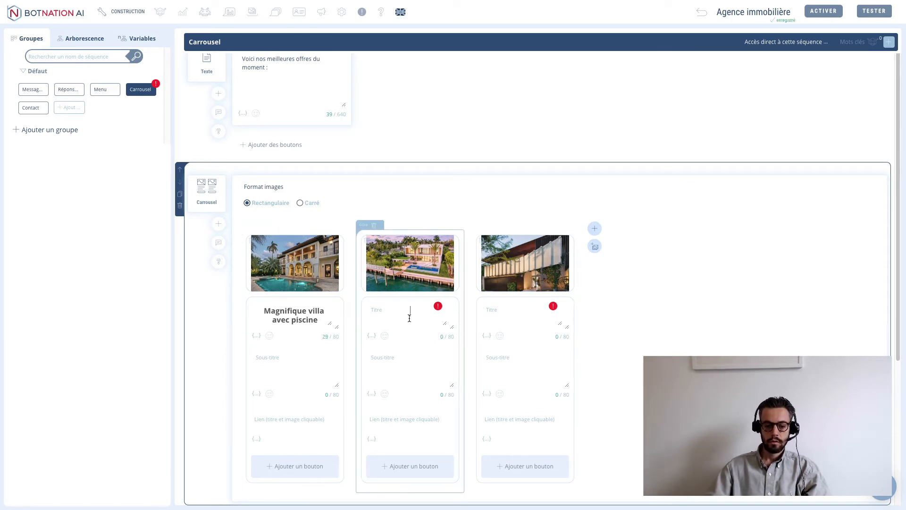
type("Très be")
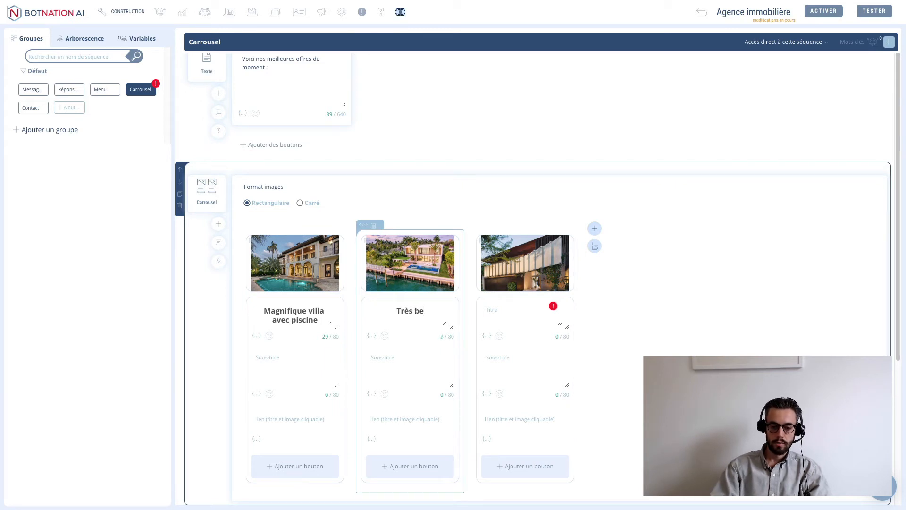
type("lle maison sur le littoral")
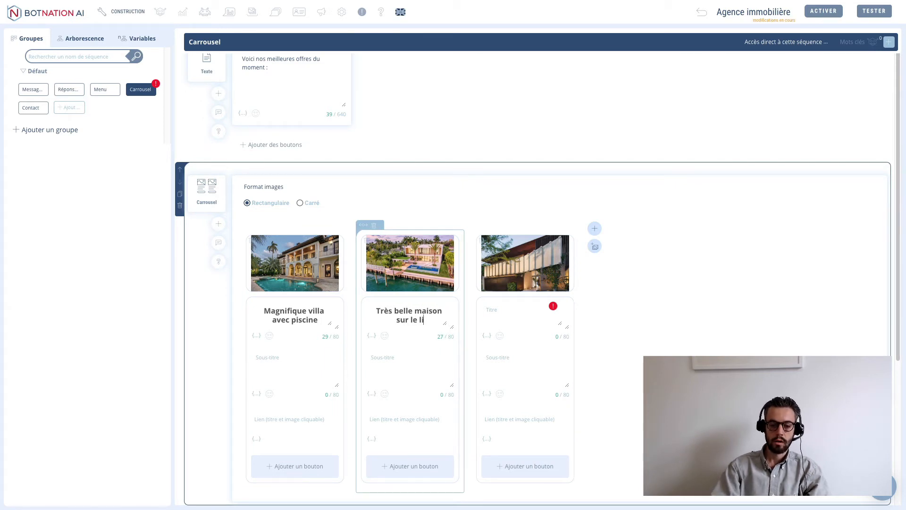
left_click(509, 319)
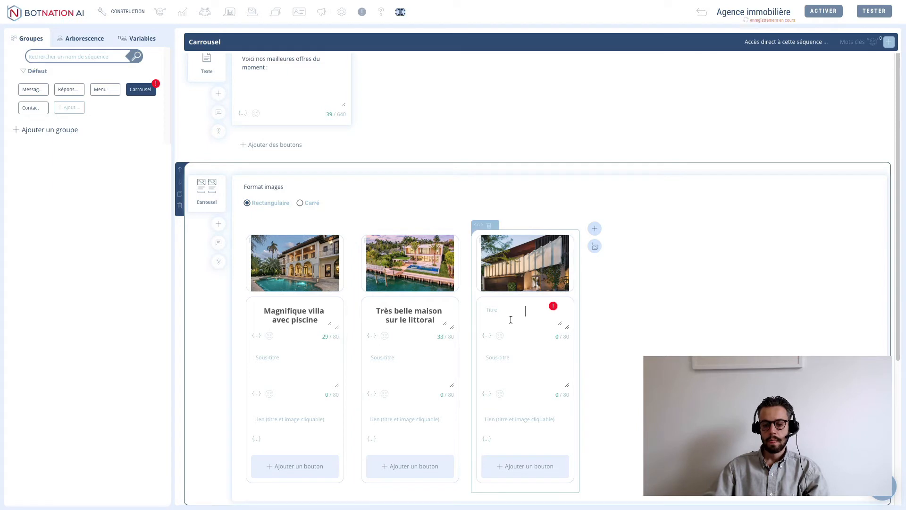
type("Gr")
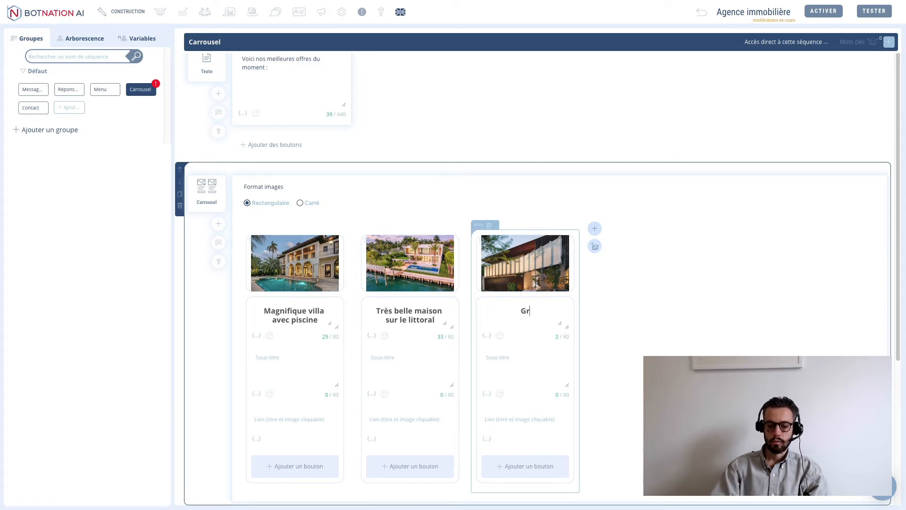
type("ande maison de i")
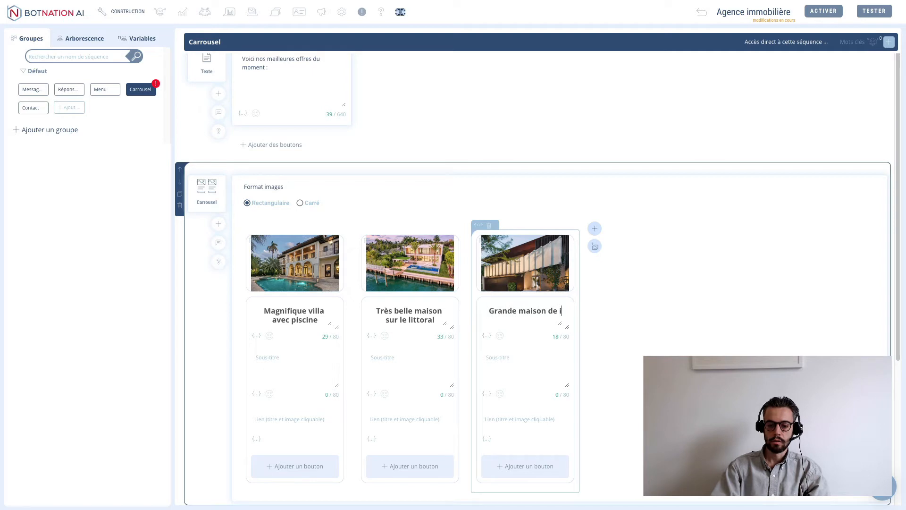
key("BackSpace")
type("ville")
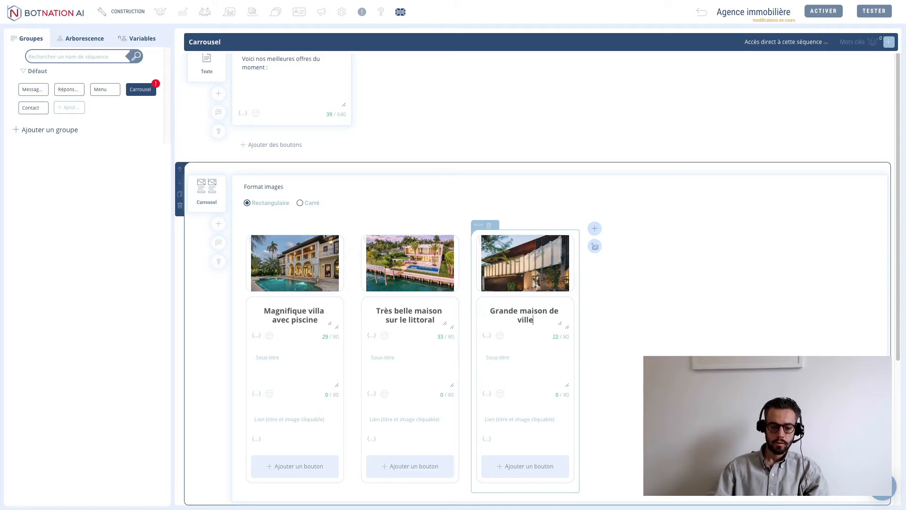
left_click(302, 368)
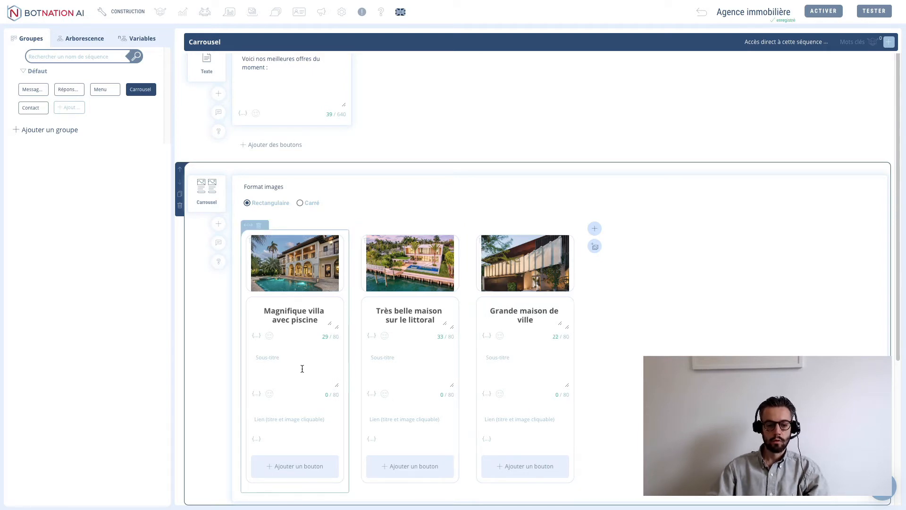
- Fill the card subtitles, e.g. '5 chambres / 3 salles de bain / 2 salons' and 'Piscine / 10 chambres / 3 salles de bain'
type("5 c")
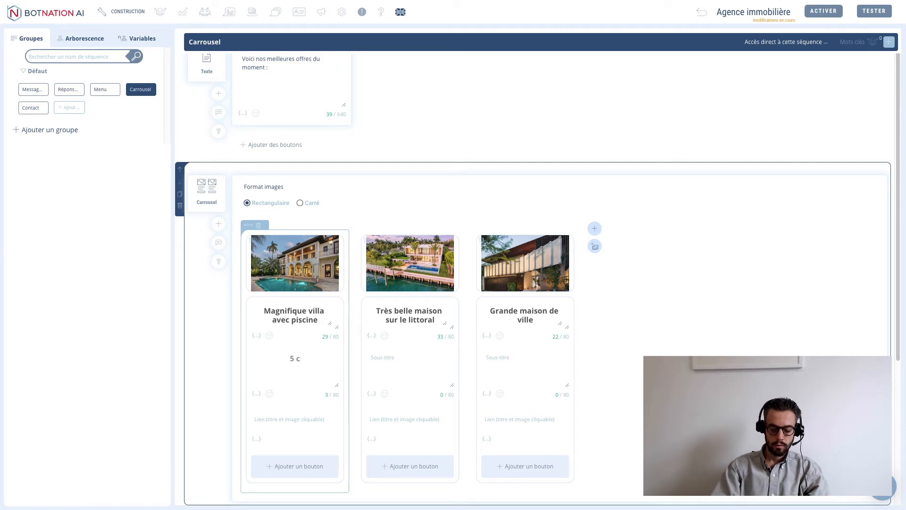
type("hambres ")
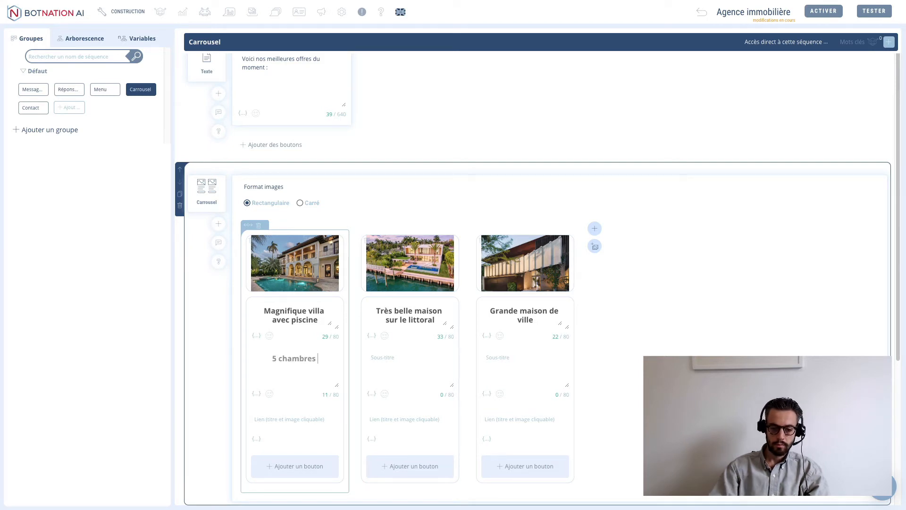
type("/ 3 ")
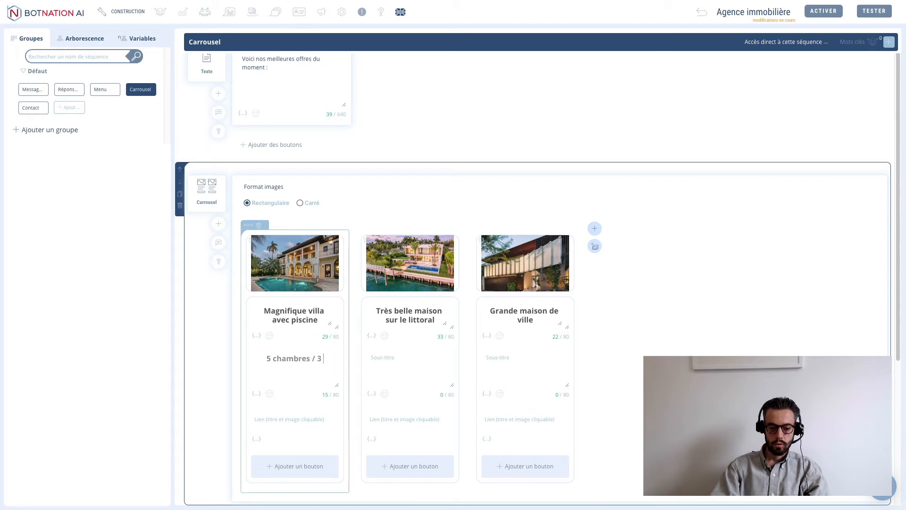
type("salles de ")
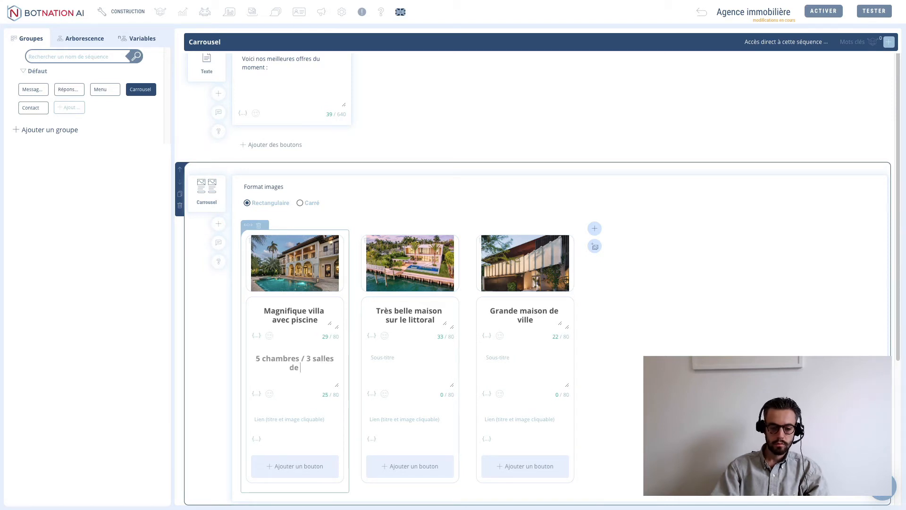
type("bains / 2")
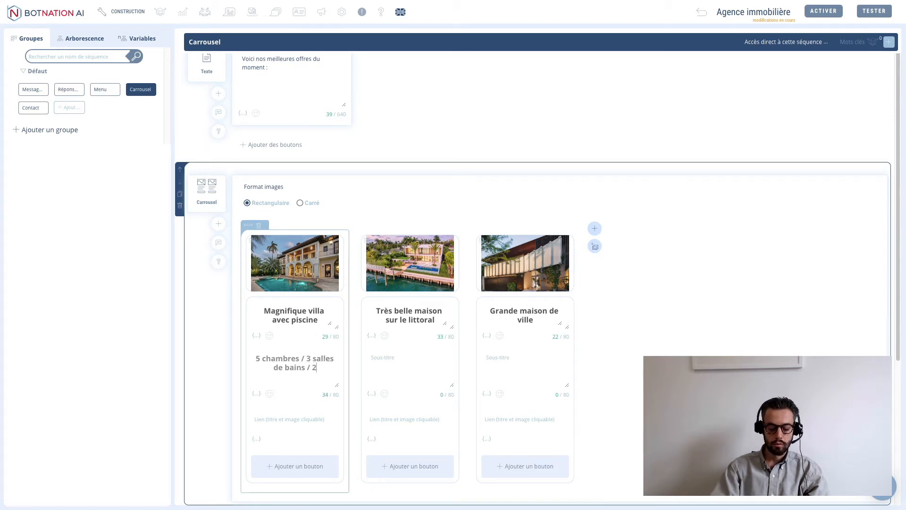
type(" salons")
left_click(406, 362)
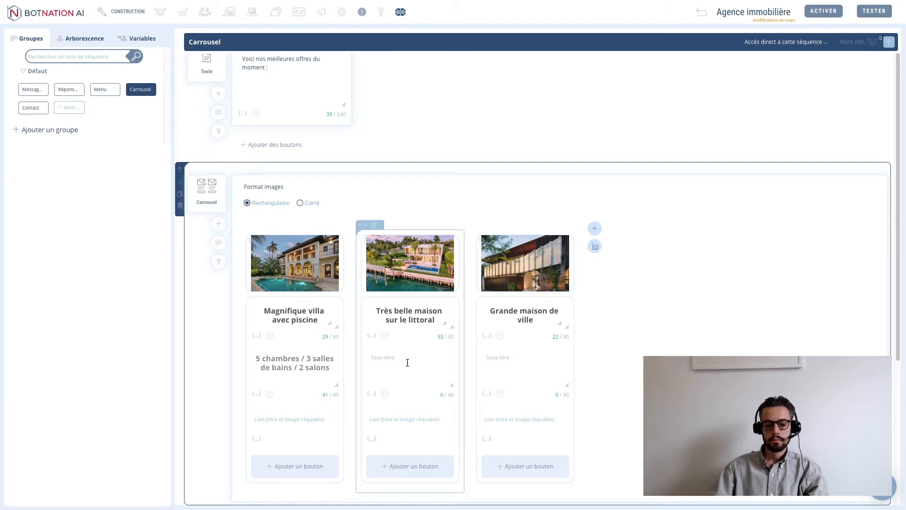
type("7 chambr")
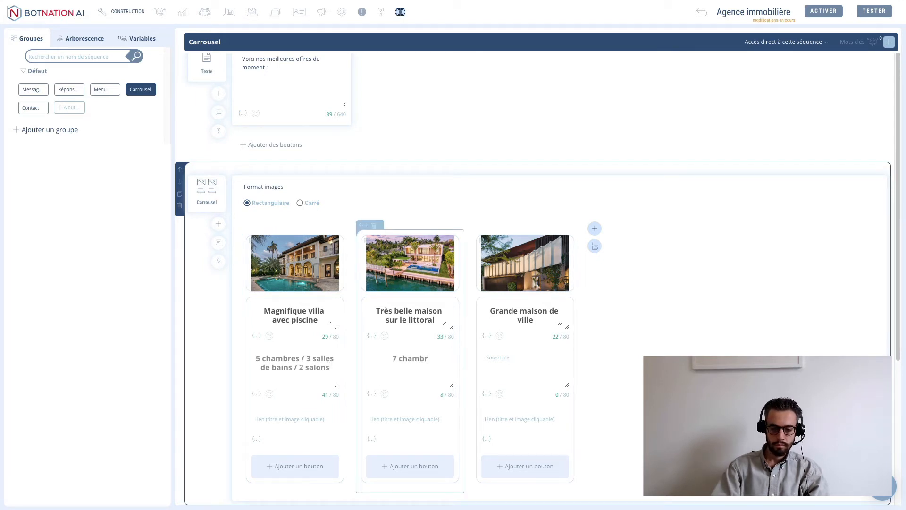
type("es / 2 ")
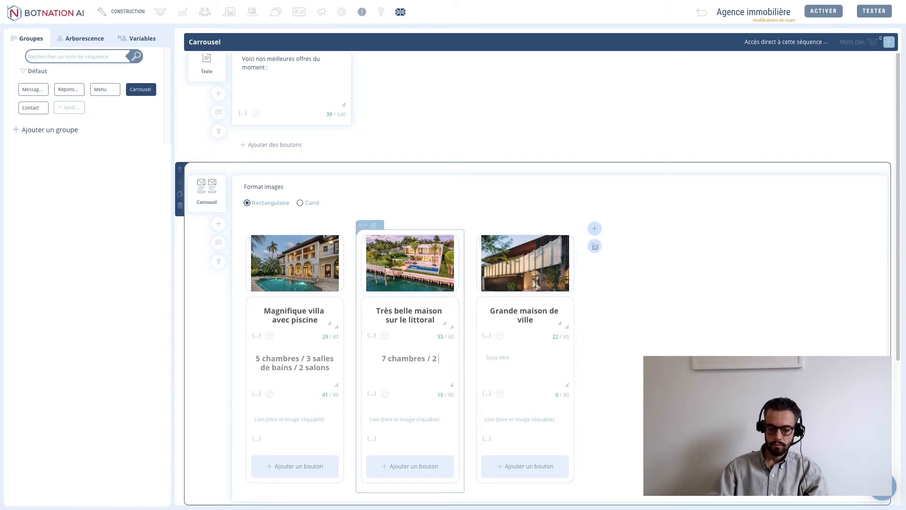
type("salles de ")
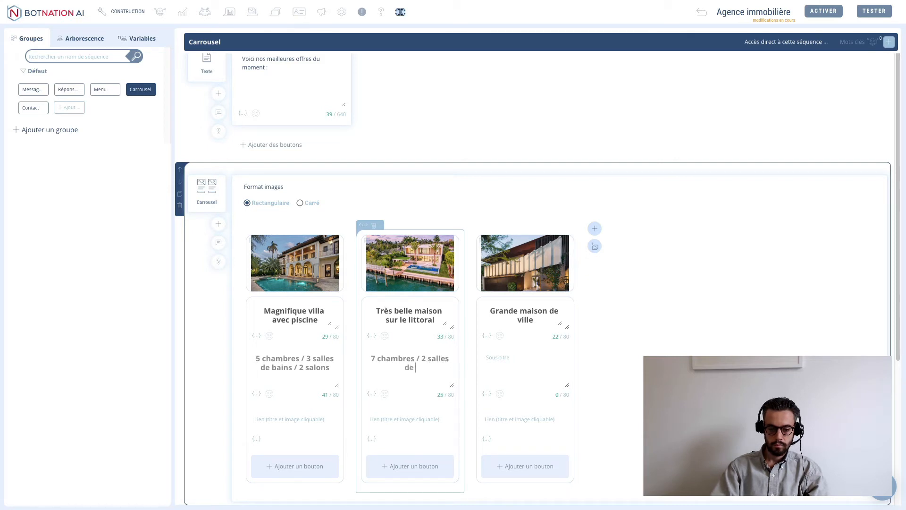
type("bain")
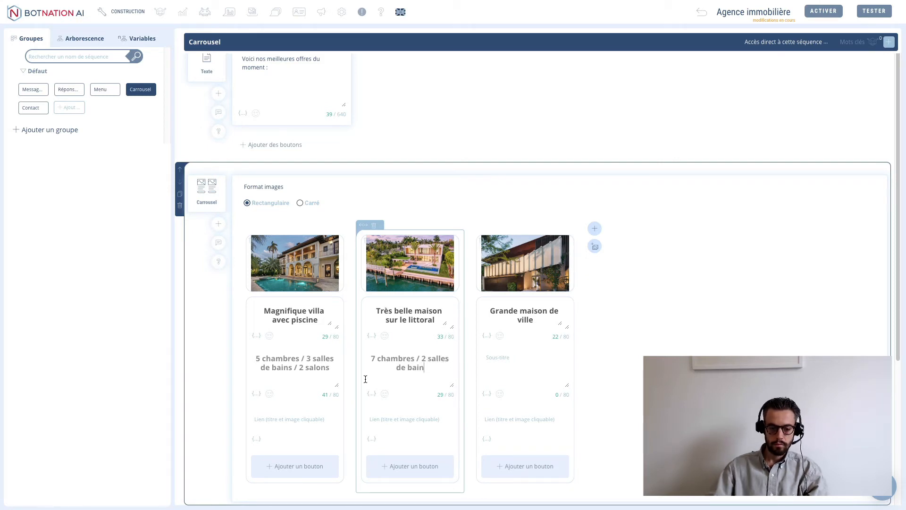
left_click(291, 368)
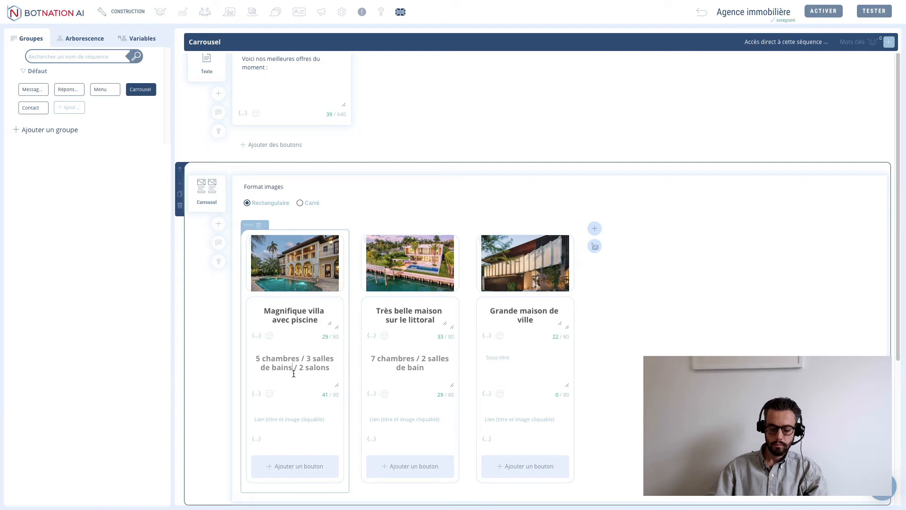
key("BackSpace")
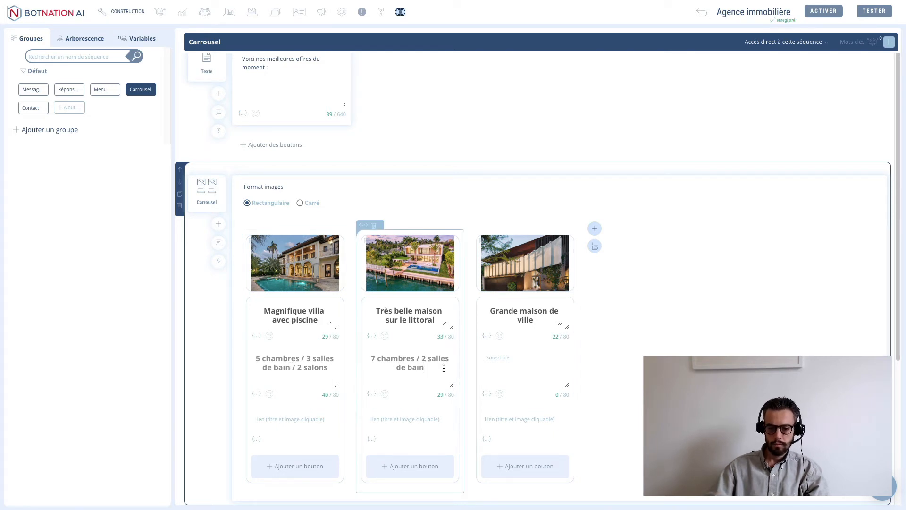
type("/ 1 poo")
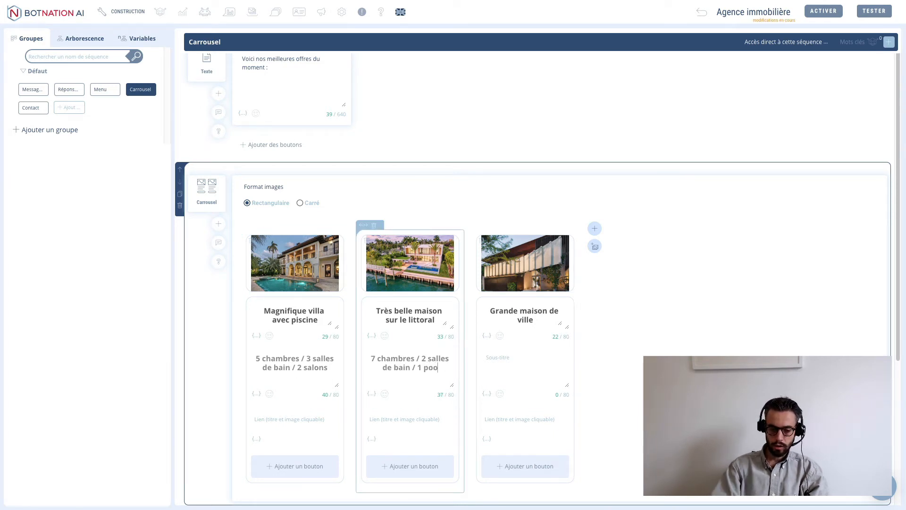
type("l house")
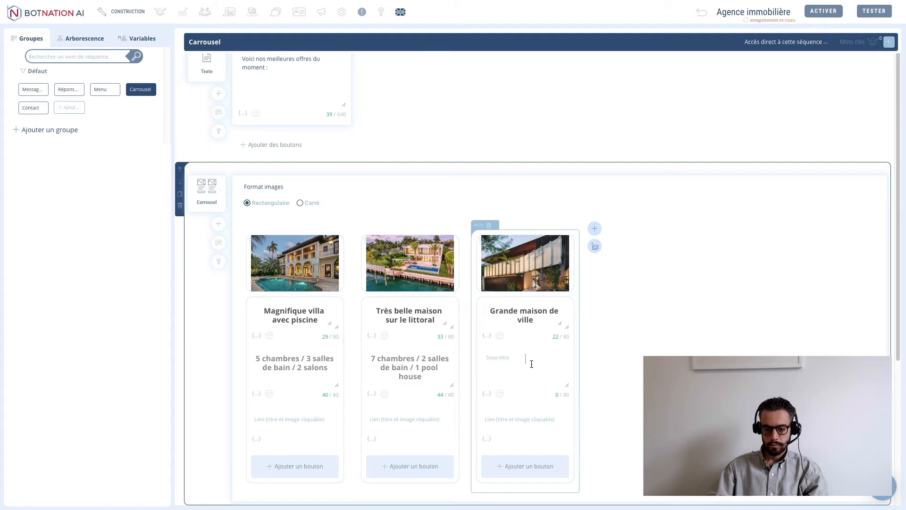
type("Pisc")
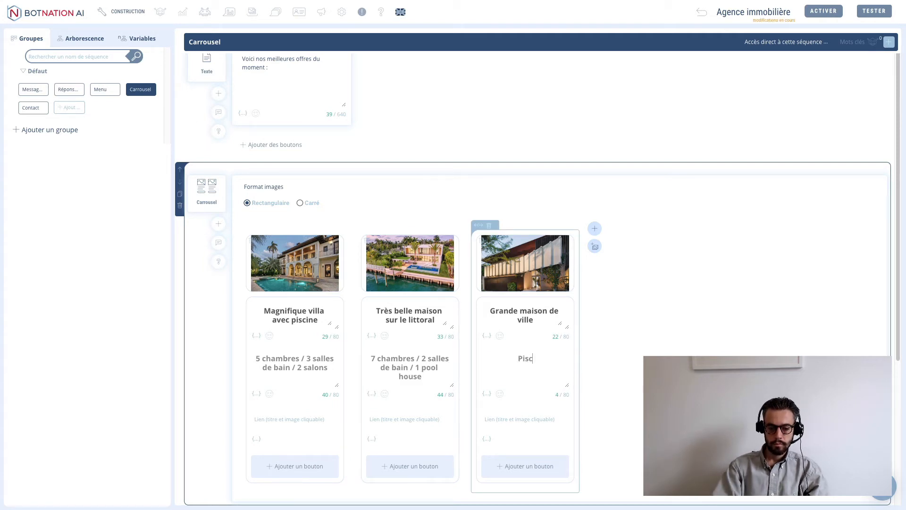
type("ine / ")
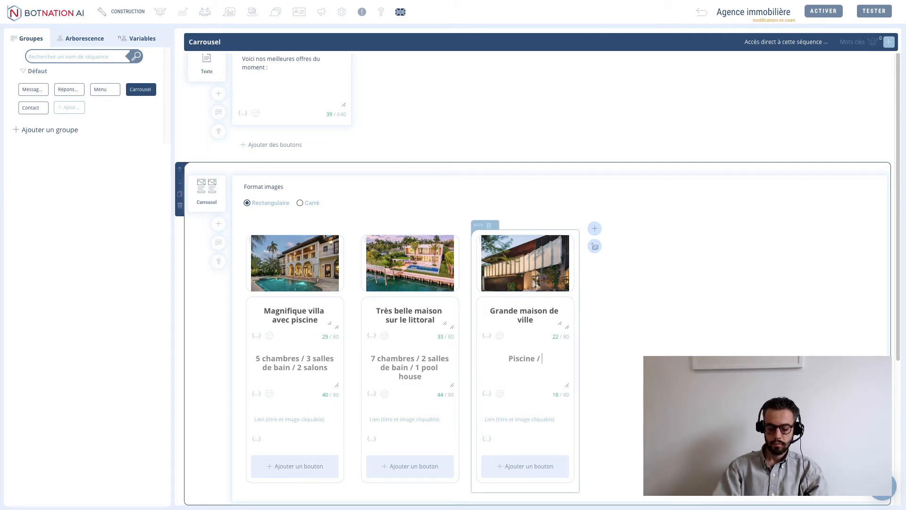
type("10 chambr")
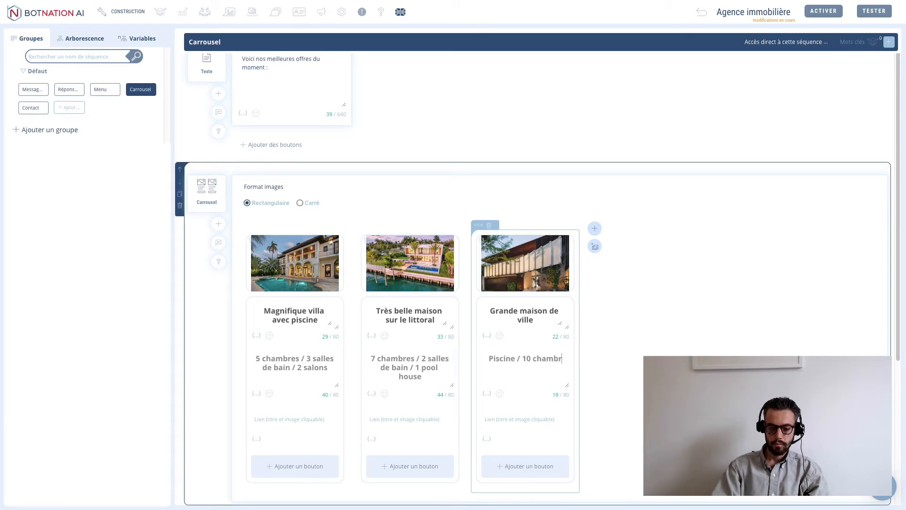
type("es / ")
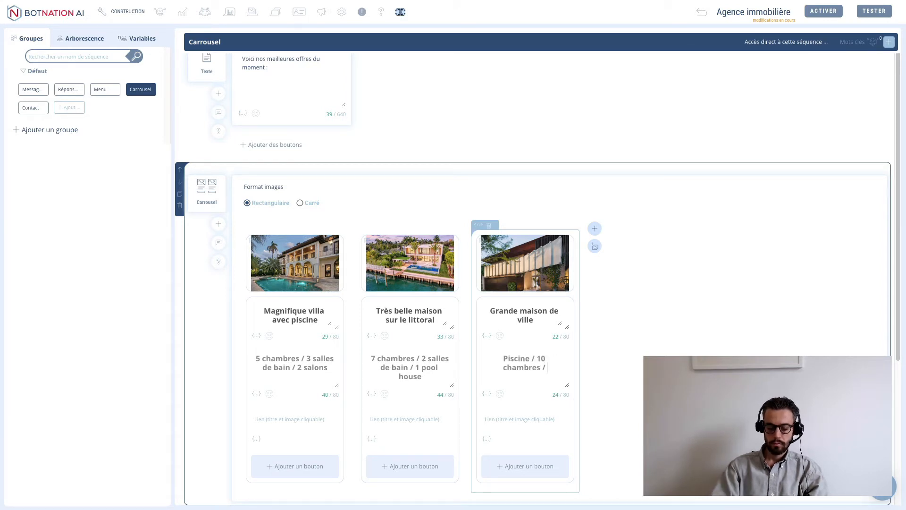
type("3 salles ")
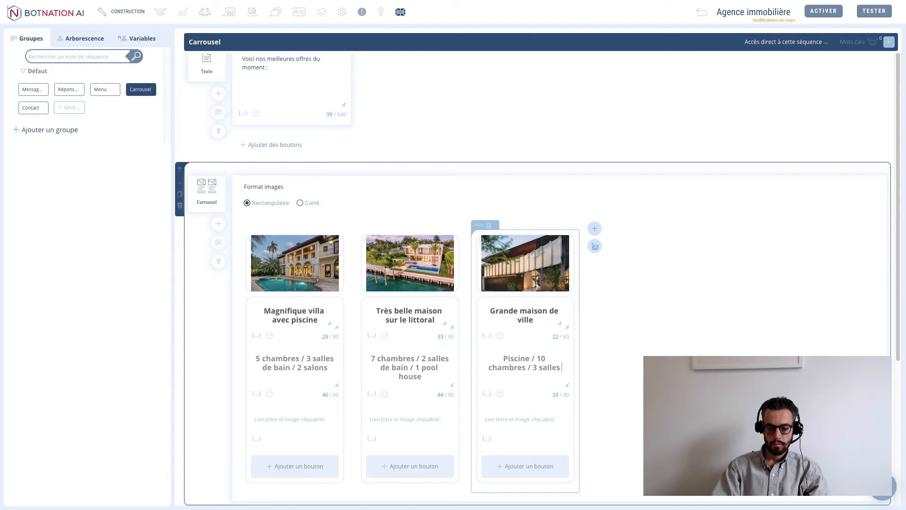
type("de bain")
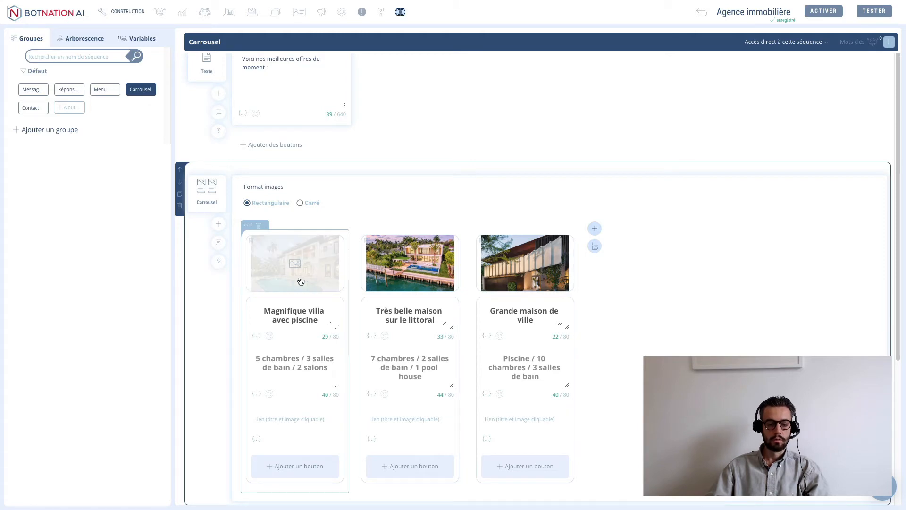
mouse_move(68, 16)
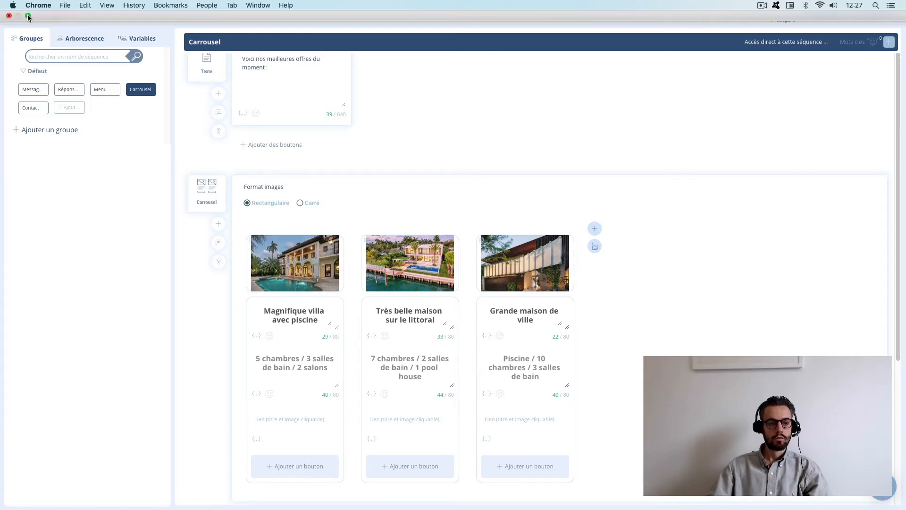
left_click(28, 17)
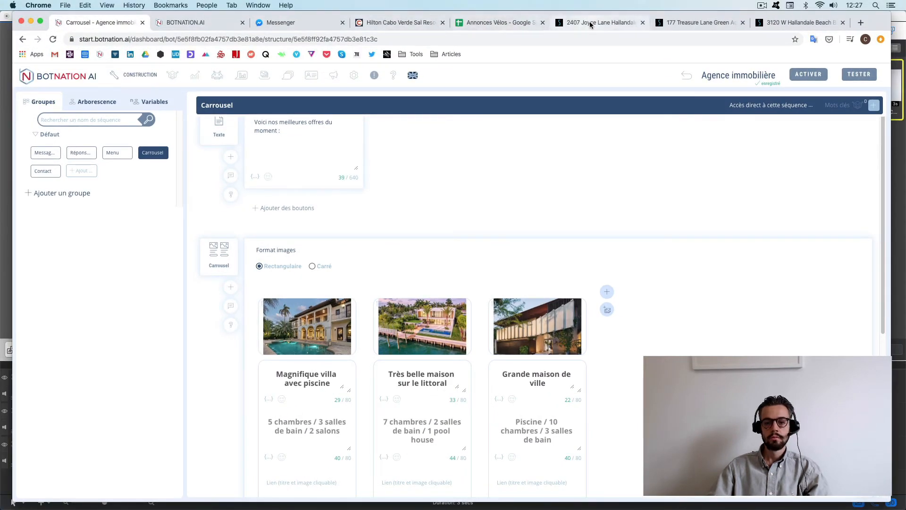
left_click(590, 23)
left_click(426, 36)
key("super+c")
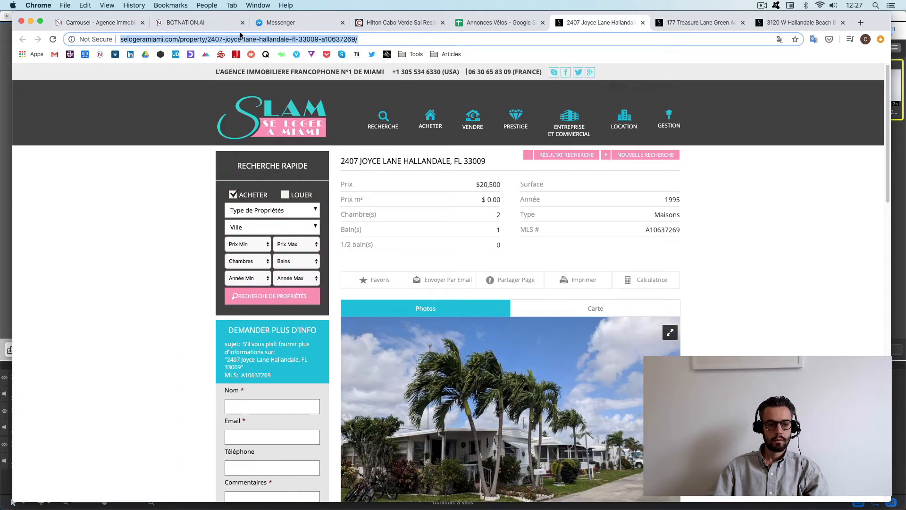
left_click(203, 23)
left_click(99, 22)
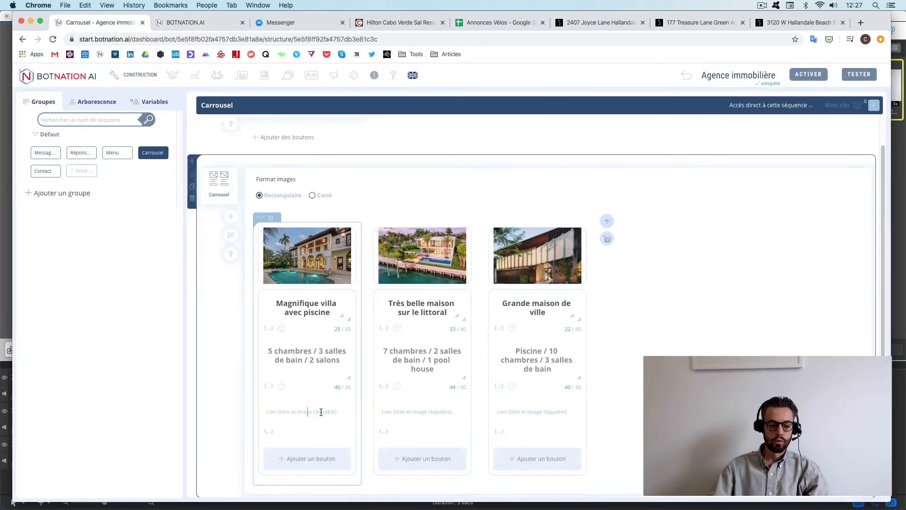
left_click(310, 414)
key("super+v")
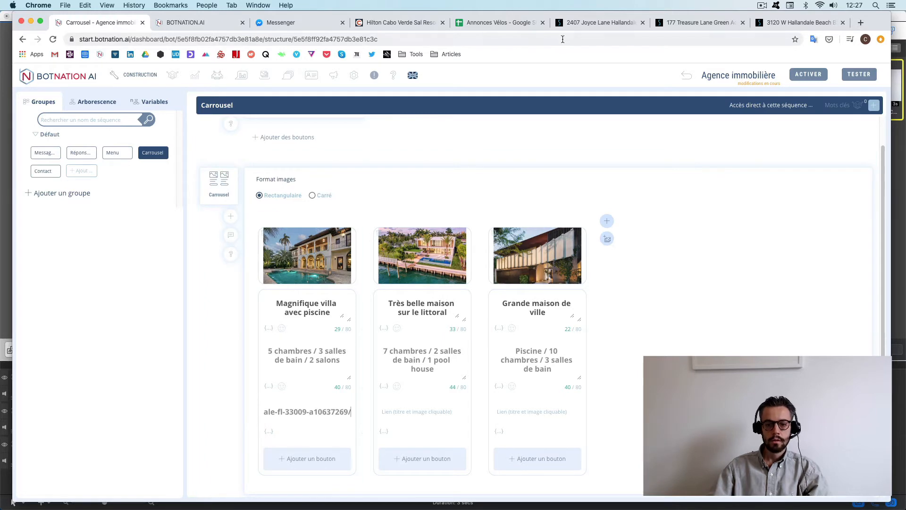
left_click(607, 22)
left_click(692, 23)
left_click(427, 40)
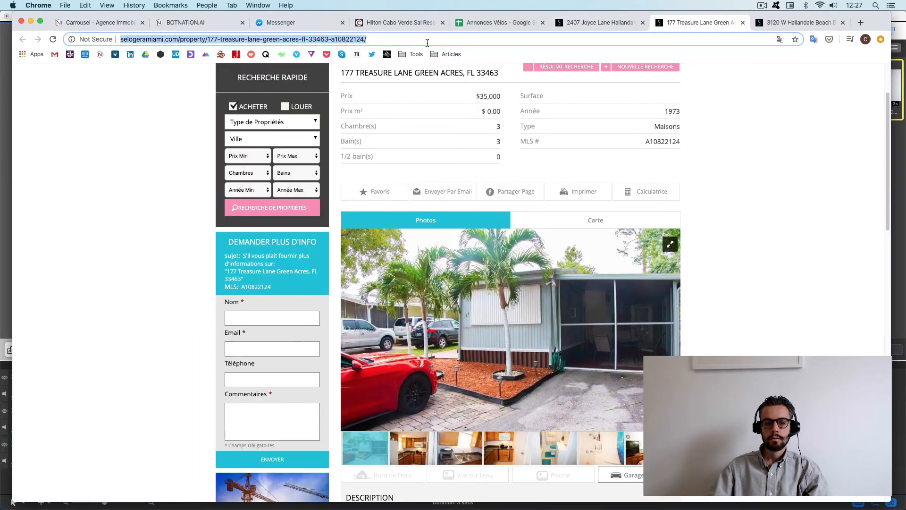
left_click(99, 23)
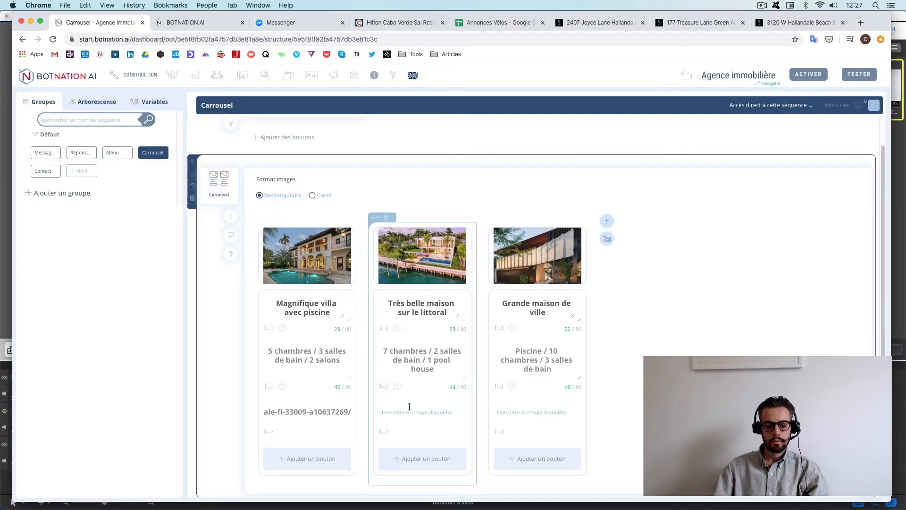
key("super+v")
left_click(797, 22)
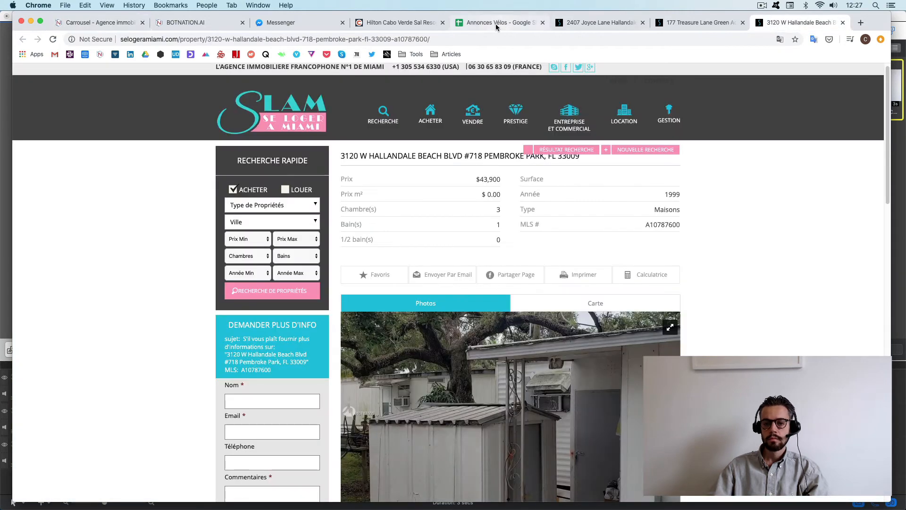
left_click(476, 40)
key("super+c")
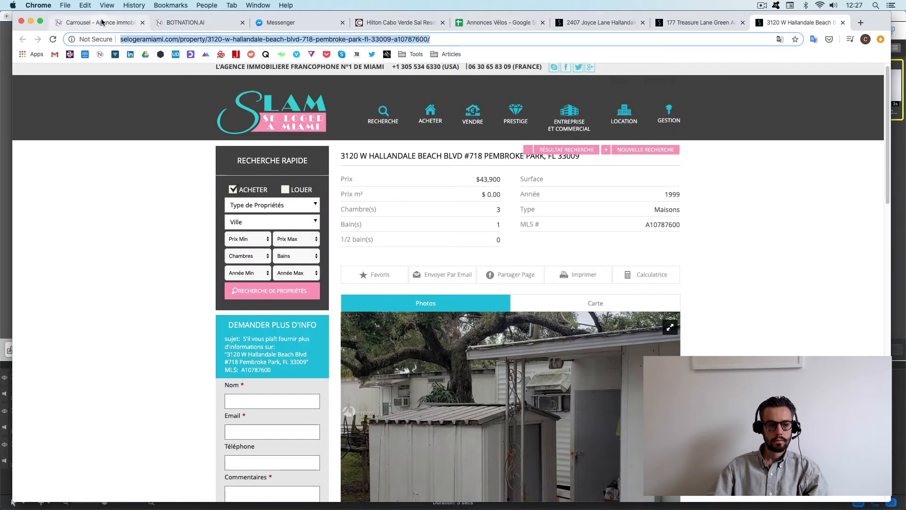
left_click(100, 23)
left_click(543, 415)
key("super+v")
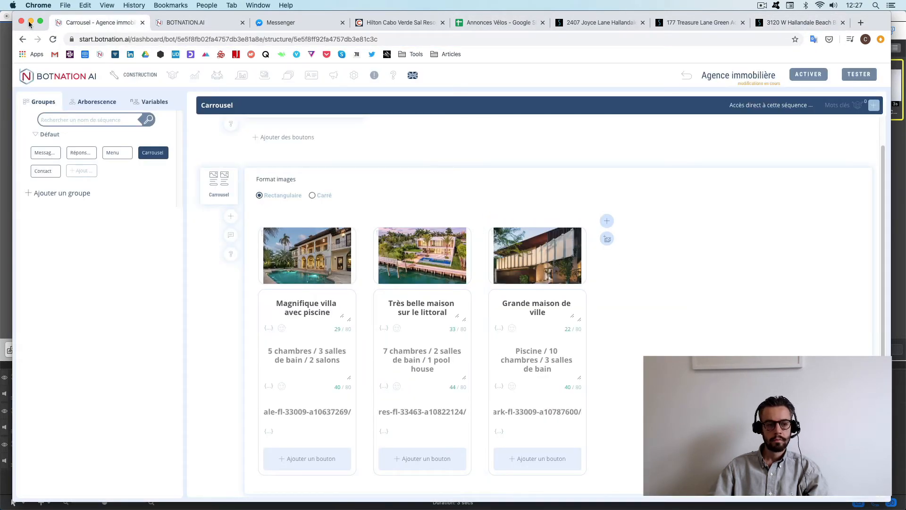
left_click(40, 22)
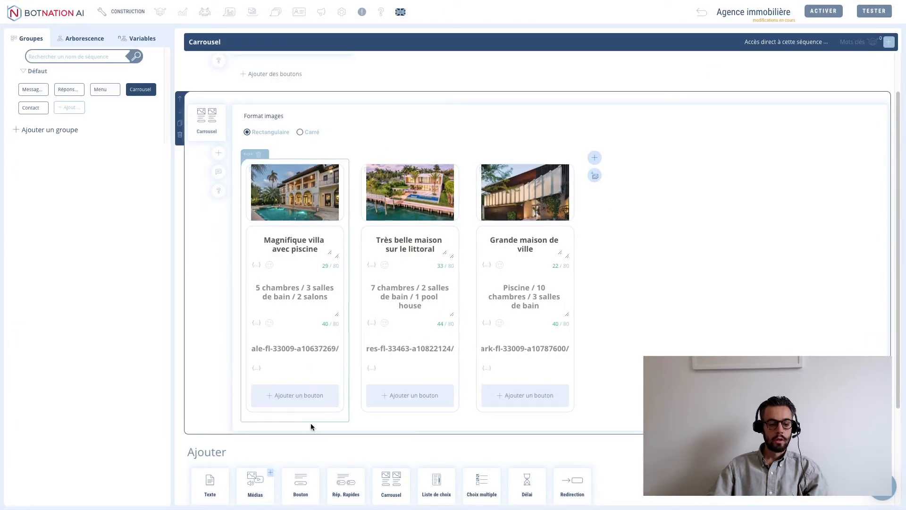
- Add a 'Voir l'offre' web-link button to the first card using its listing URL
triple_click(296, 347)
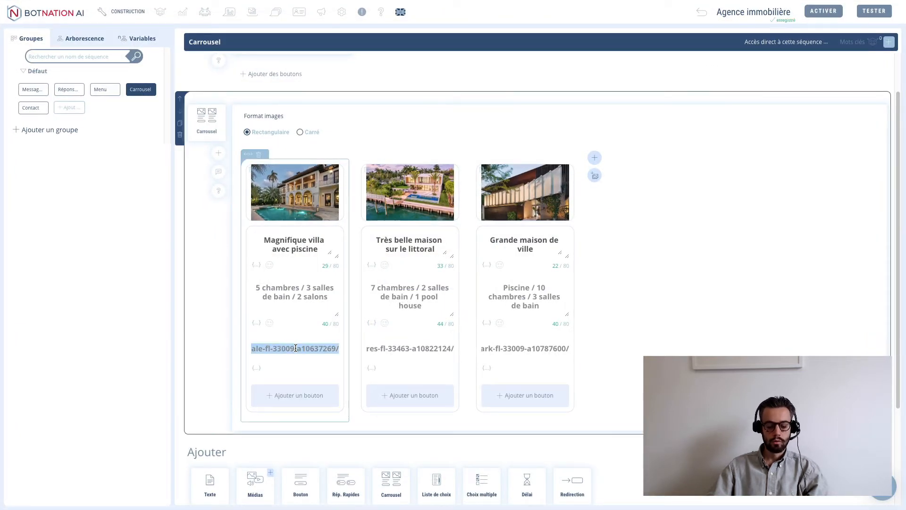
left_click(291, 394)
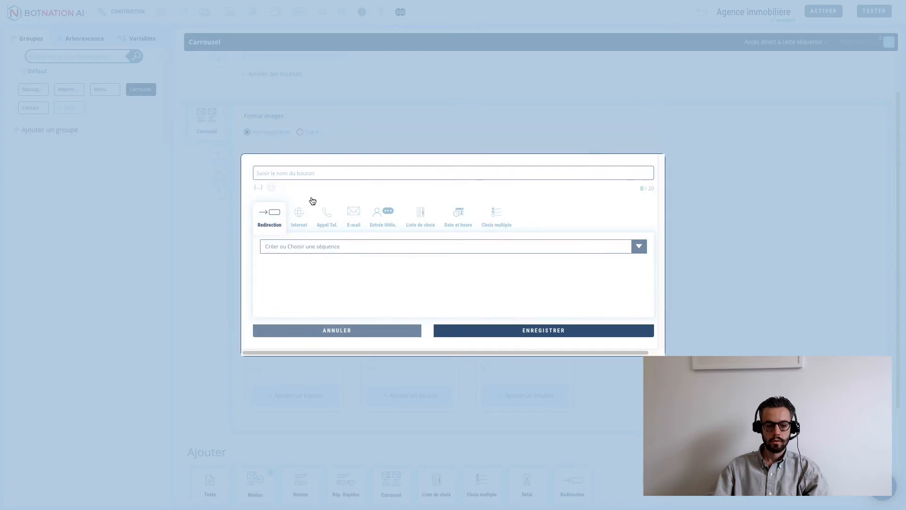
left_click(297, 173)
type("Voir l")
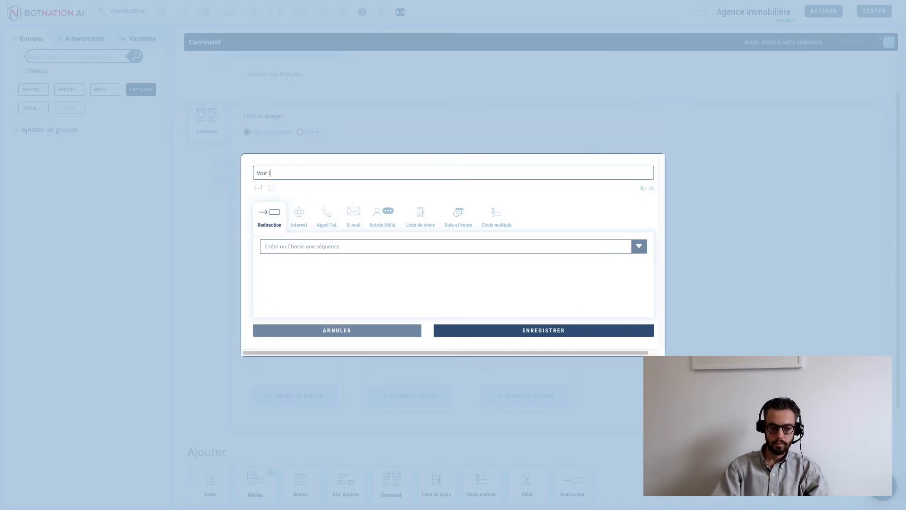
type("'offre")
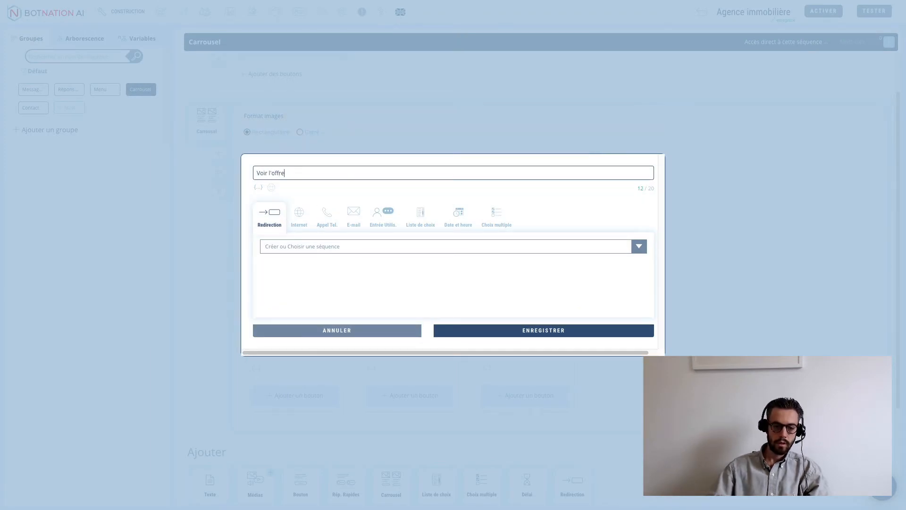
left_click(297, 219)
left_click(298, 245)
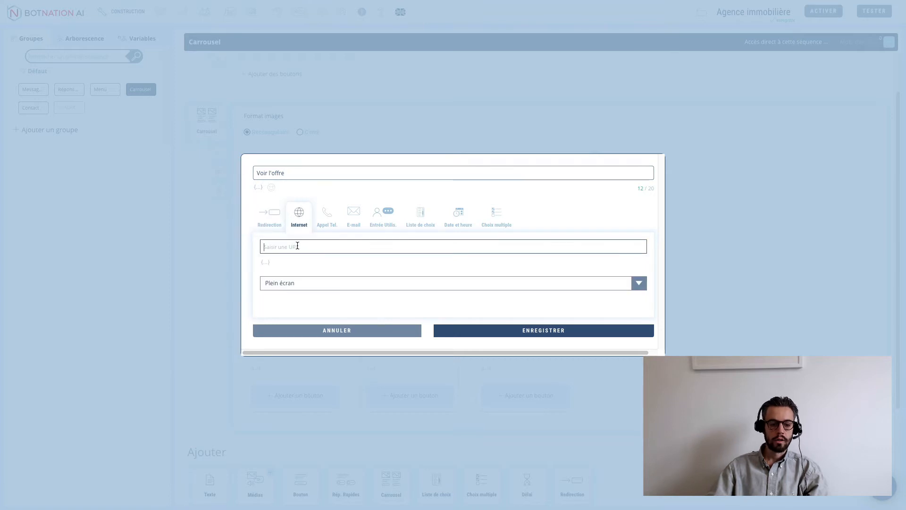
key("ctrl+v")
left_click(516, 329)
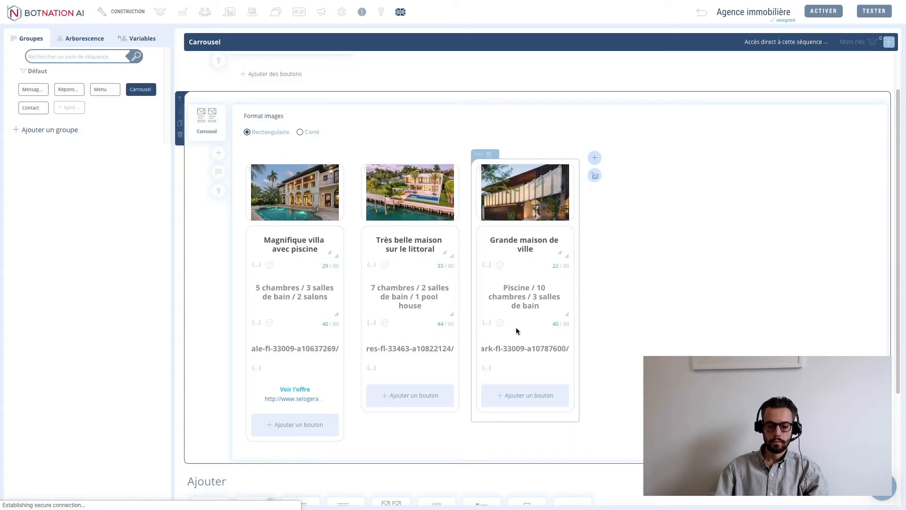
- Add a 'Voir l'offre' web-link button to the second card using its listing URL
triple_click(405, 348)
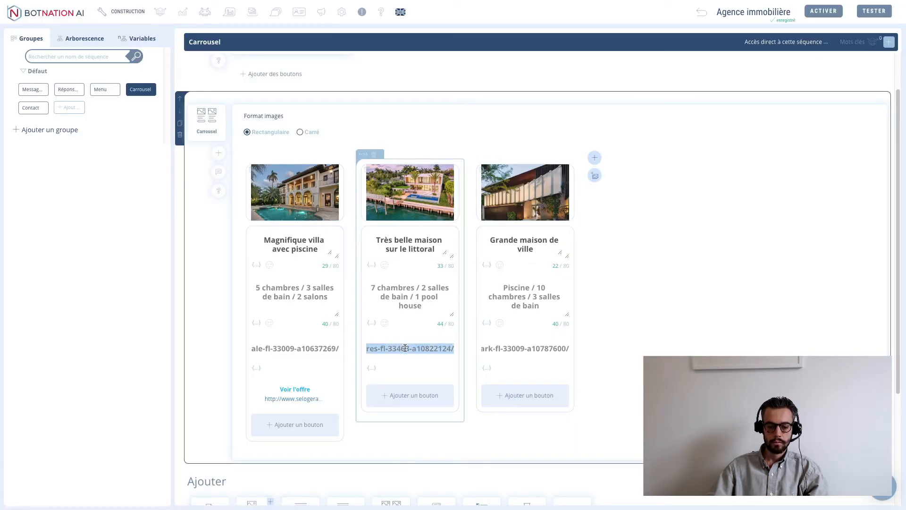
left_click(412, 397)
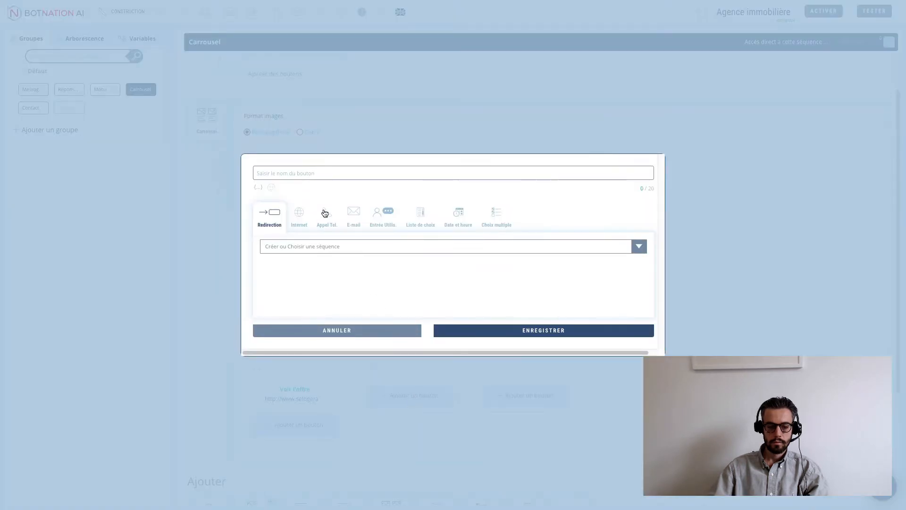
left_click(307, 171)
type("Voir l")
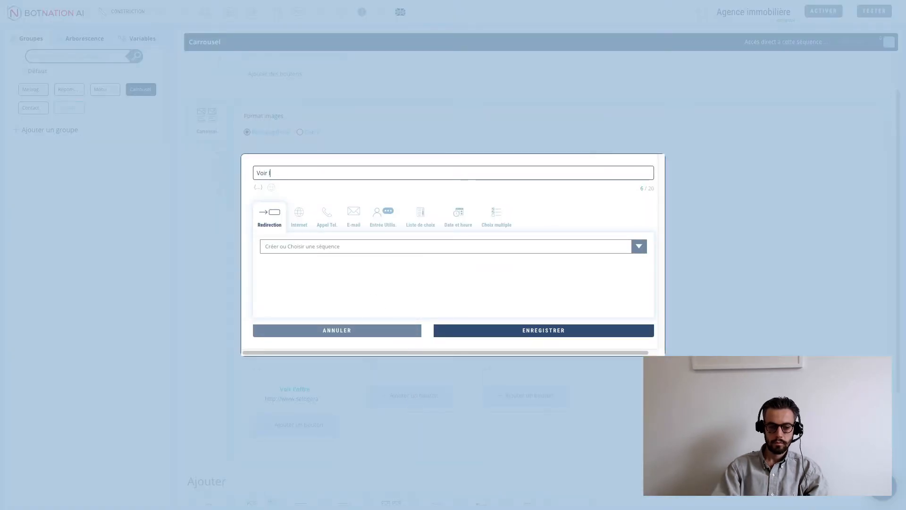
type("'offre")
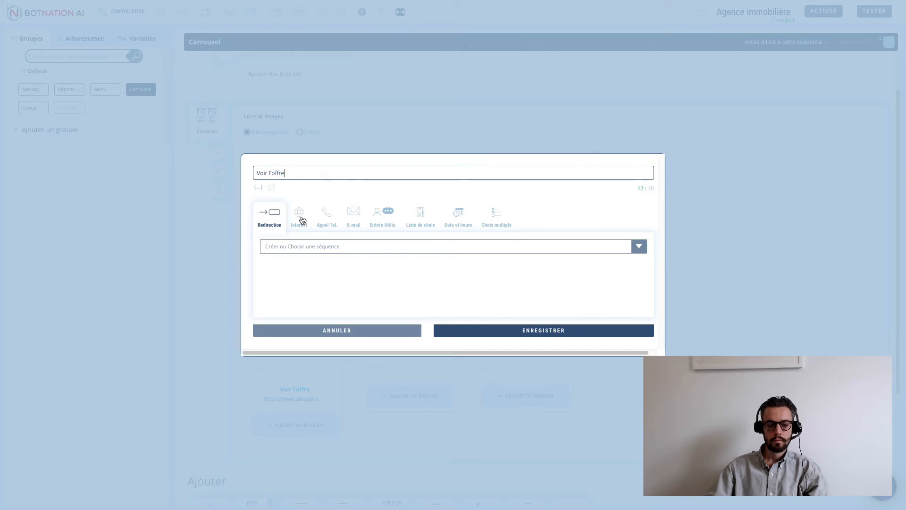
left_click(299, 215)
left_click(302, 244)
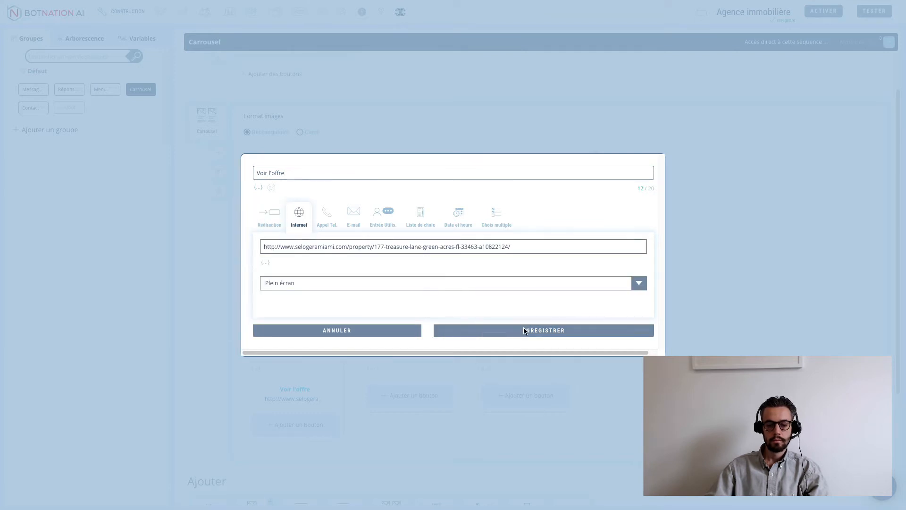
left_click(525, 330)
- Add a 'Voir l'offre' web-link button to the third card using its listing URL
triple_click(521, 347)
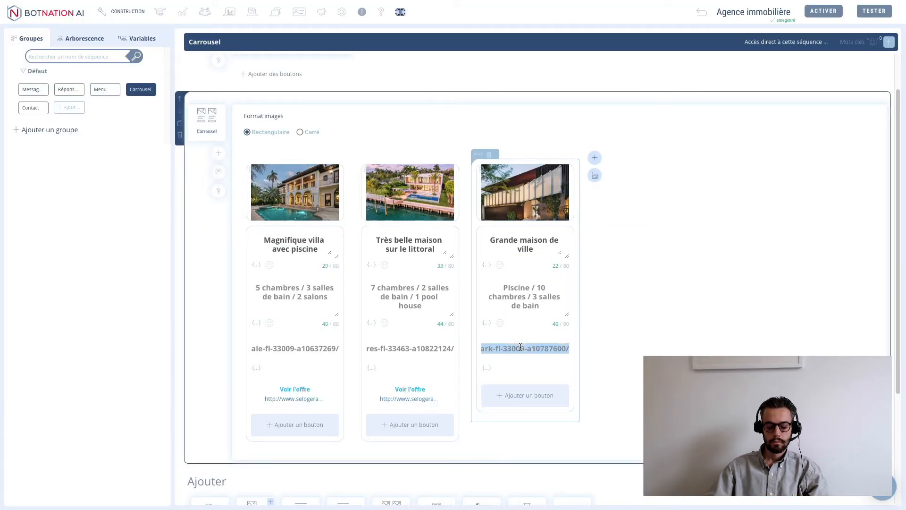
left_click(537, 394)
left_click(351, 172)
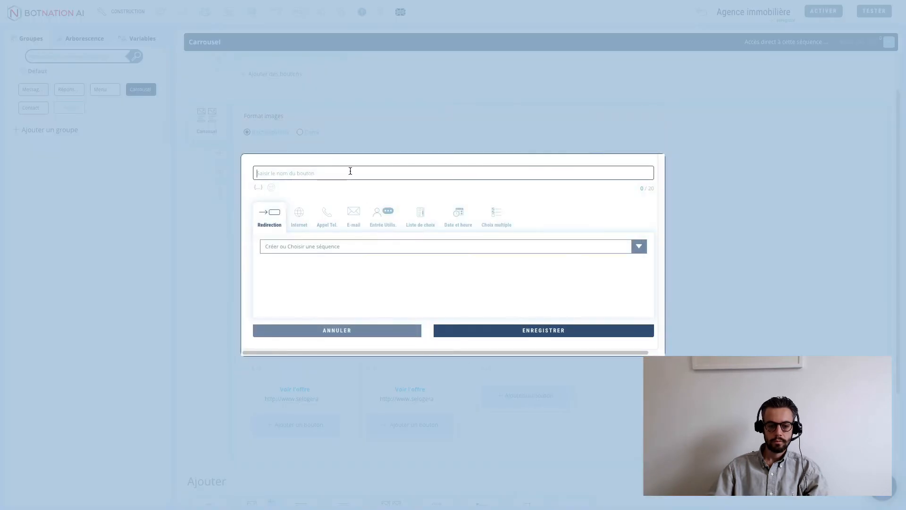
type("Voir")
type("l'offre")
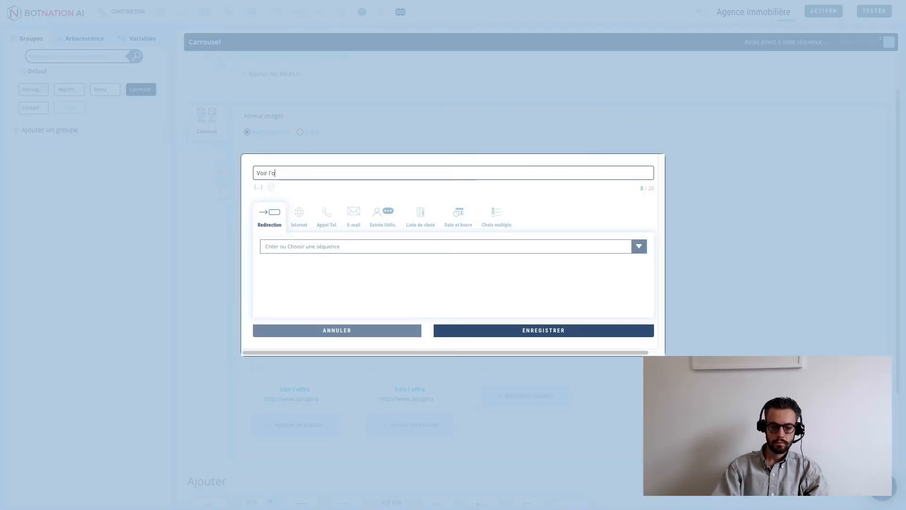
left_click(309, 220)
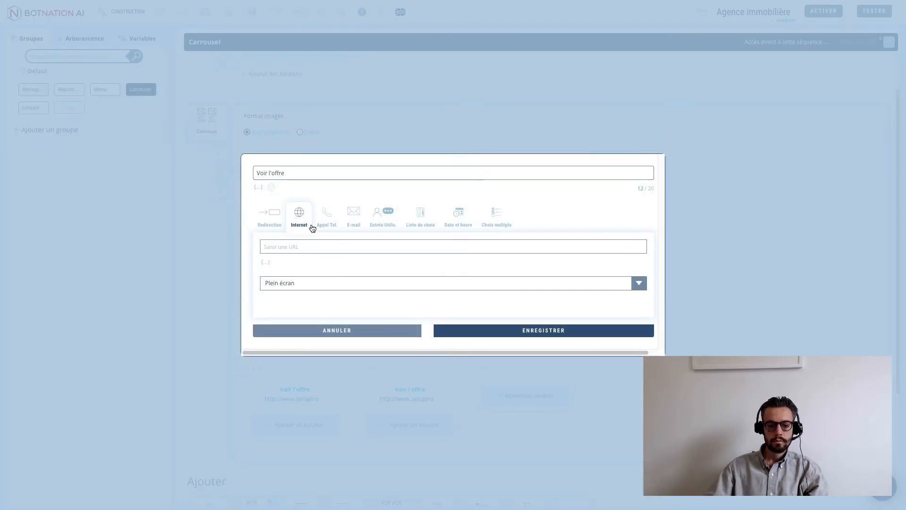
key("ctrl+v")
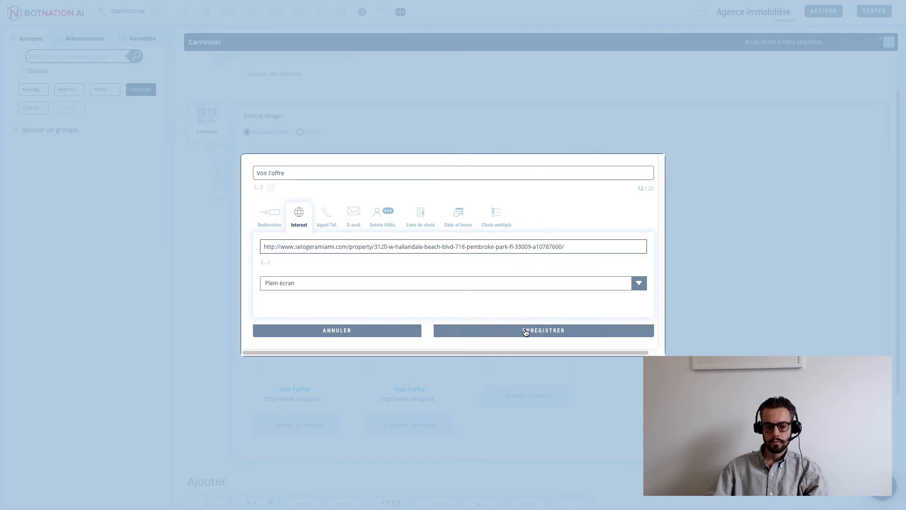
left_click(526, 330)
scroll(524, 291, "up", 2)
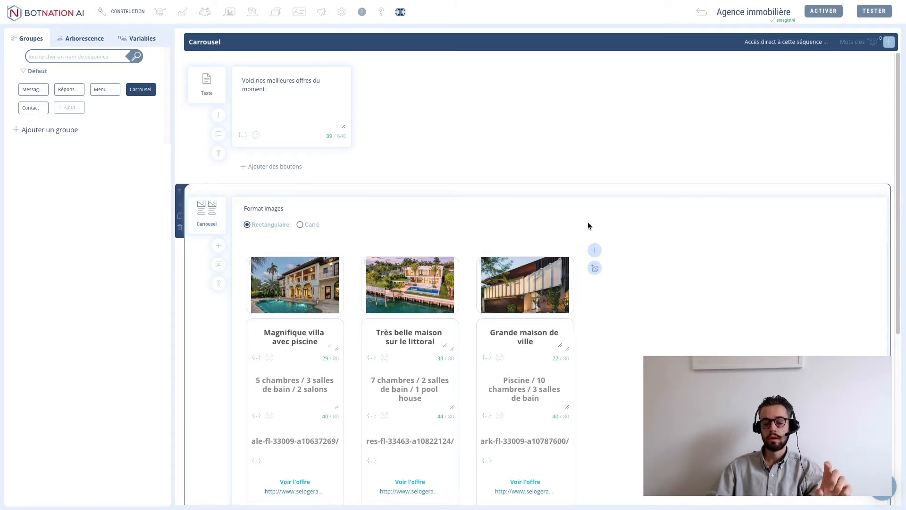
- Run the bot live on the sample website, greeting visitors with 'Découvrir les offres' and 'Vous contacter'
left_click(867, 13)
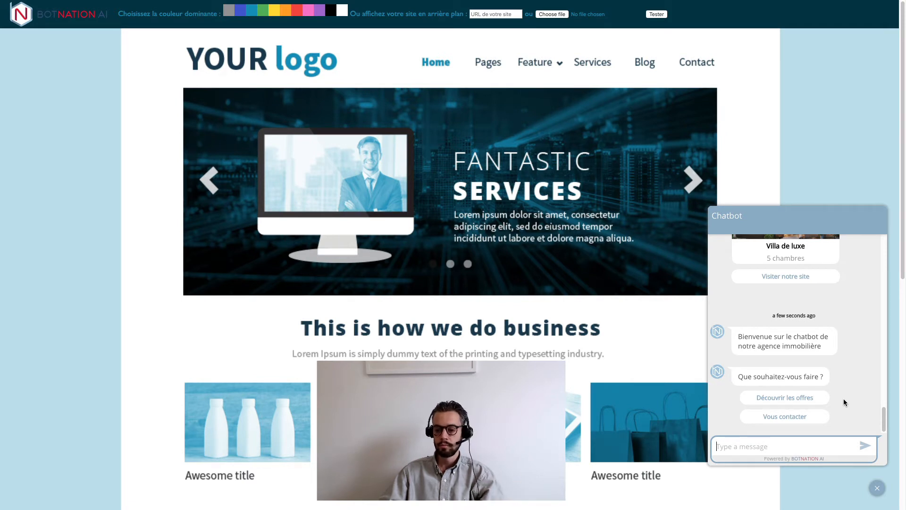
- In the test chat, choose 'Découvrir les offres' and open the villa's listing from its carousel card
scroll(840, 388, "down", 1)
left_click_drag(756, 346, 794, 345)
left_click(794, 345)
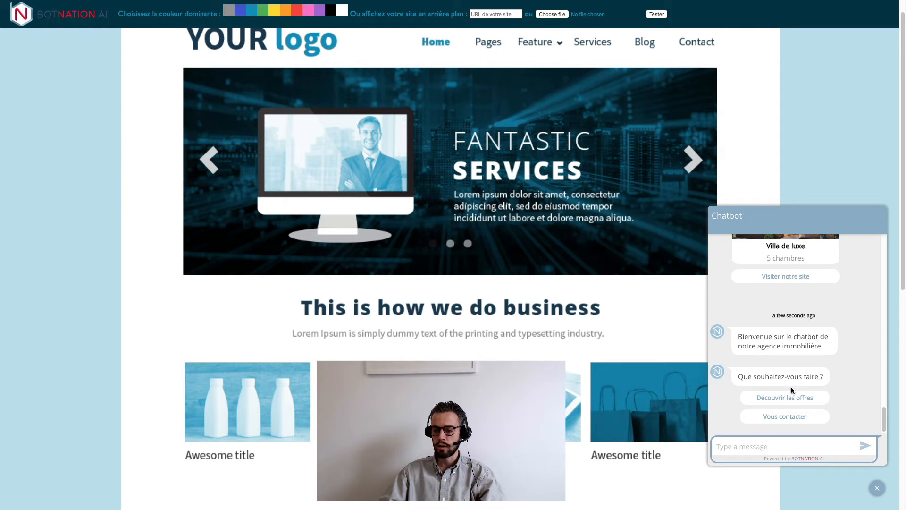
left_click(791, 400)
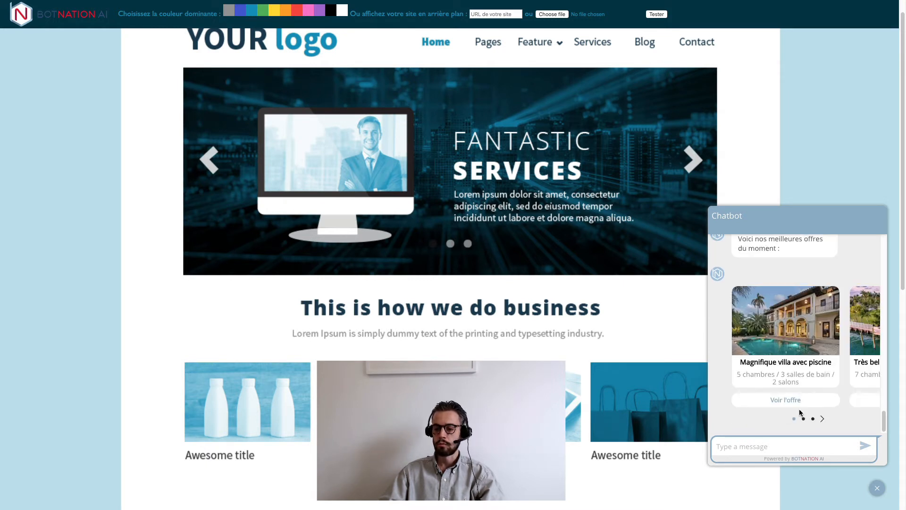
left_click(774, 323)
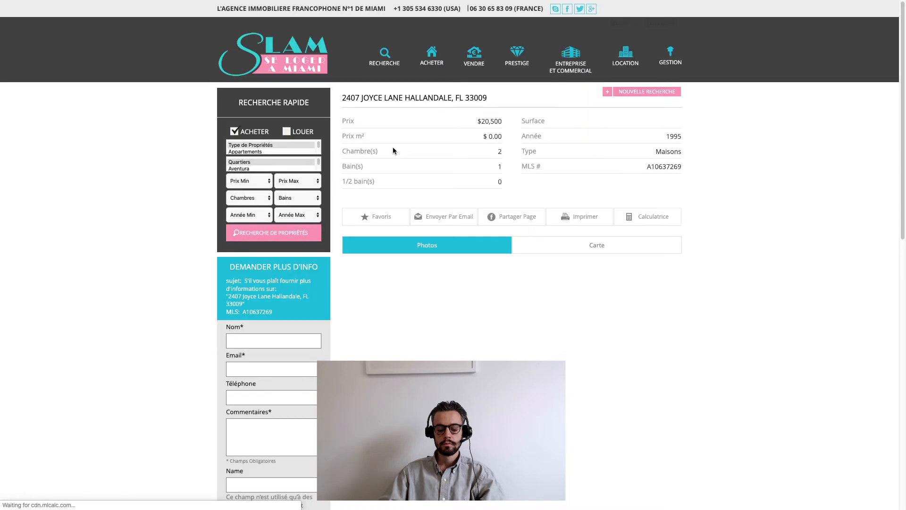
- Back on the test page, page through the carousel and open the Grande maison de ville offer
mouse_move(60, 3)
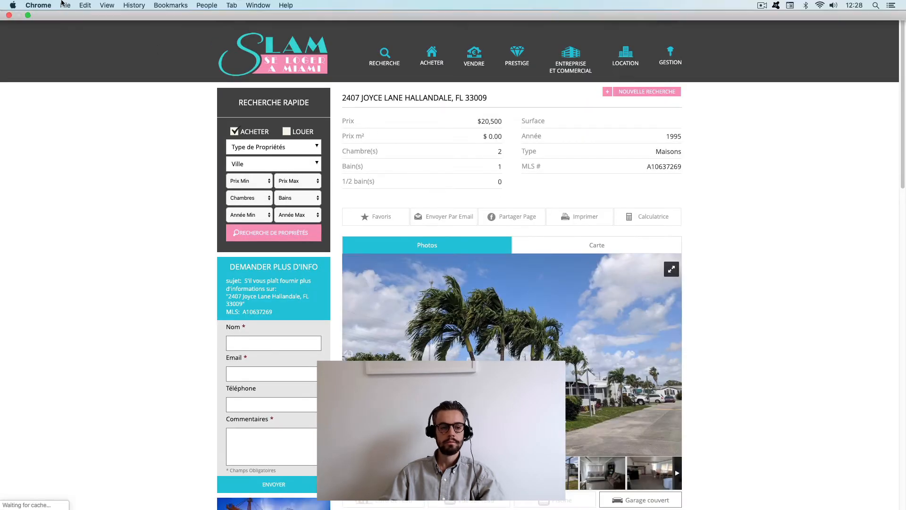
left_click(28, 16)
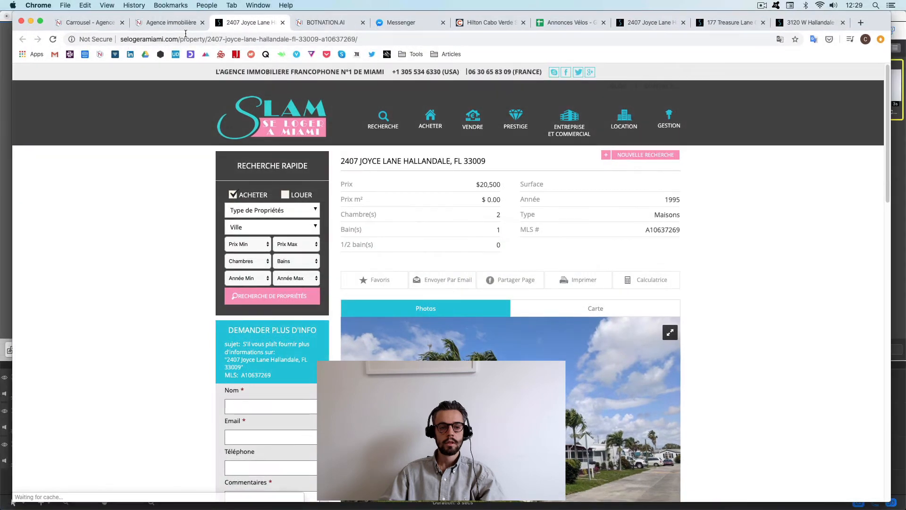
left_click(146, 24)
left_click(41, 21)
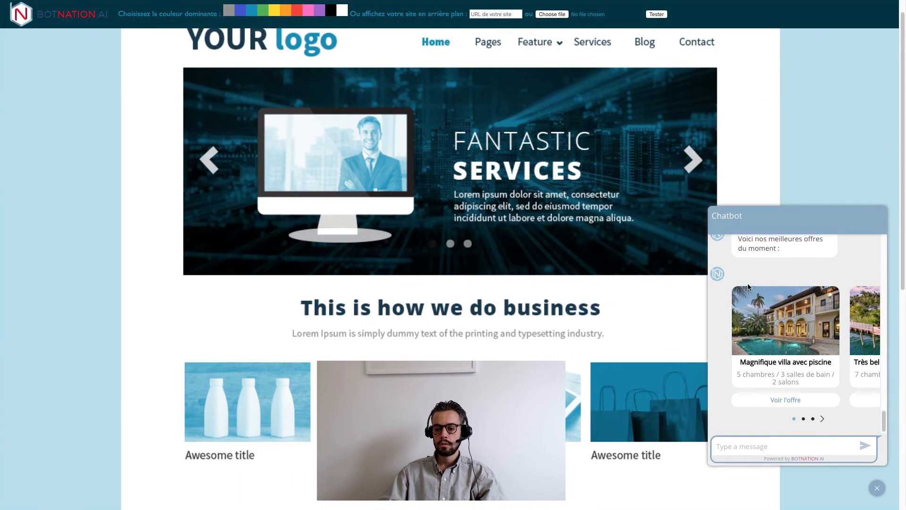
left_click(823, 418)
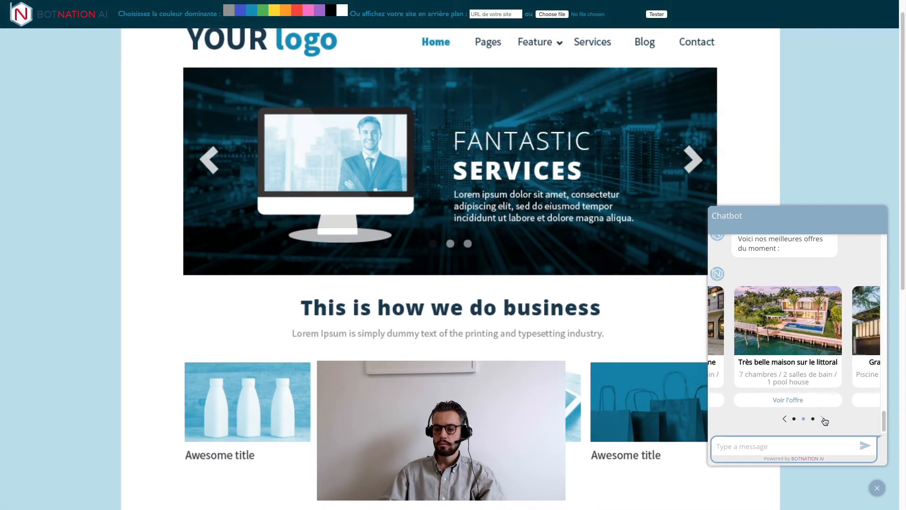
left_click(823, 418)
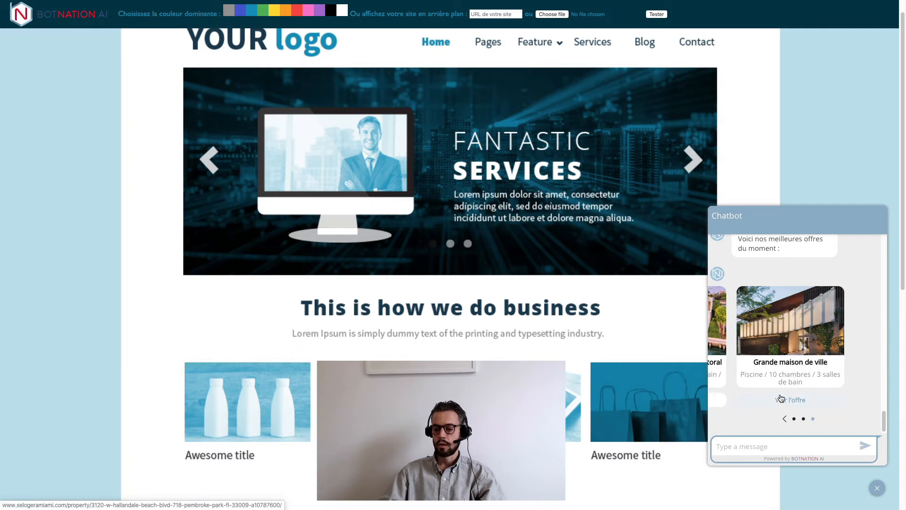
left_click(785, 418)
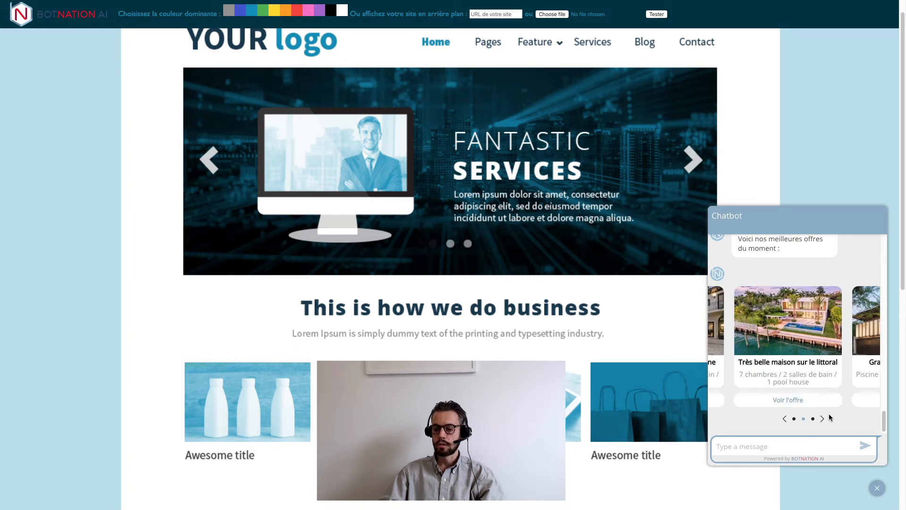
left_click(823, 420)
left_click(783, 400)
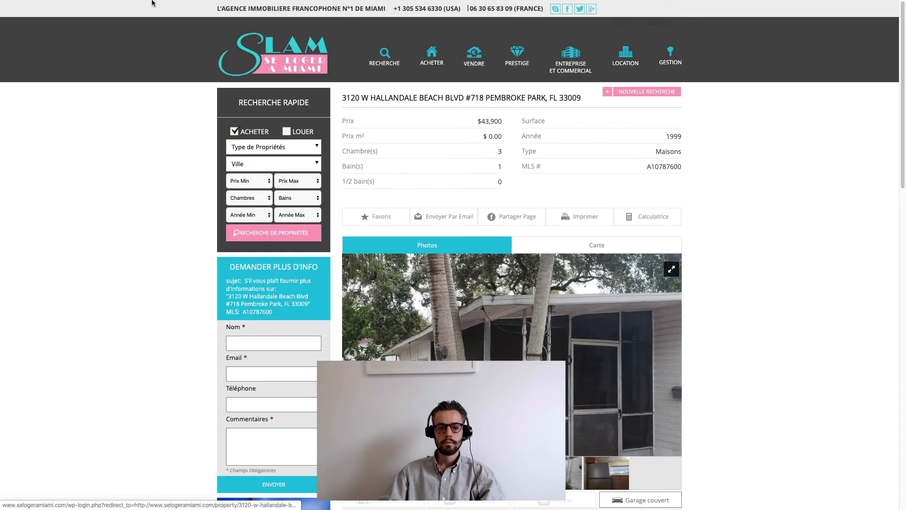
- Return from the listing page to the Carrousel sequence editor
mouse_move(155, 0)
left_click(28, 18)
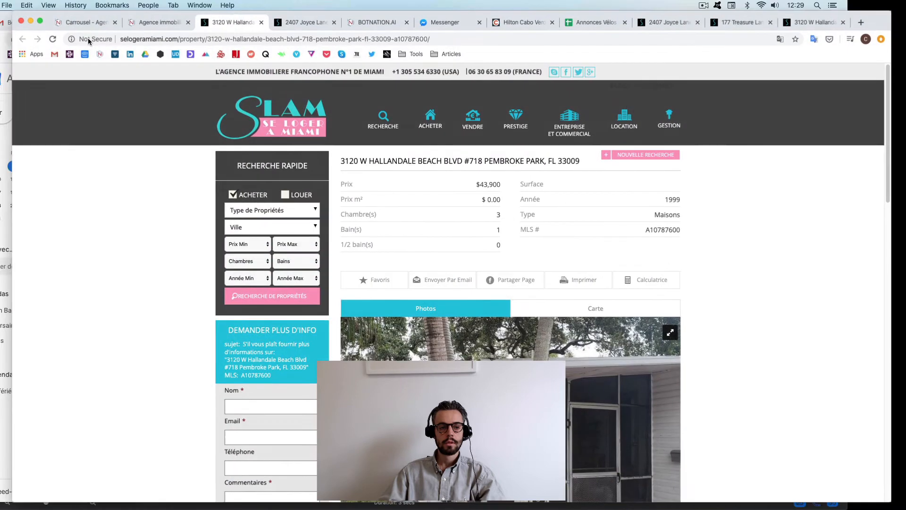
left_click(157, 22)
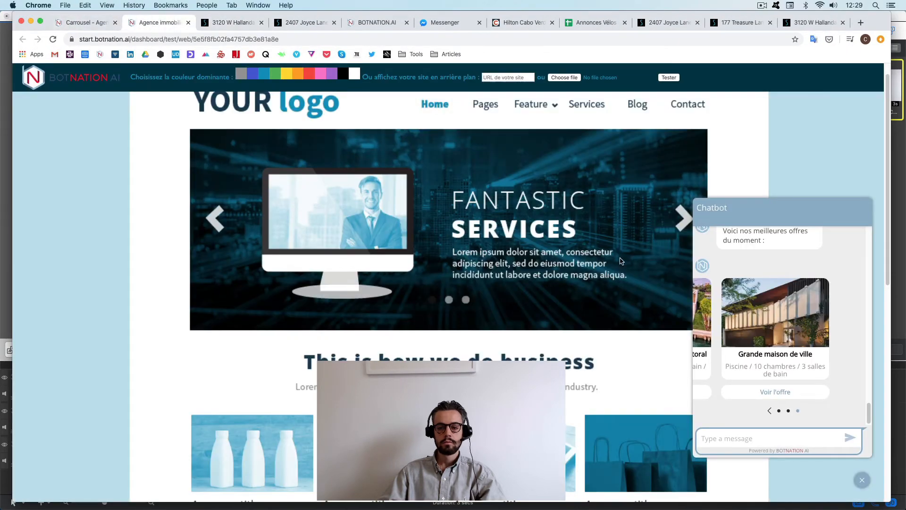
left_click(71, 26)
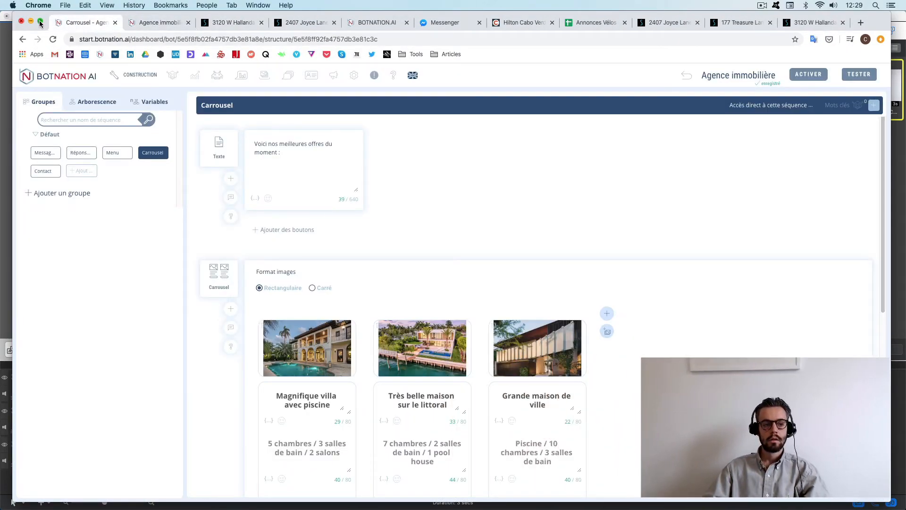
- Use the BOTNATION AI logo to go back to the bots dashboard, then exit full screen
left_click(40, 22)
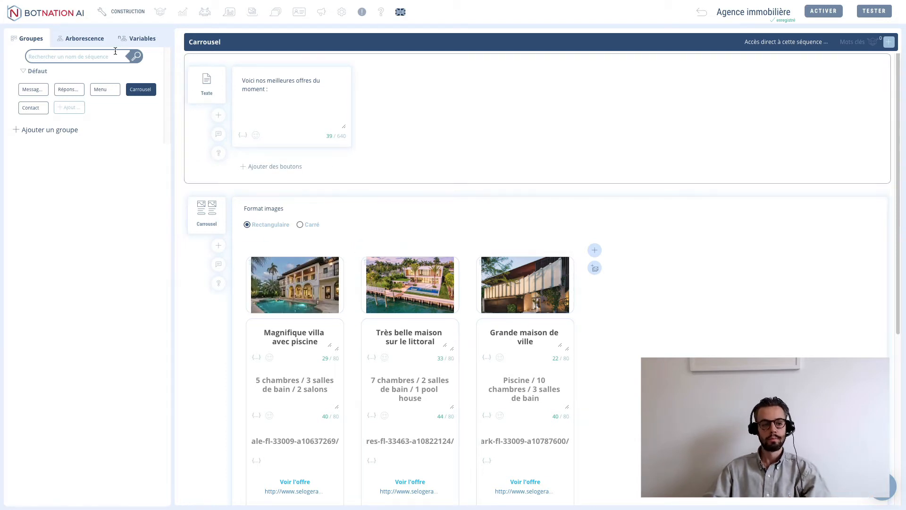
left_click(55, 15)
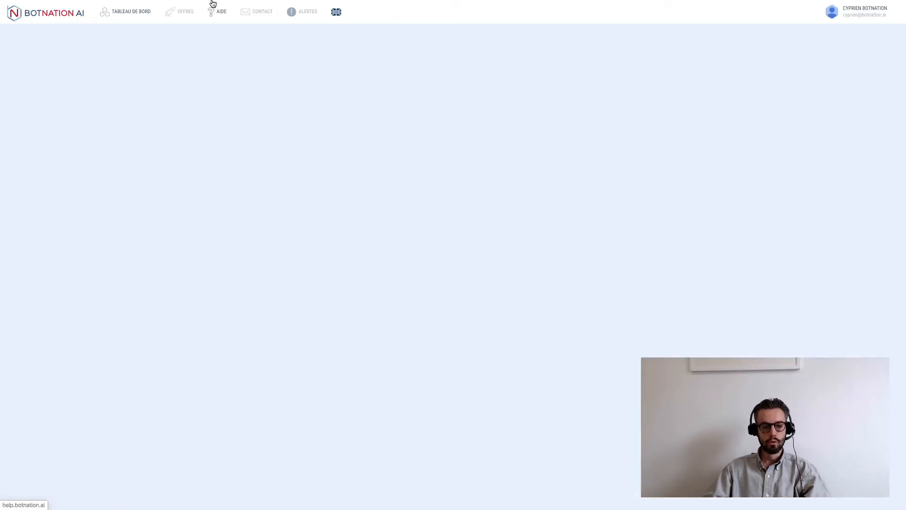
mouse_move(152, 1)
left_click(28, 15)
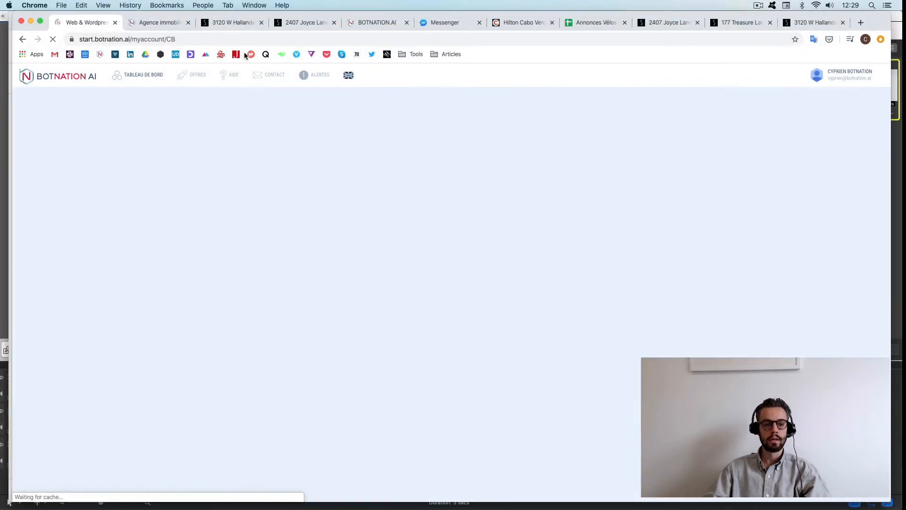
- Review the Annonces Vélos Type, Modèle and Prix columns: Vélo, Voiture, Moto entries and their prices
left_click_drag(589, 24, 141, 22)
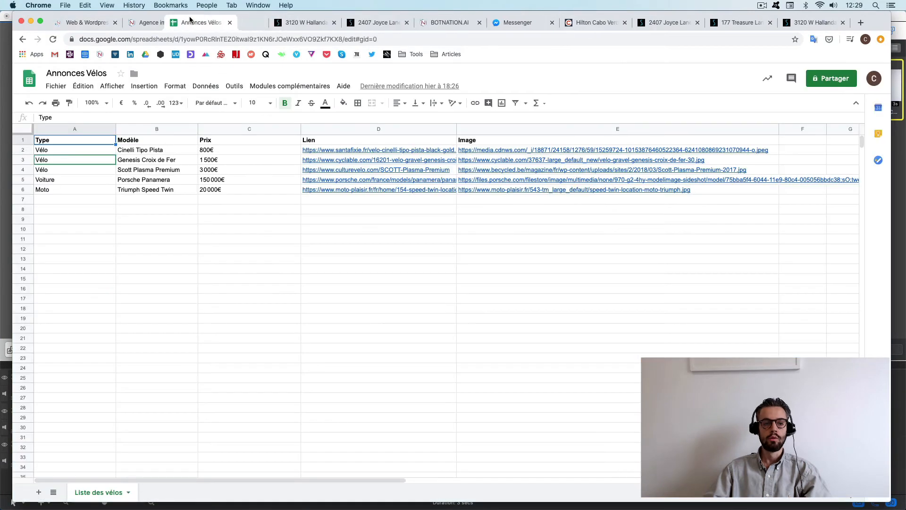
left_click(40, 21)
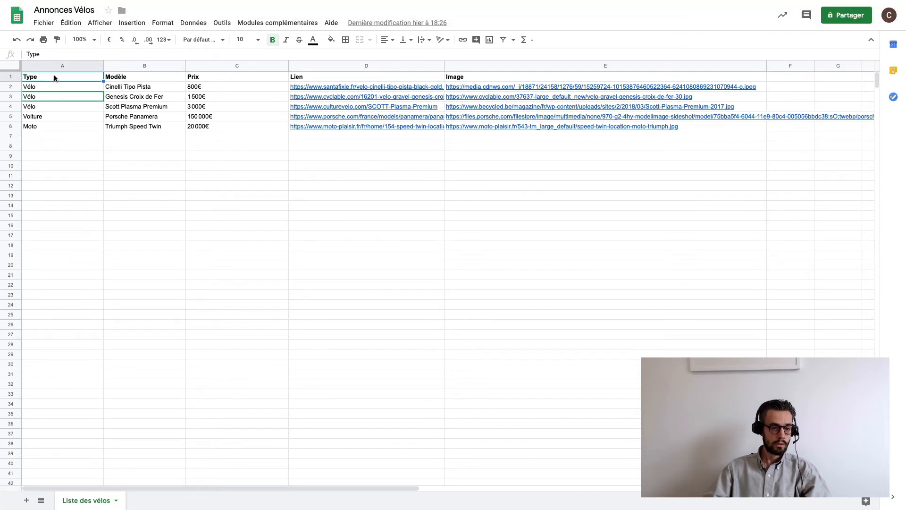
left_click_drag(52, 88, 48, 123)
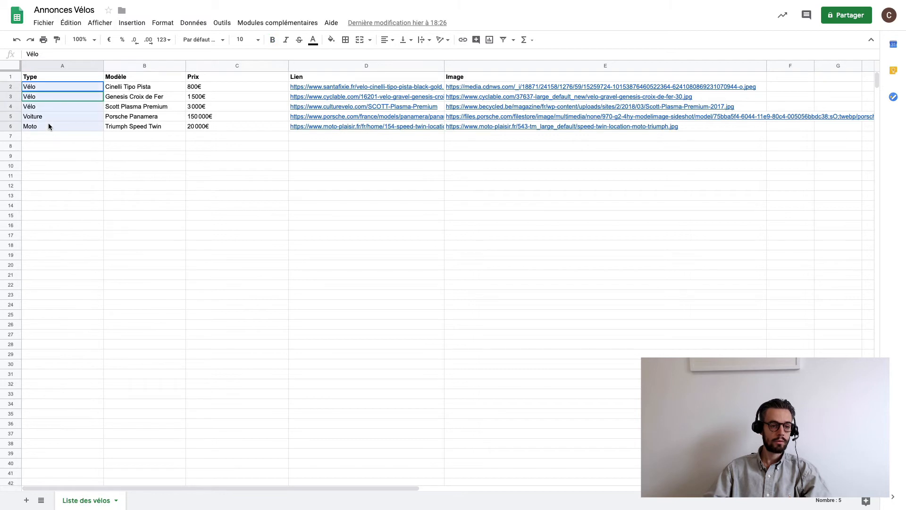
left_click(48, 123)
left_click_drag(46, 88, 44, 107)
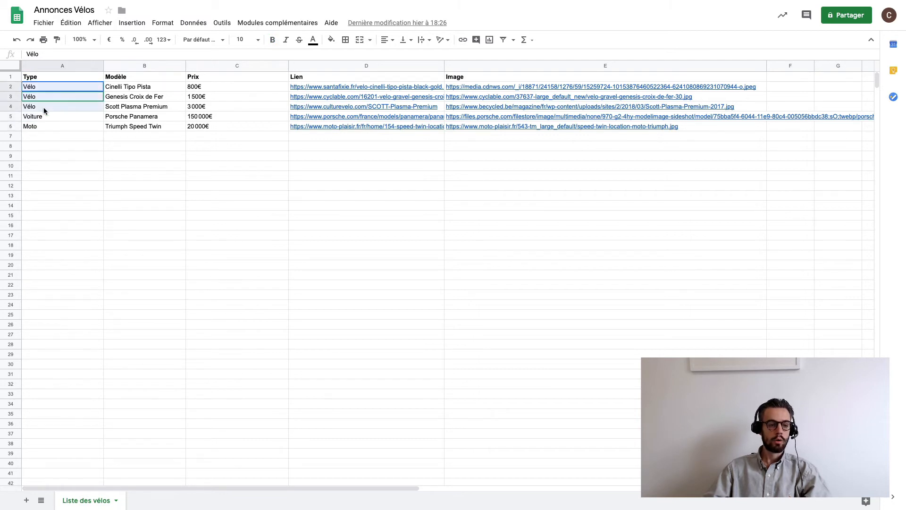
left_click(44, 117)
left_click(40, 126)
left_click(136, 96)
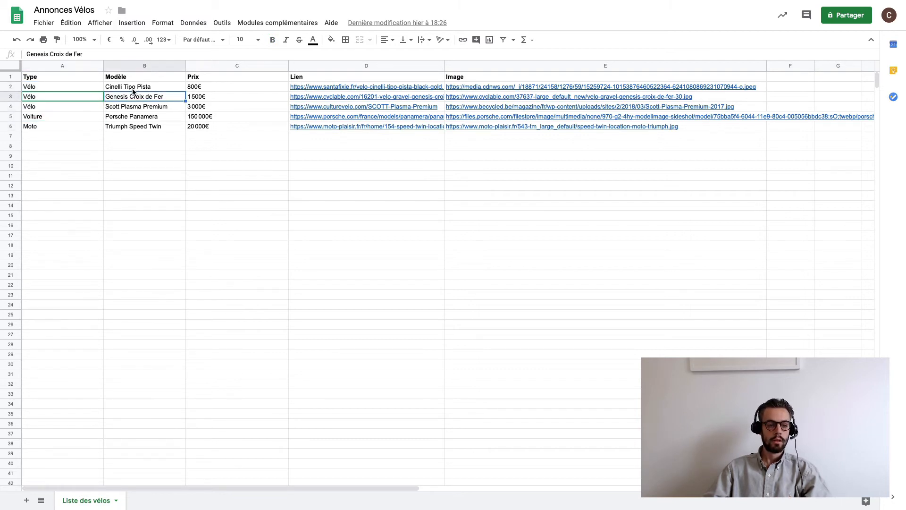
left_click(127, 78)
left_click(198, 78)
left_click_drag(227, 92, 220, 120)
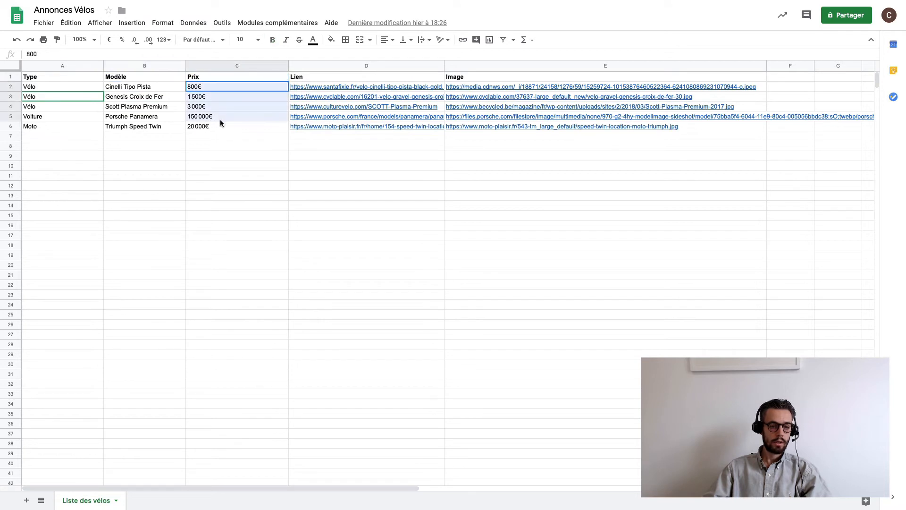
left_click(224, 126)
- Review the Lien and Image columns and open the Cinelli Tipo Pista image from E2
left_click_drag(310, 75, 310, 128)
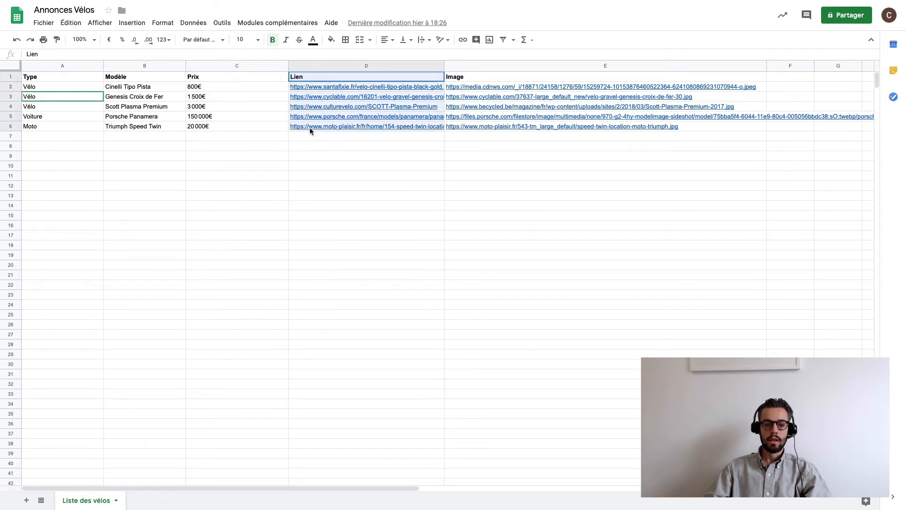
left_click(461, 175)
left_click(461, 78)
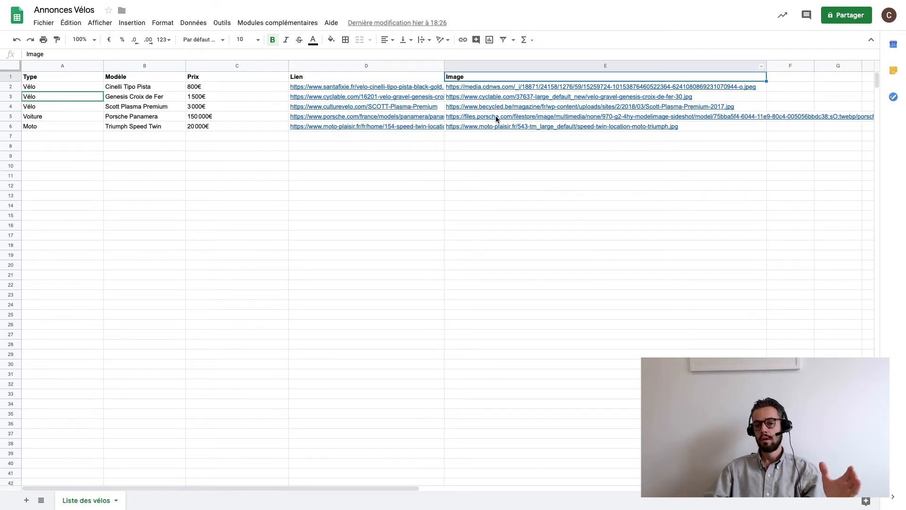
left_click(498, 86)
left_click(495, 99)
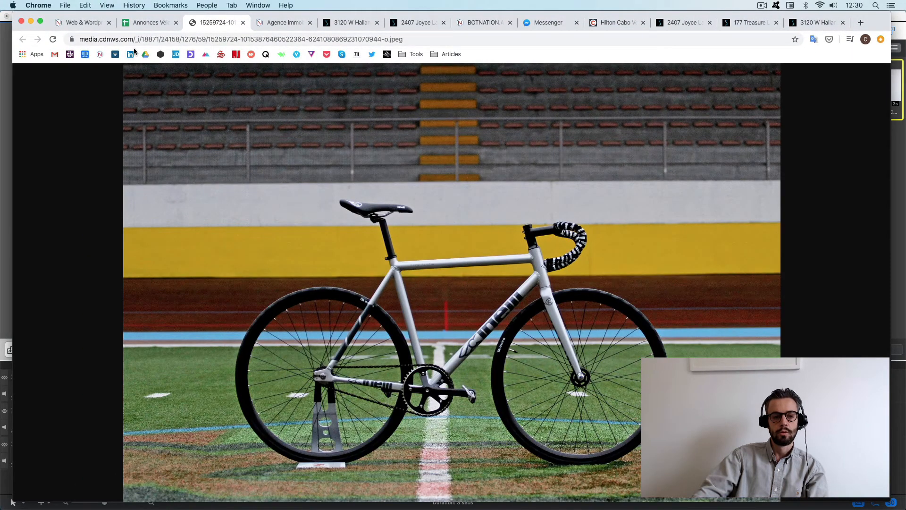
- Back in the sheet, highlight the types and models of rows 2–5, then return to the Botnation dashboard
left_click(180, 24)
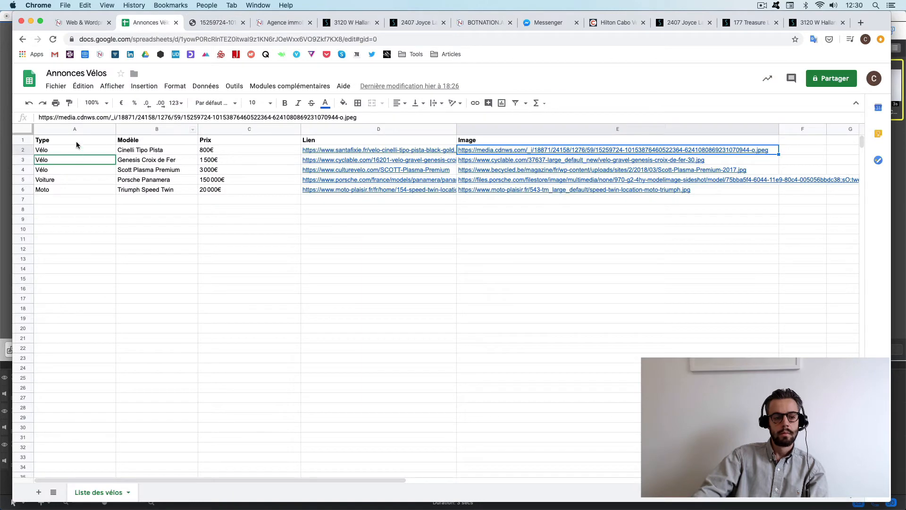
left_click_drag(76, 144, 190, 180)
left_click(190, 180)
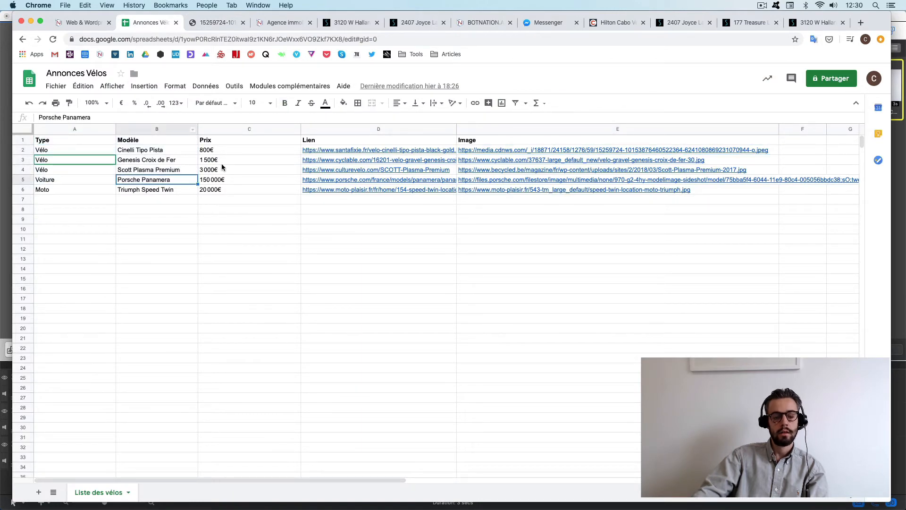
left_click(54, 25)
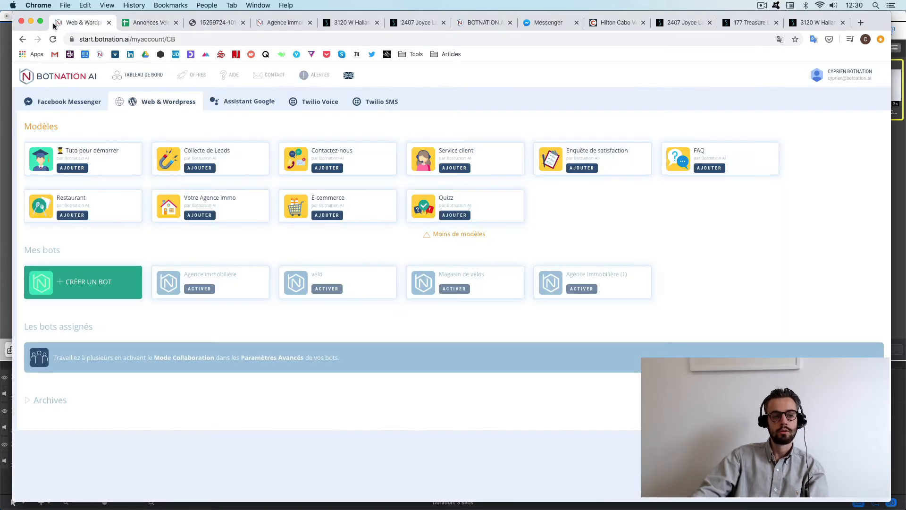
- From the dashboard, use Créer un bot to create 'Magasin de vélos / voitures / motos'
left_click(41, 22)
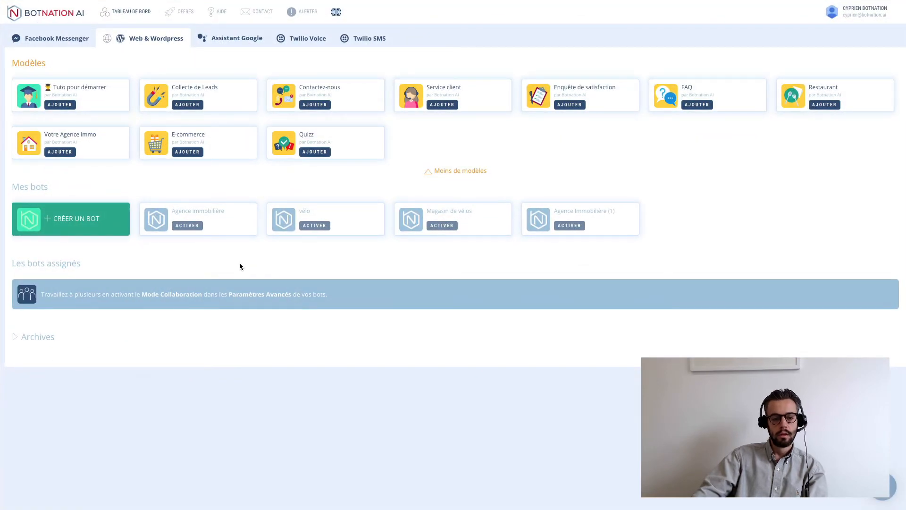
left_click(72, 221)
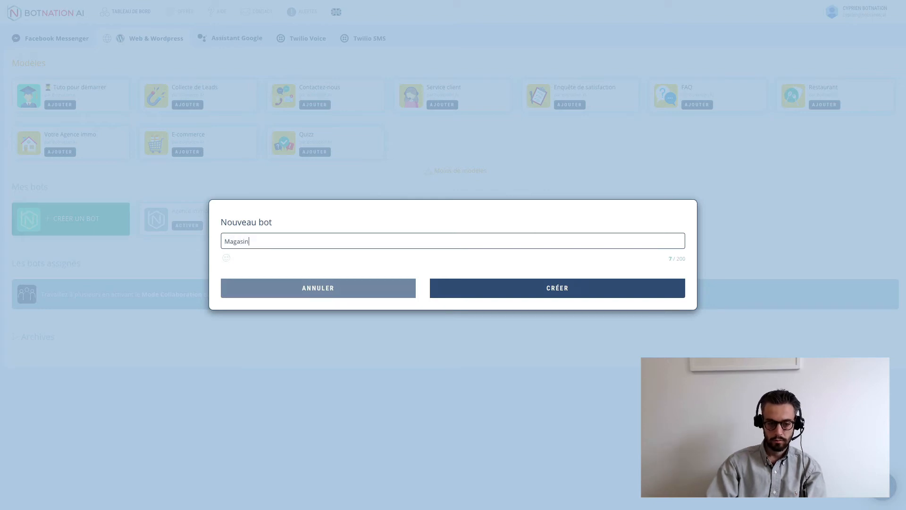
type("Magasin de vélos ")
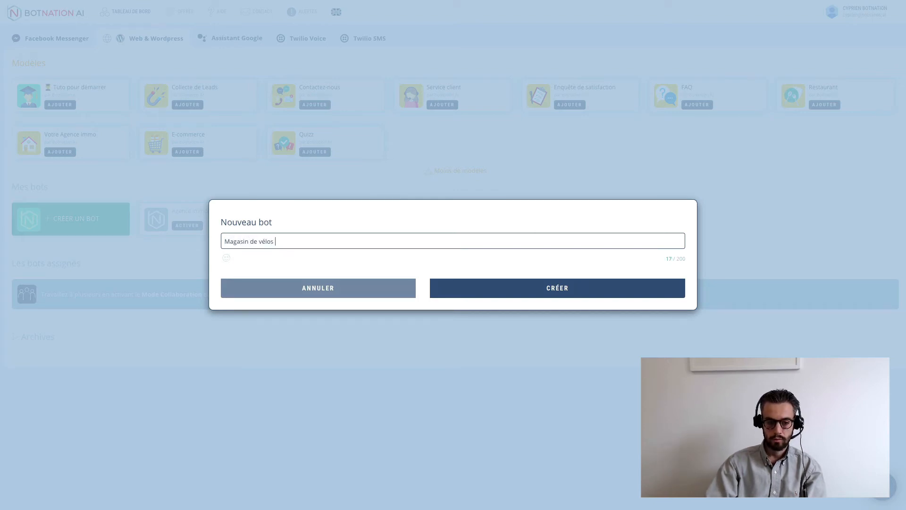
type("/ voitu")
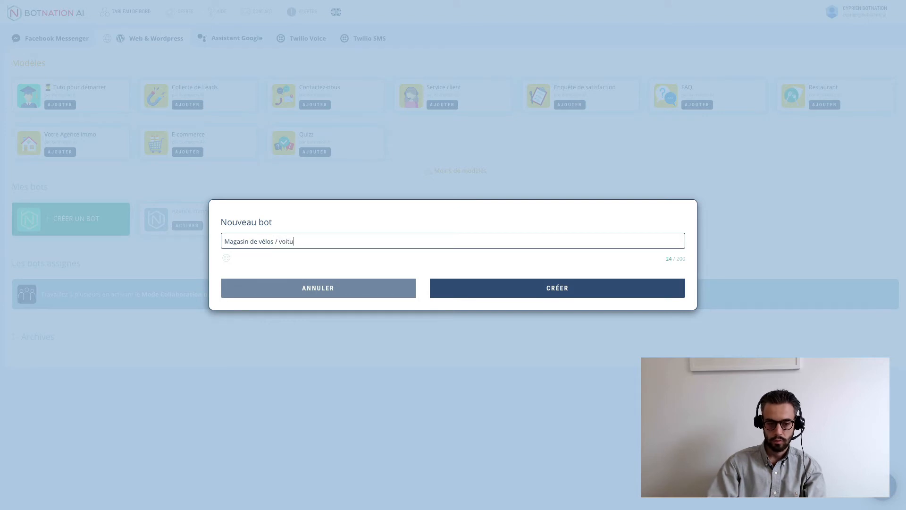
type("res / motos")
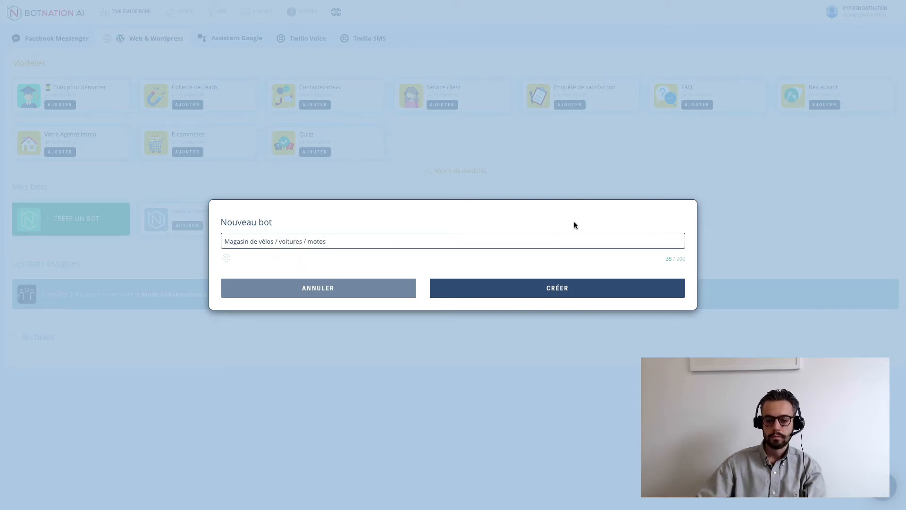
left_click(560, 289)
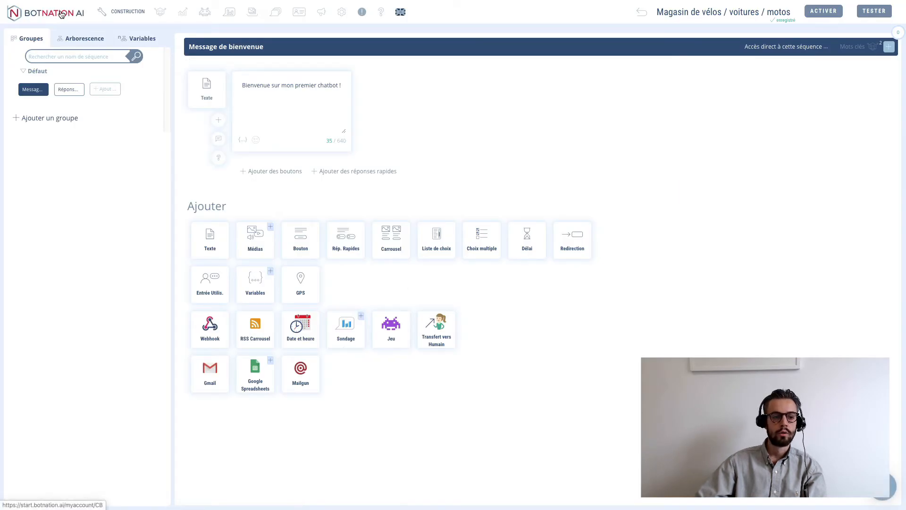
- Return to the dashboard and browse the Facebook Messenger and Web & Wordpress bot sections
left_click(61, 14)
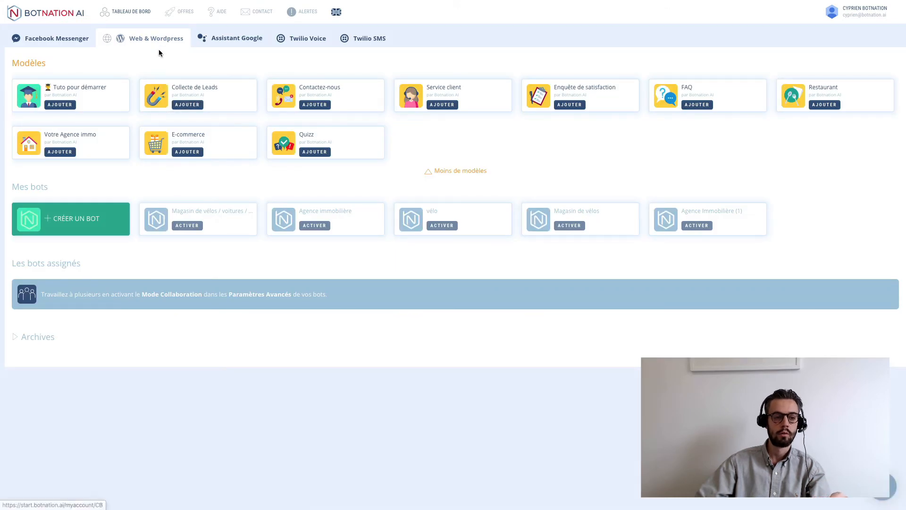
left_click(64, 39)
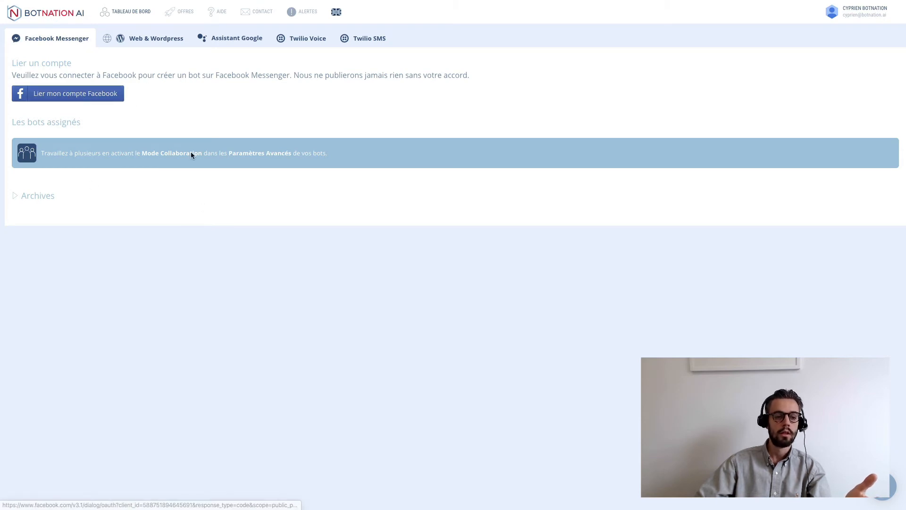
left_click(146, 38)
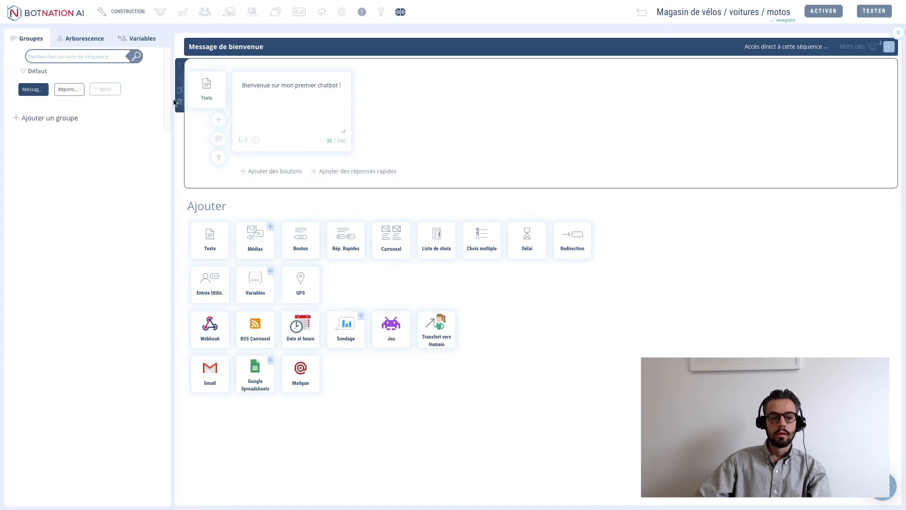
- Change the end of the welcome text to read 'le chatbot de mon magasin'
left_click(64, 90)
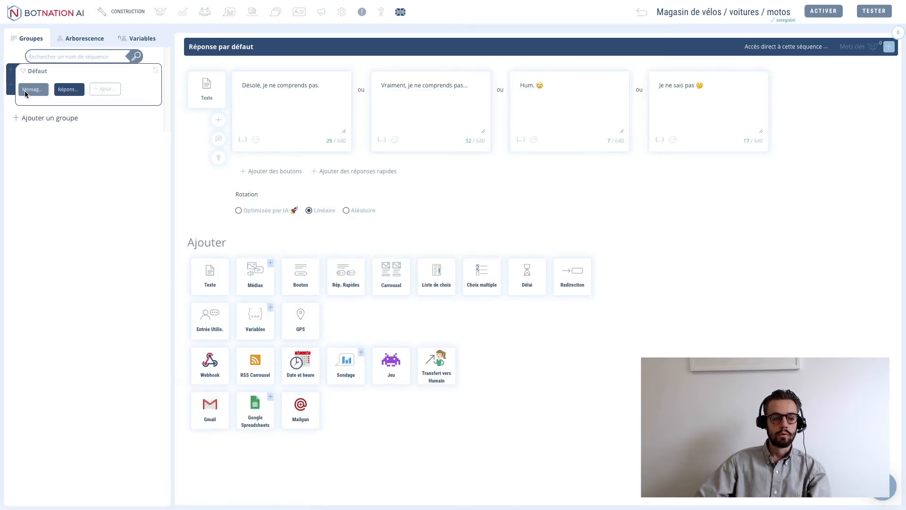
left_click(26, 91)
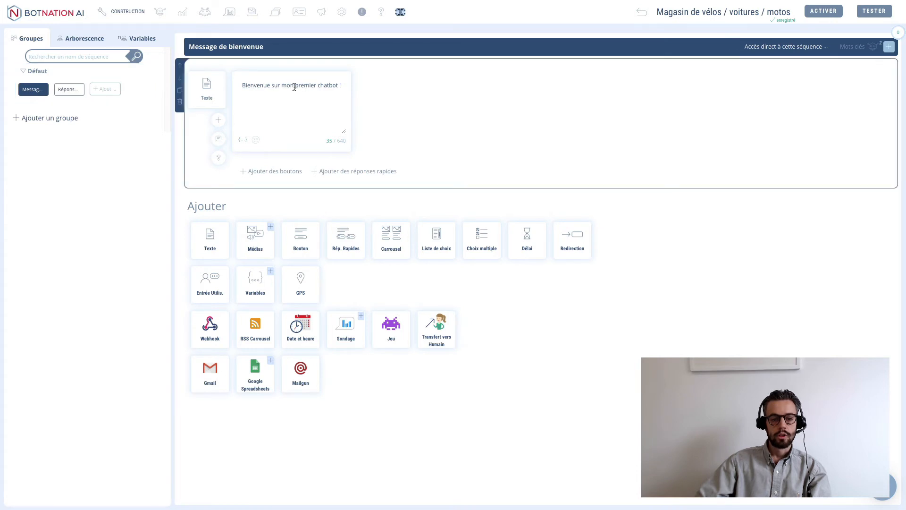
left_click_drag(290, 86, 364, 85)
type("le chat")
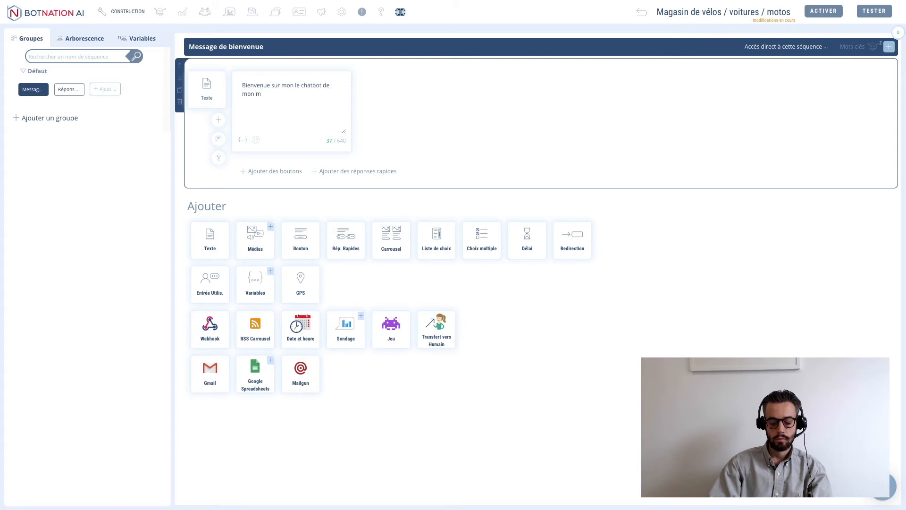
type("n")
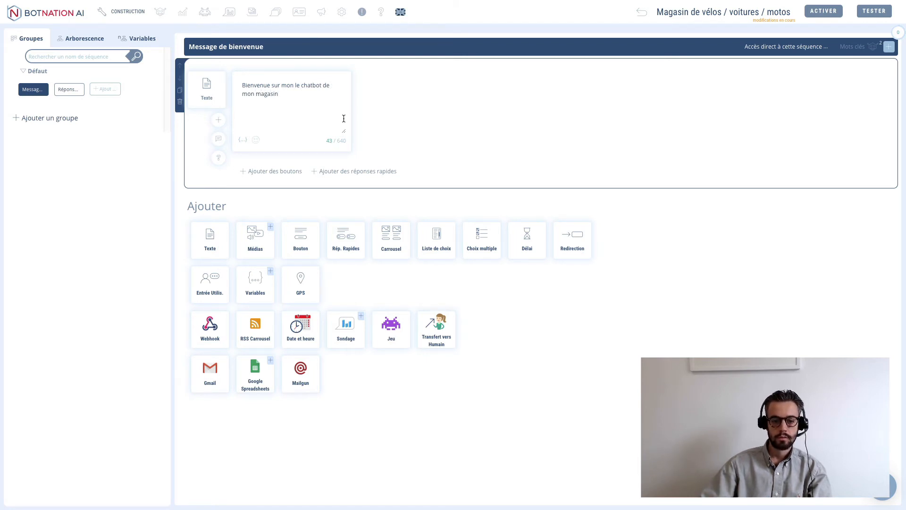
- Add a redirection from the welcome message to a newly created Menu sequence, and open Menu
left_click(572, 239)
left_click(272, 206)
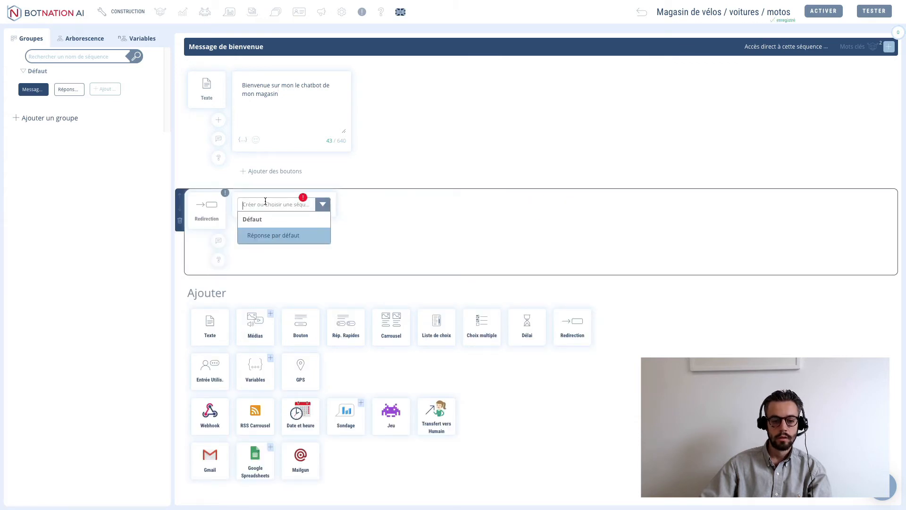
type("Menu")
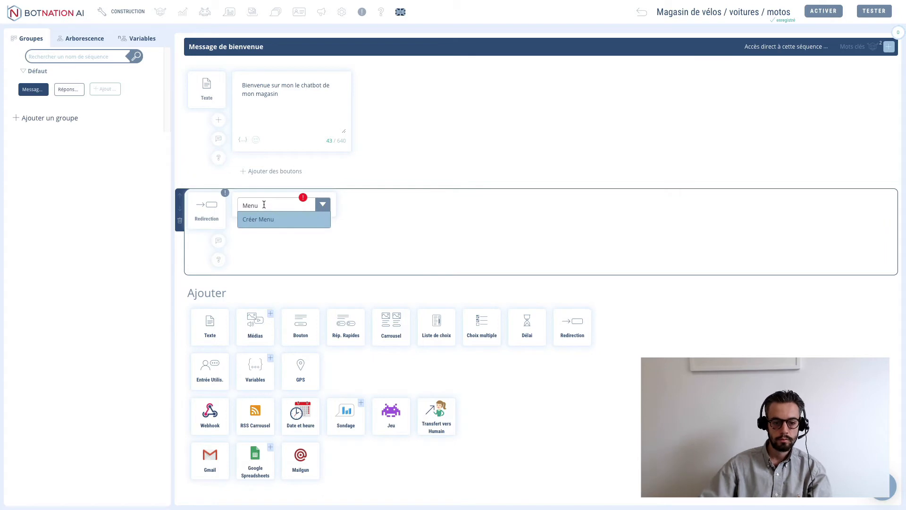
left_click(264, 220)
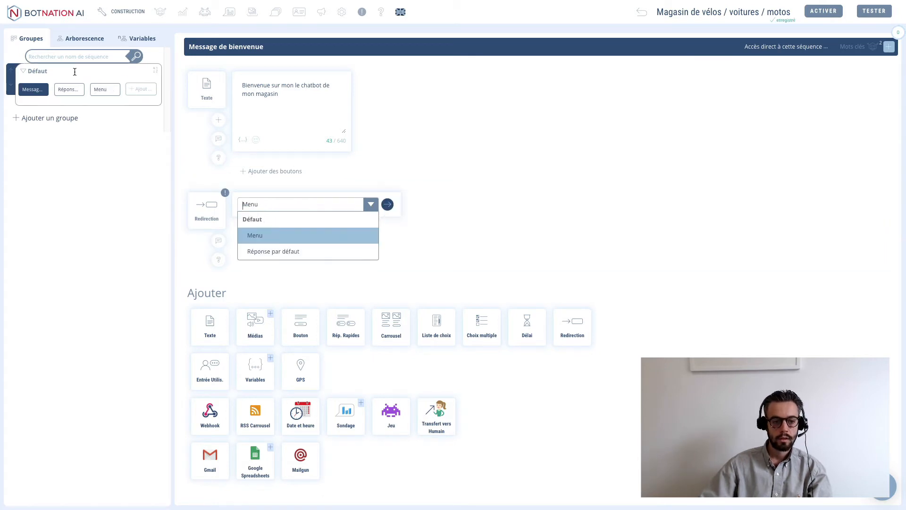
left_click(105, 90)
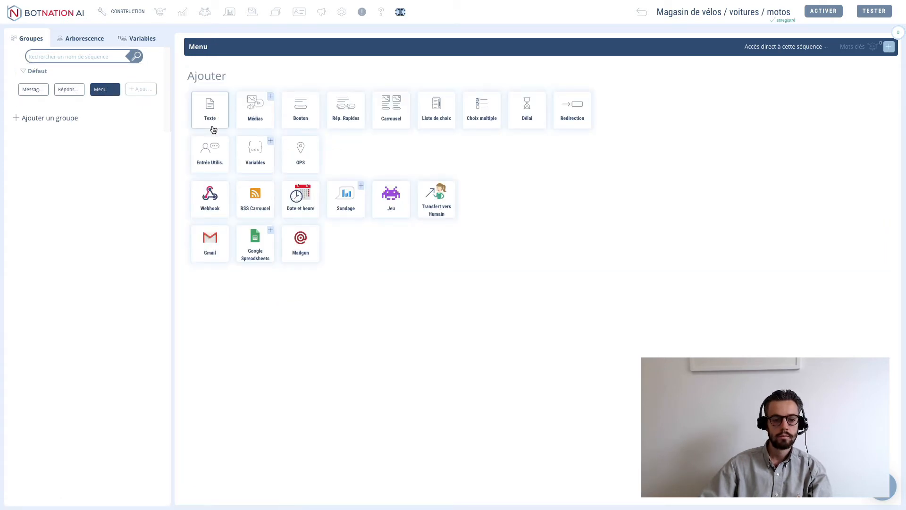
- In Menu, replace the text block with a quick-replies question 'Quel article vous intéresse ?' and start its first answer
left_click(211, 111)
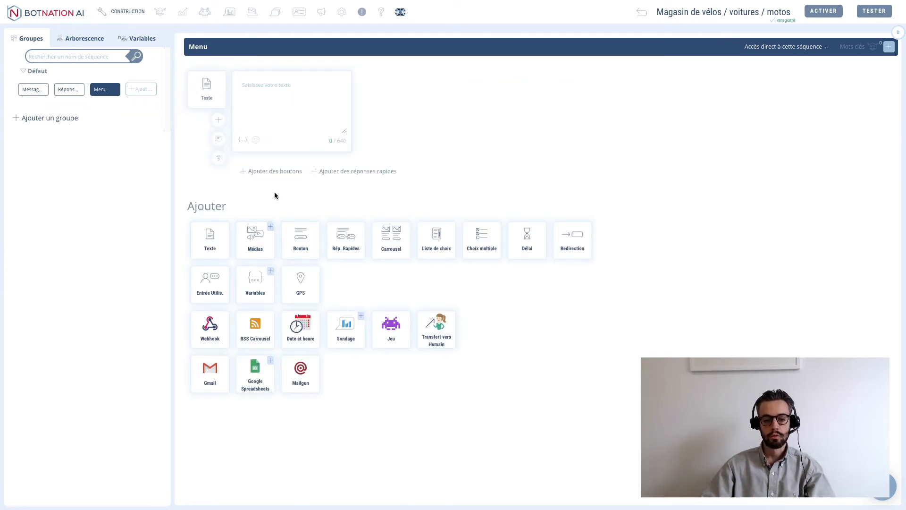
left_click(182, 103)
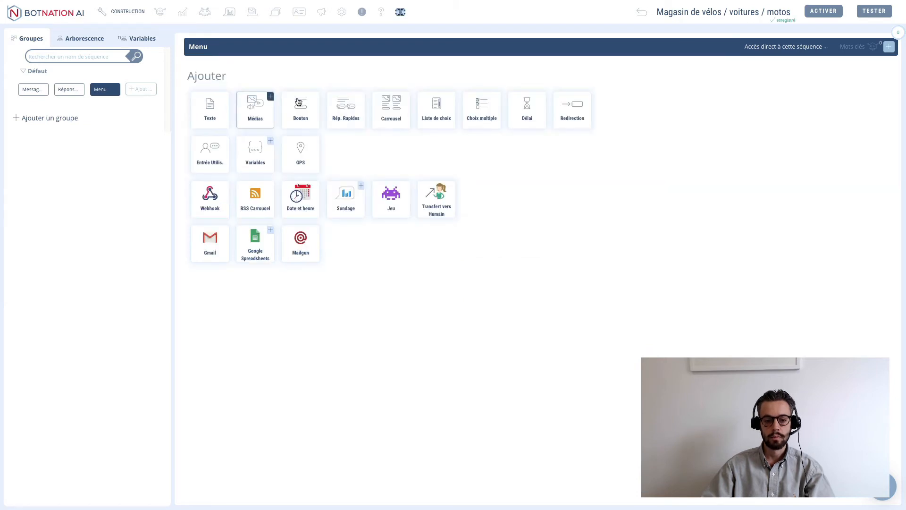
left_click(358, 123)
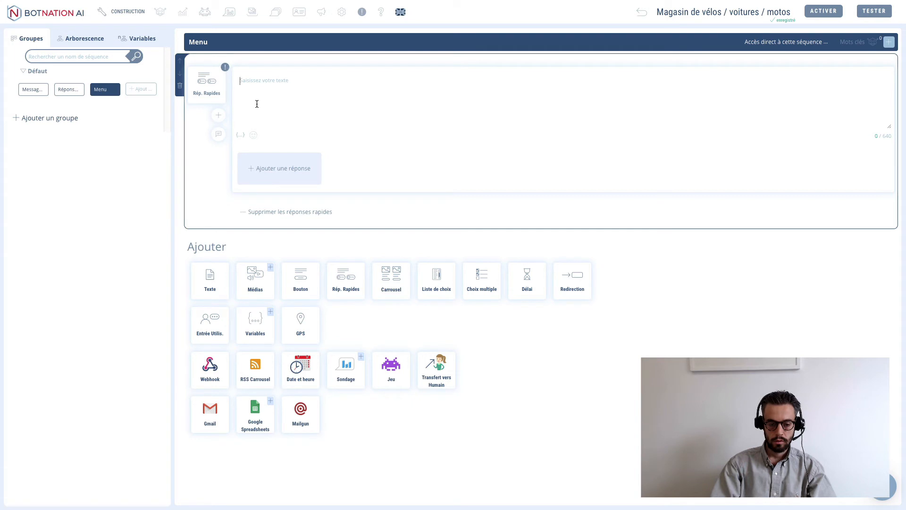
type("Quel article vous intéresse")
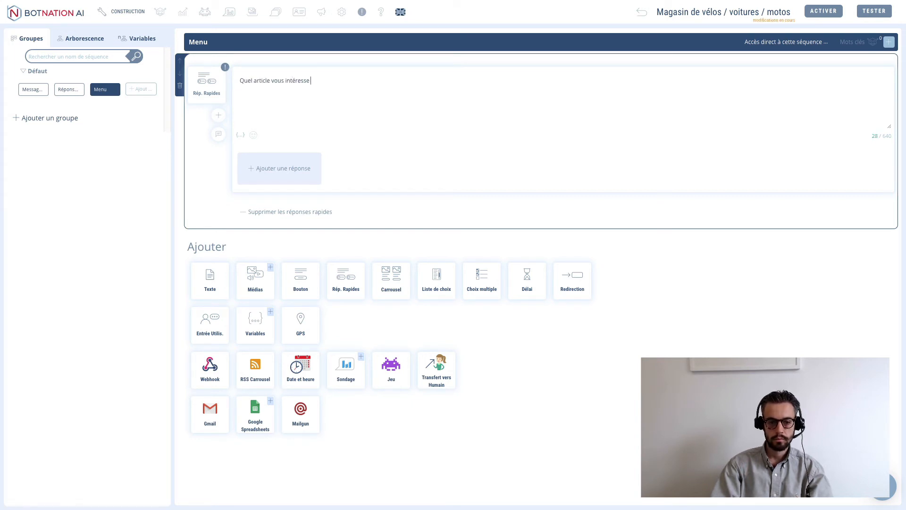
type("?")
left_click(264, 178)
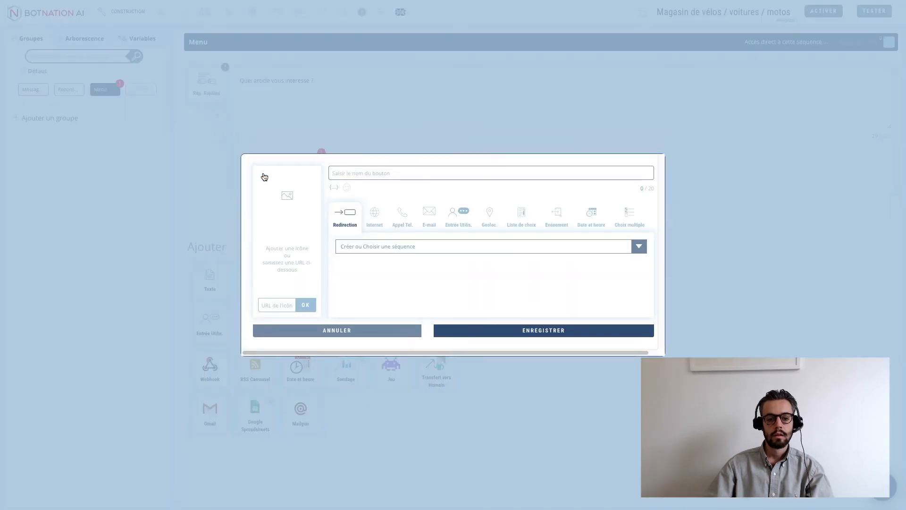
- Name the quick reply Moto and have it store the user's choice in a new TYPE variable
left_click(363, 171)
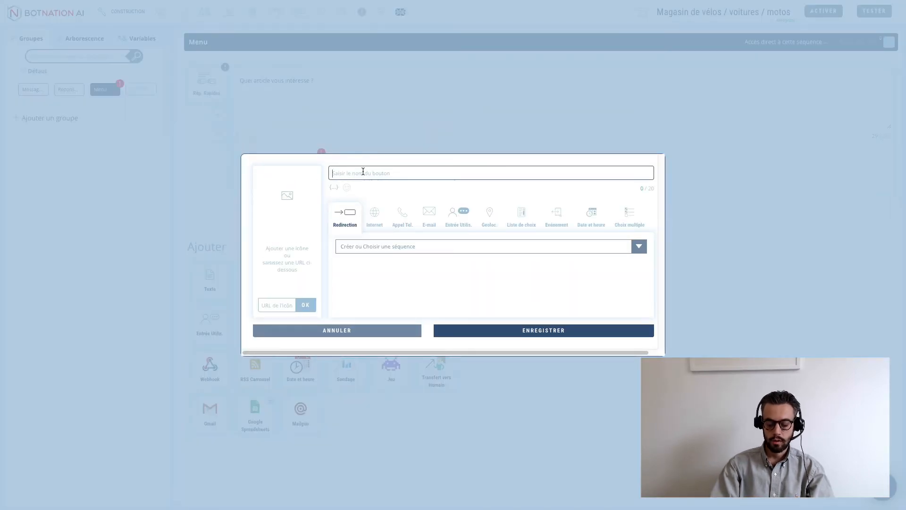
type("Moto")
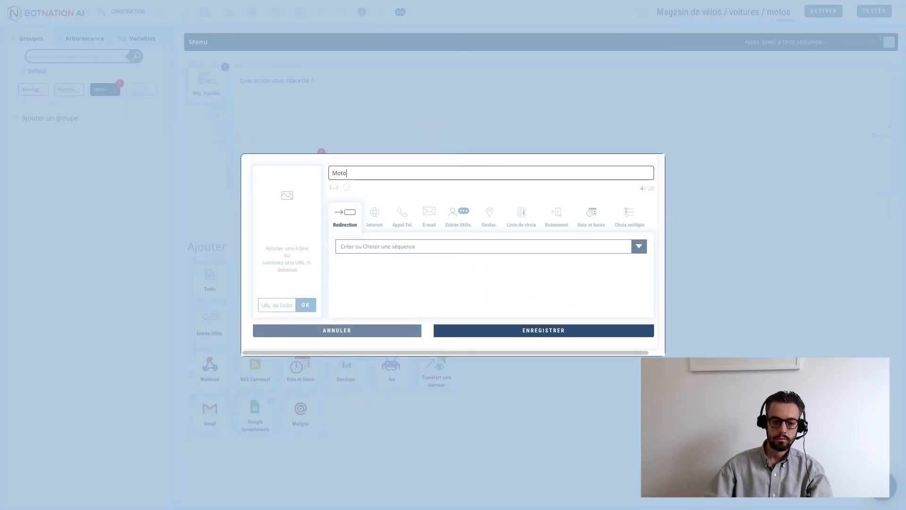
left_click(365, 245)
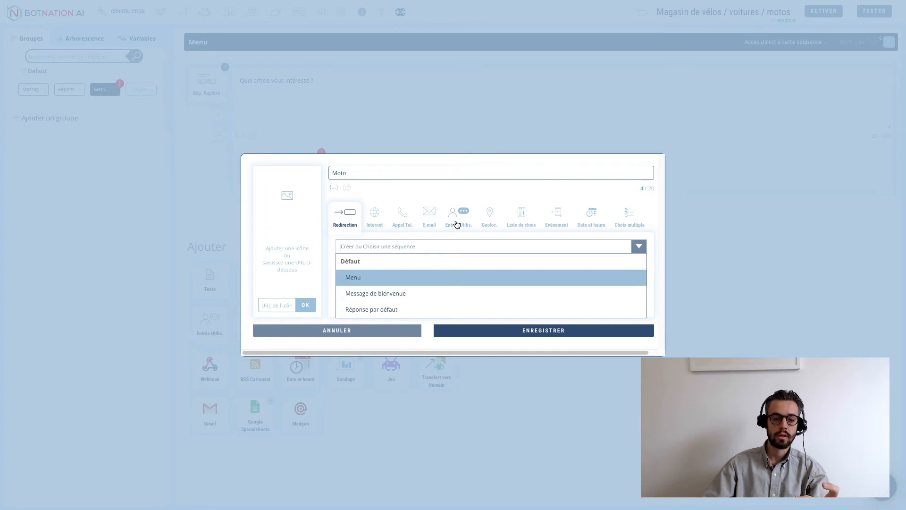
left_click(457, 224)
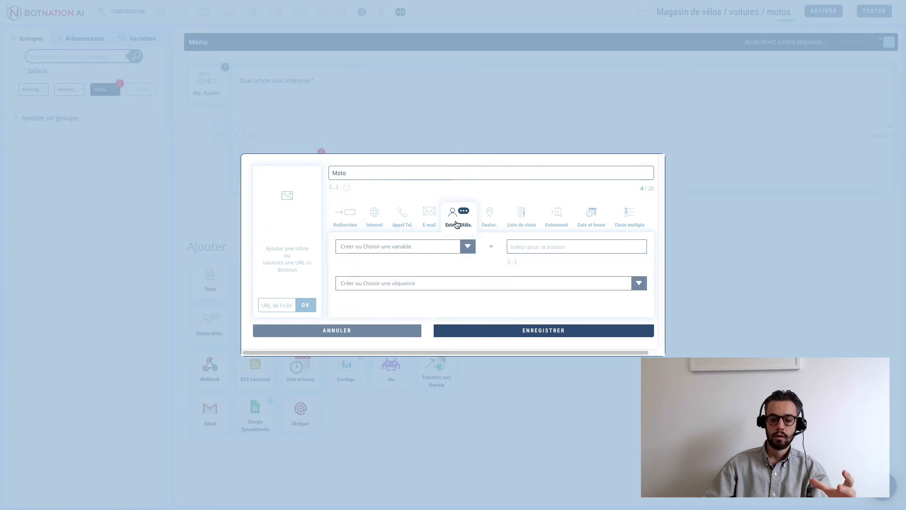
left_click(401, 247)
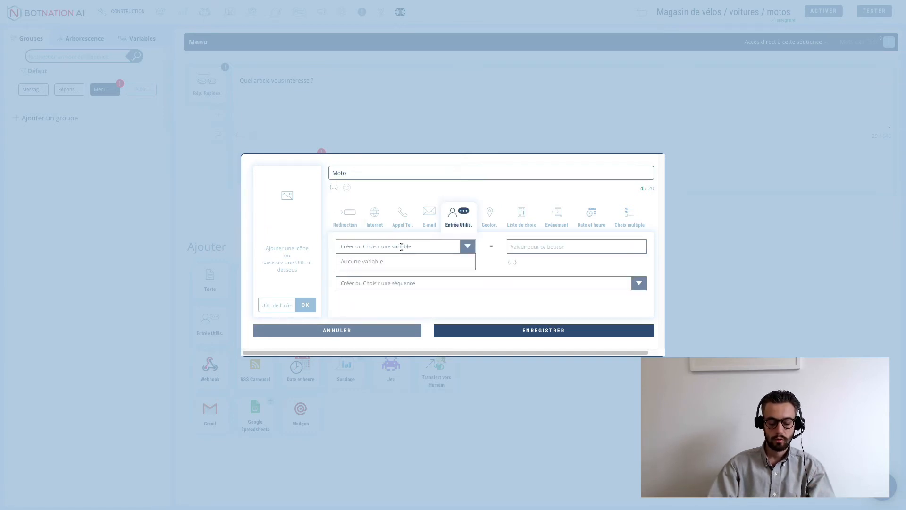
type("TYP")
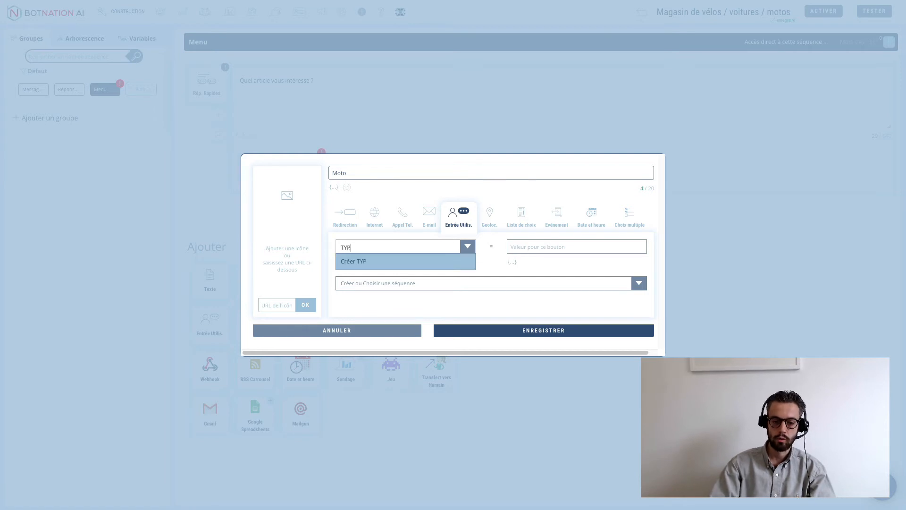
type("E")
left_click(347, 262)
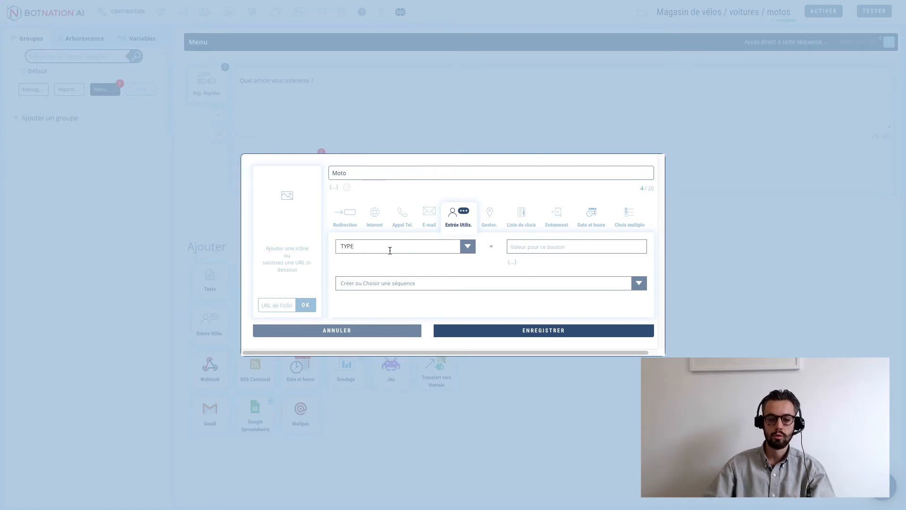
left_click(538, 249)
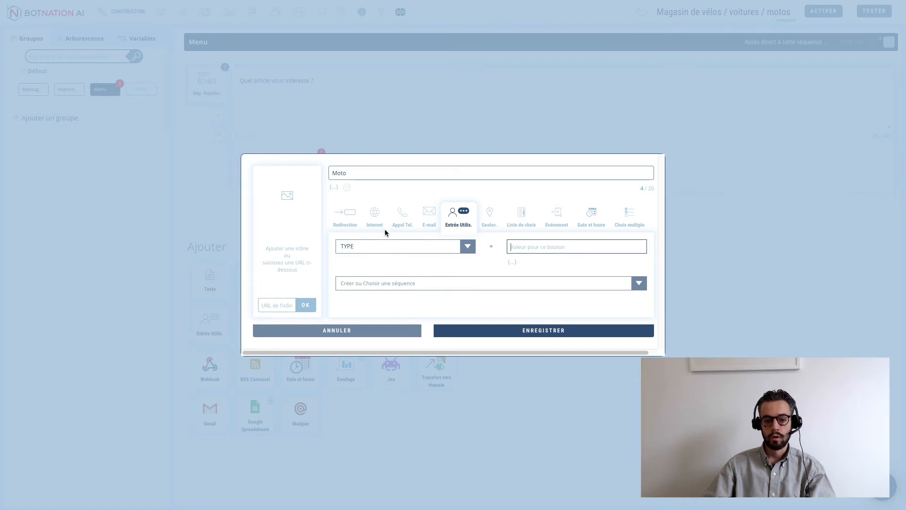
- Set the TYPE value to Moto, link the reply to a new Carrousel sequence, and save it
left_click(355, 172)
double_click(358, 175)
left_click(370, 173)
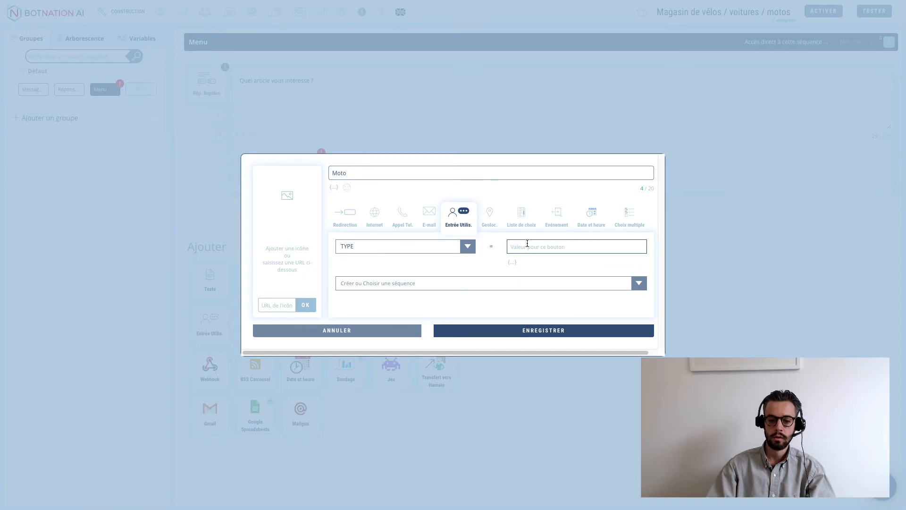
type("Moto")
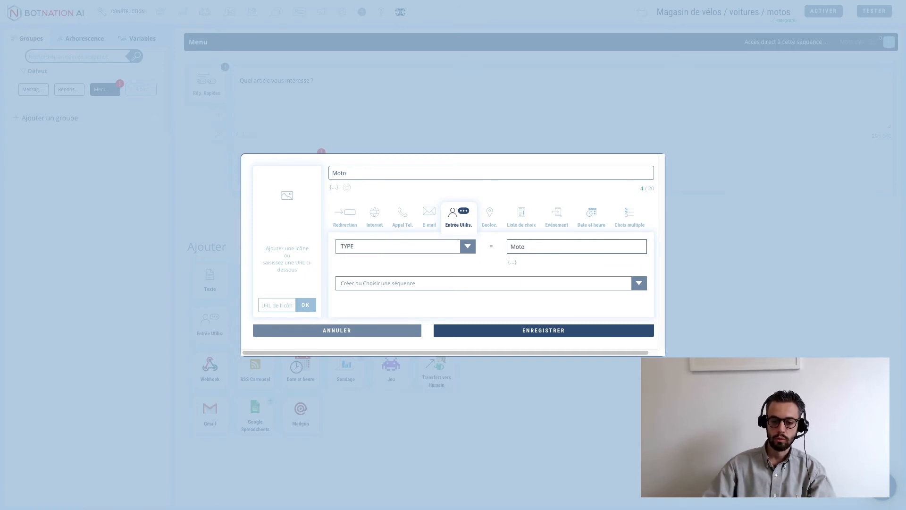
left_click(387, 285)
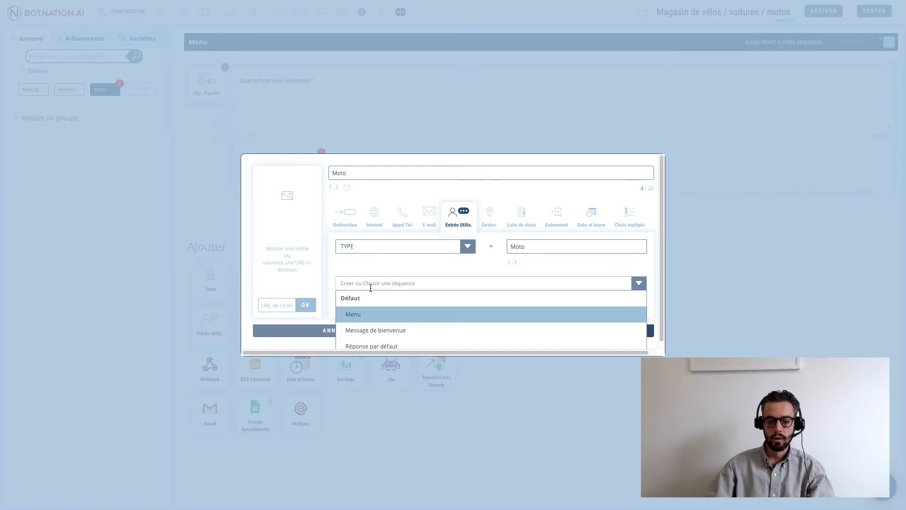
type("Carrousel")
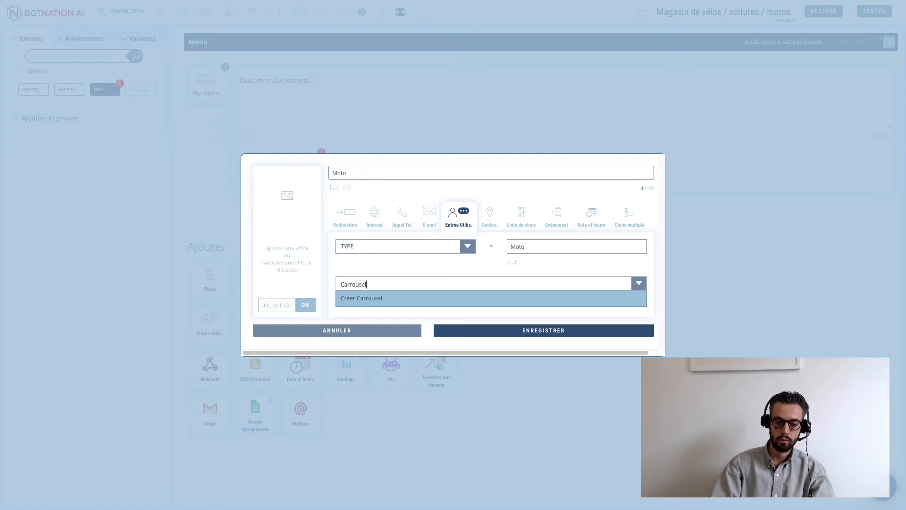
left_click(368, 302)
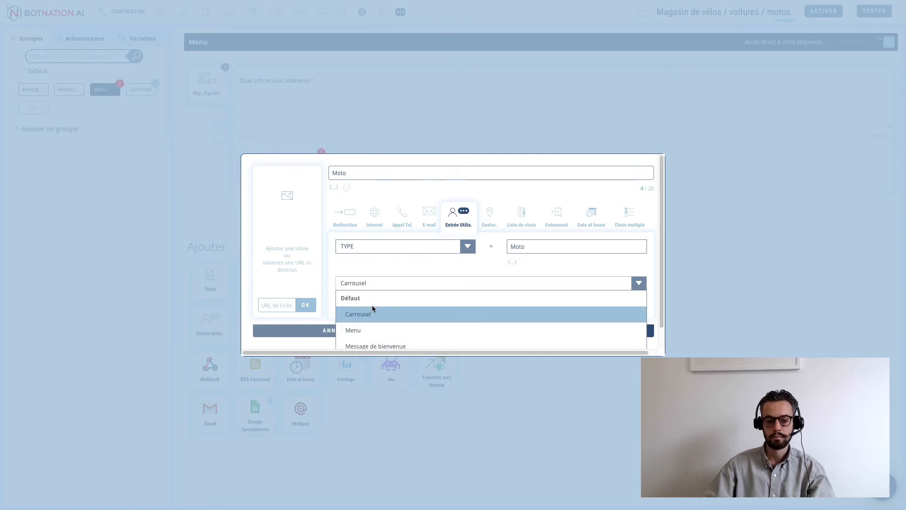
left_click(372, 312)
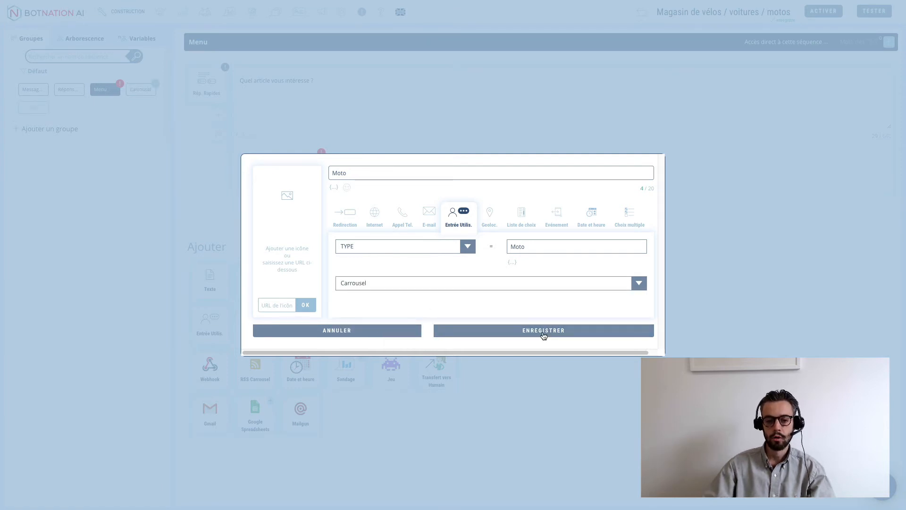
left_click(544, 331)
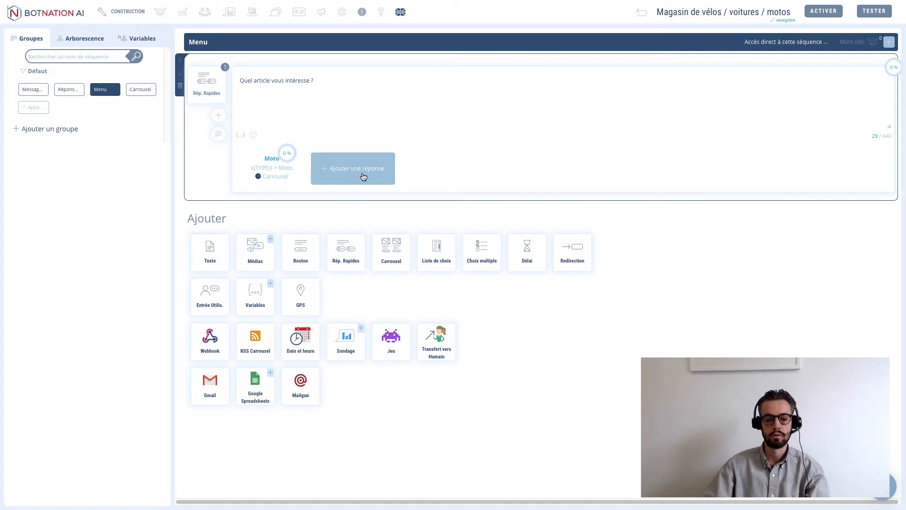
- Add a Voiture quick reply setting TYPE = Voiture and leading to Carrousel
left_click(363, 177)
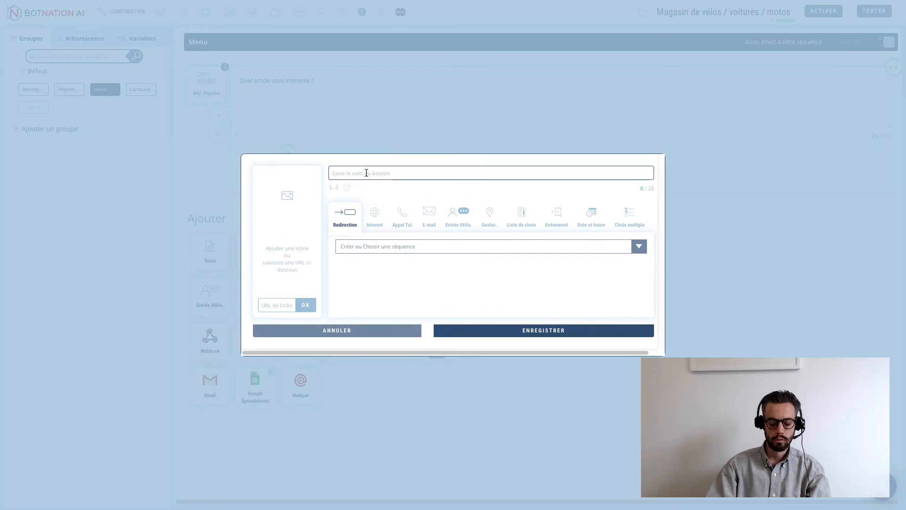
type("Voiture")
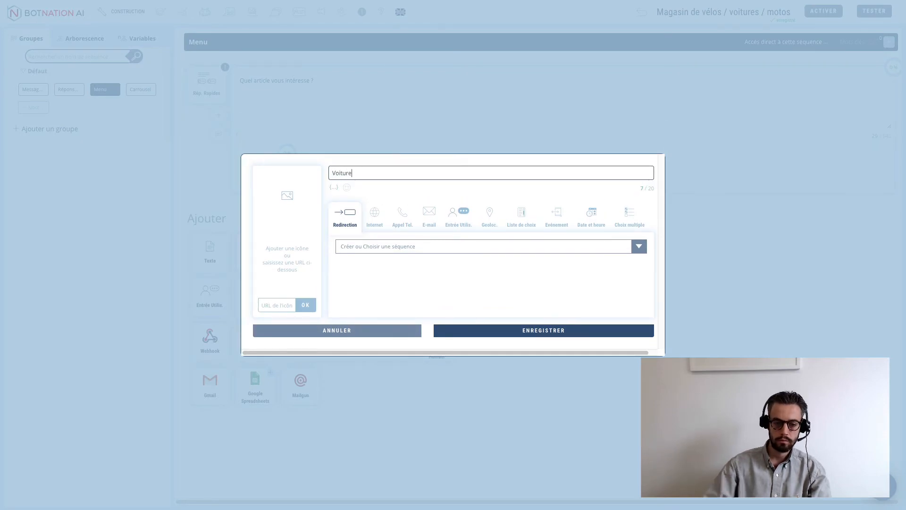
left_click(458, 215)
left_click(394, 246)
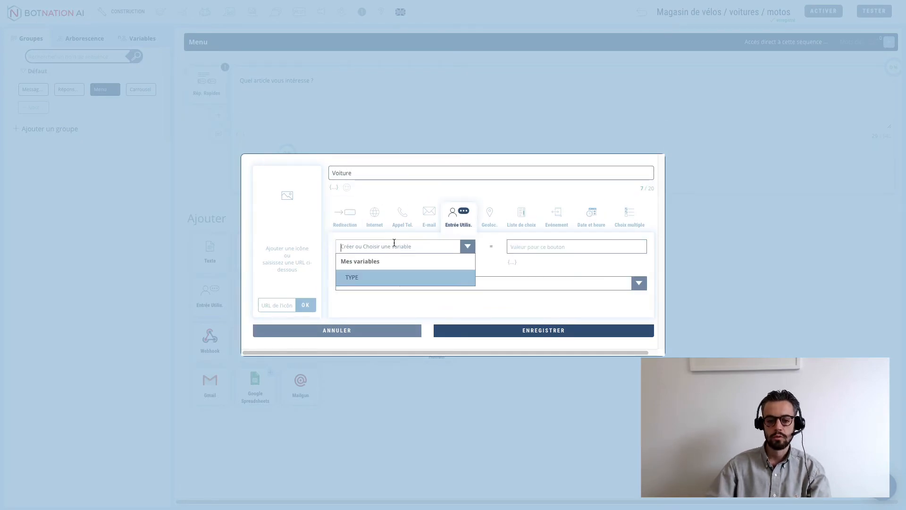
left_click(348, 280)
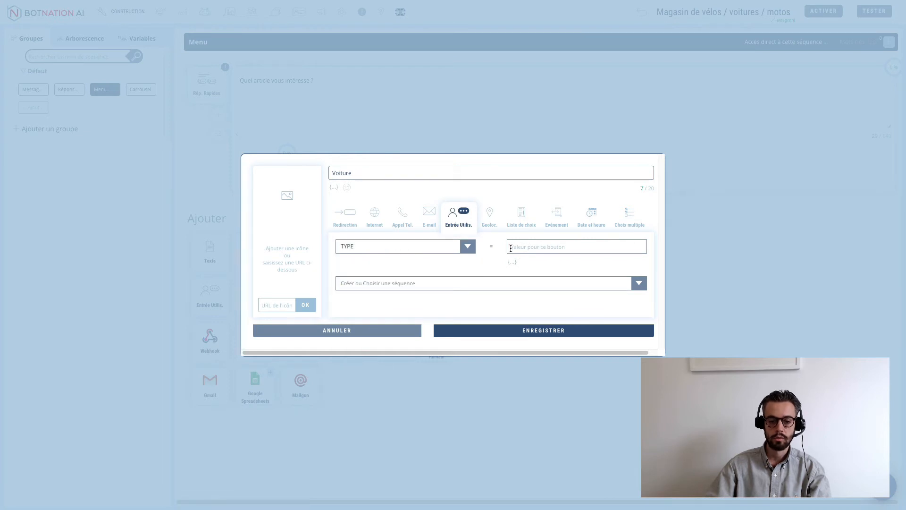
left_click(512, 246)
type("Voiture")
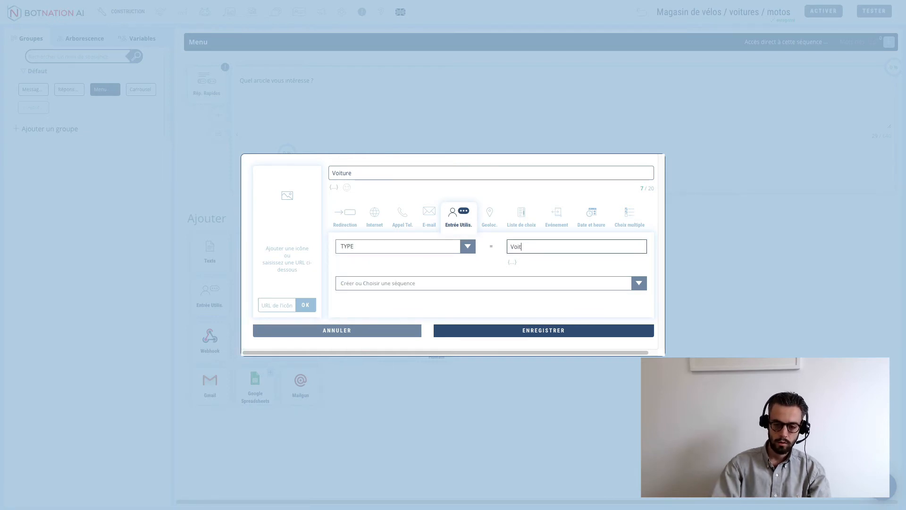
left_click(462, 284)
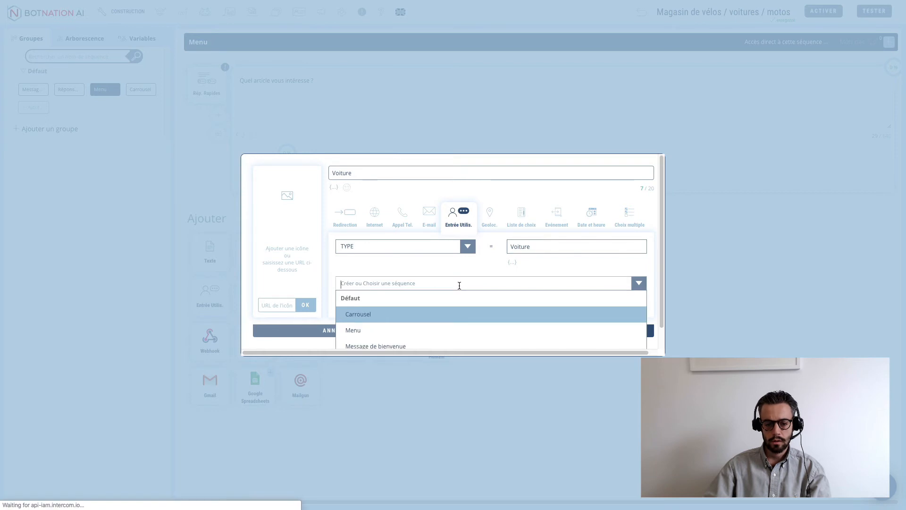
left_click(400, 313)
left_click(554, 330)
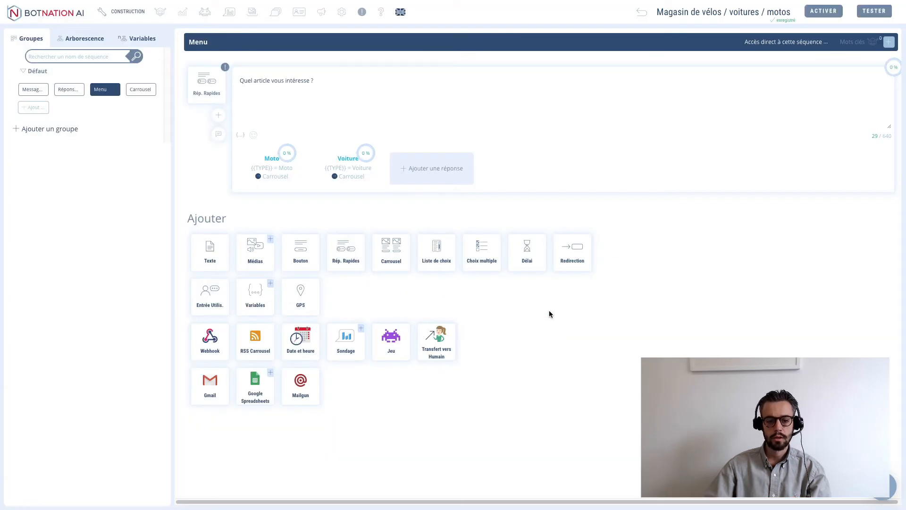
- Add a Vélo quick reply setting TYPE = Vélo and leading to Carrousel
left_click(427, 170)
left_click(369, 175)
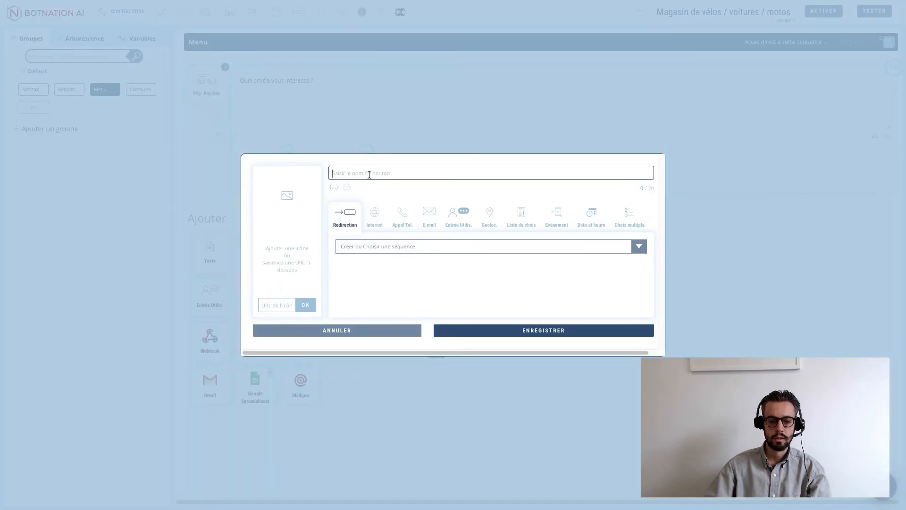
type("Vélo")
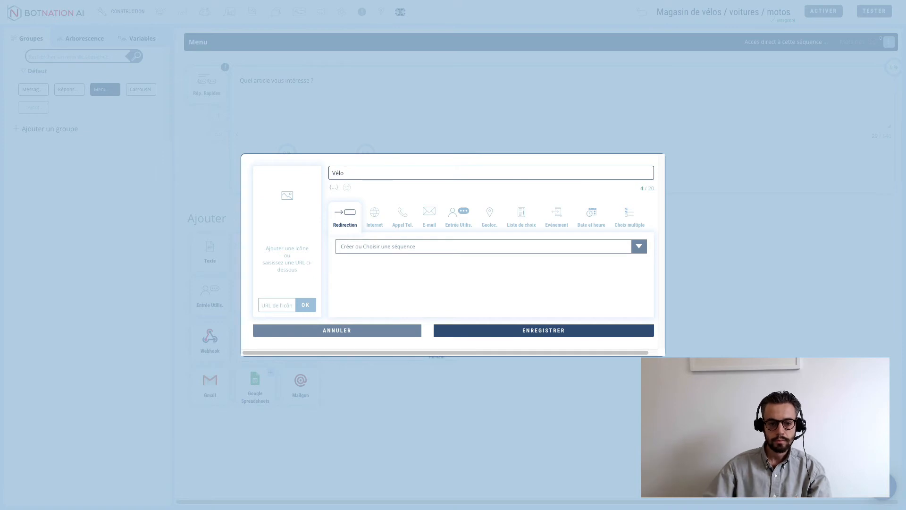
left_click(452, 227)
left_click(395, 246)
left_click(380, 278)
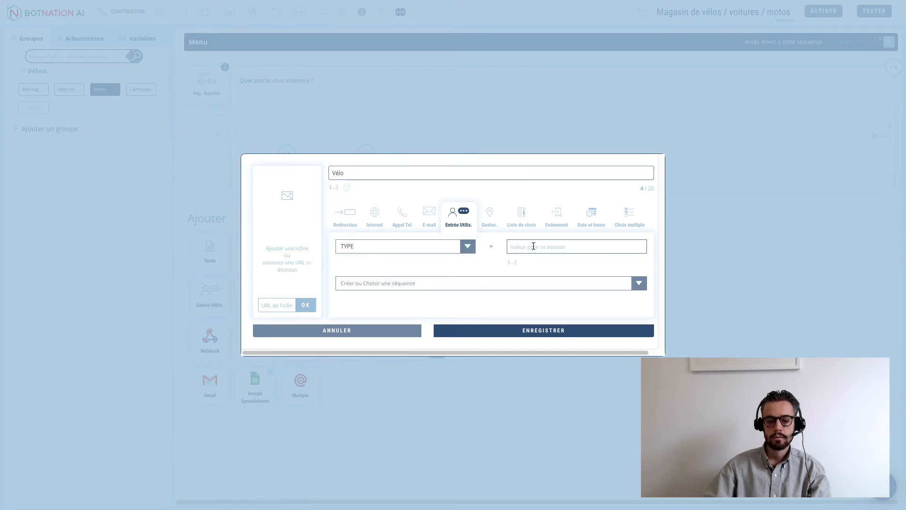
left_click(532, 246)
type("Vélo")
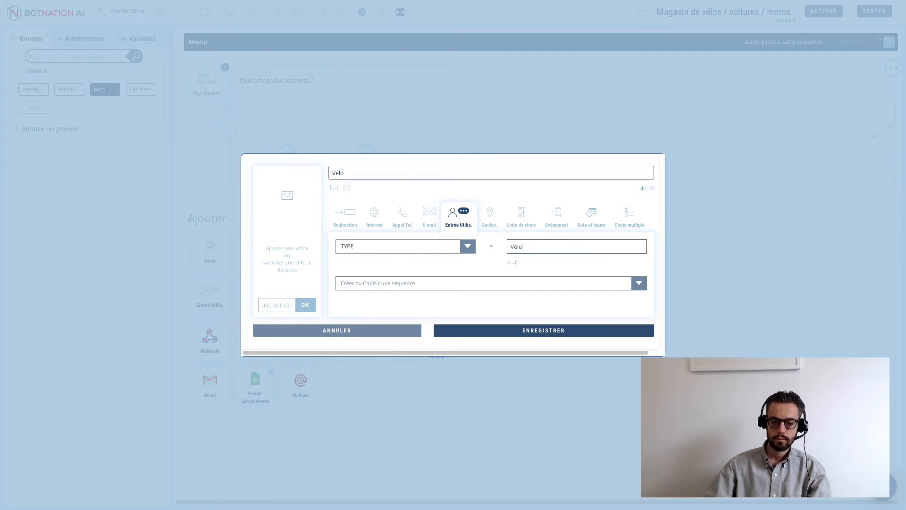
left_click(474, 289)
left_click(401, 313)
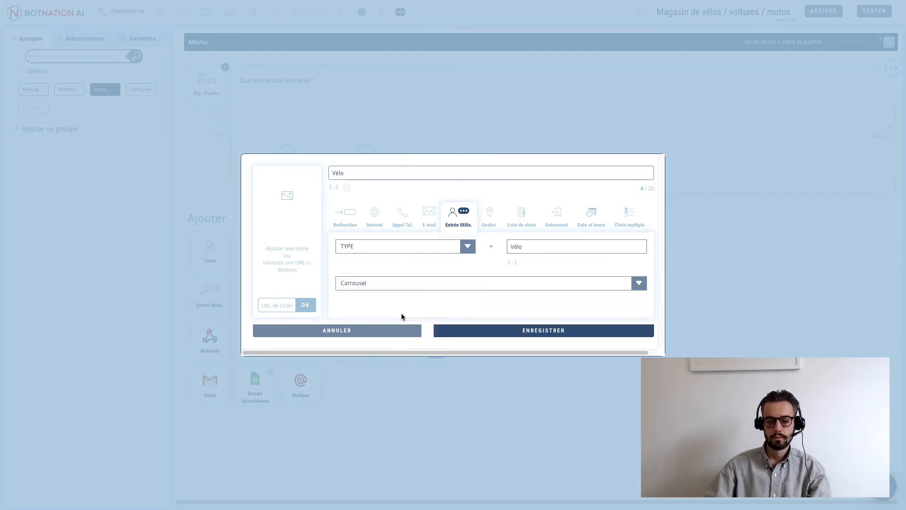
left_click(521, 330)
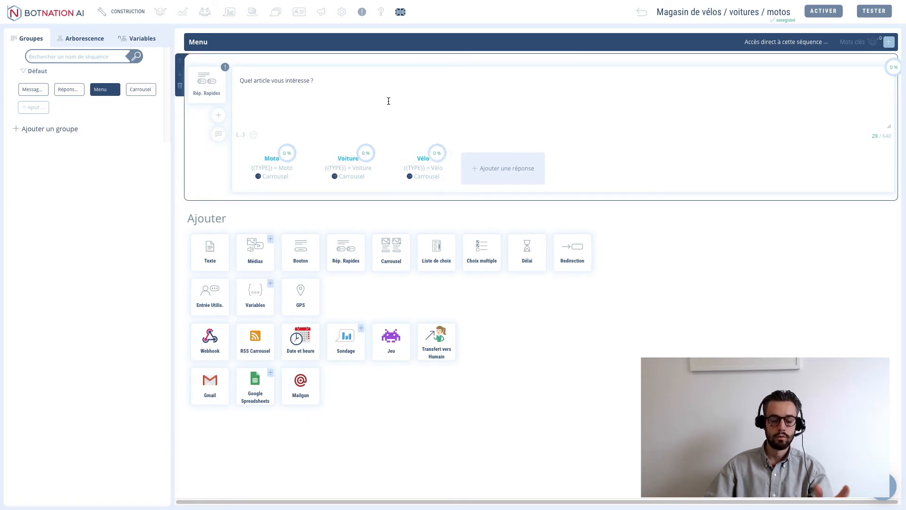
- Add a text message 'Vous cherchez donc un.e {{TYPE}}' at the start of the Carrousel sequence
left_click(147, 91)
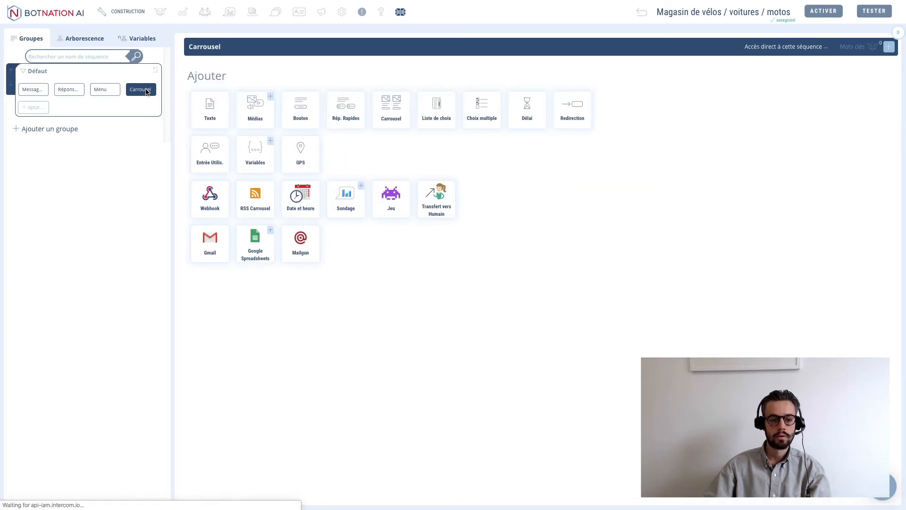
left_click(210, 114)
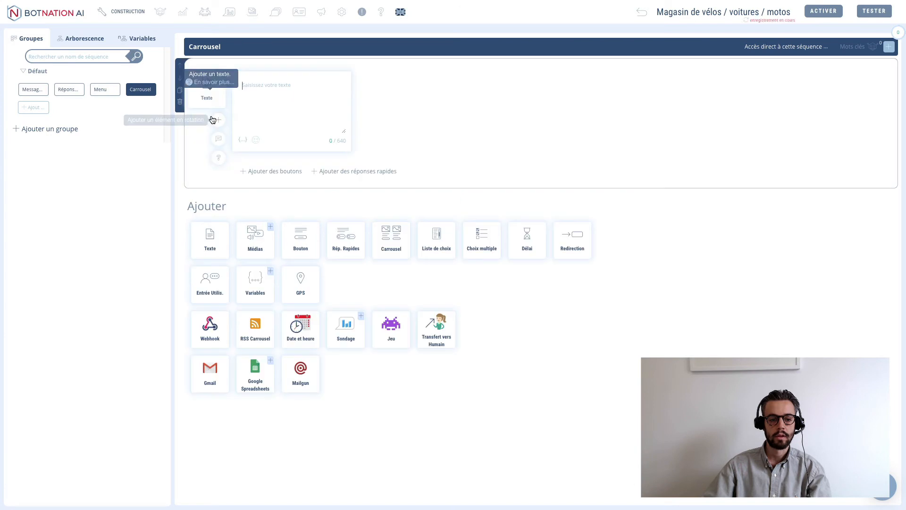
left_click(276, 90)
type("Vous cherchez")
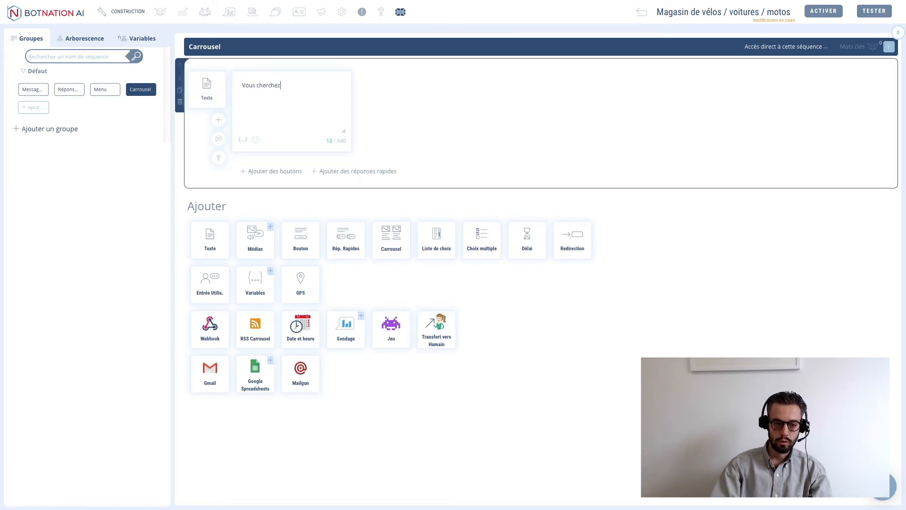
type(" donc un.e")
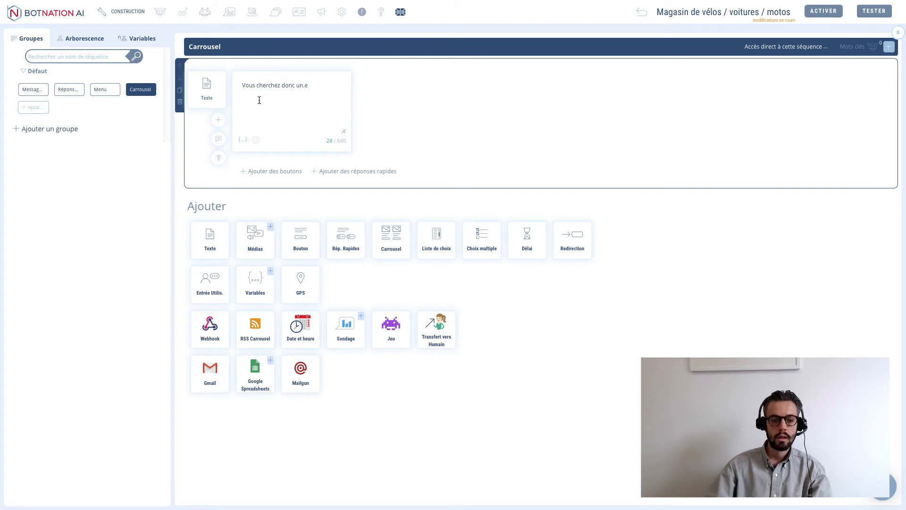
left_click(242, 139)
left_click(268, 113)
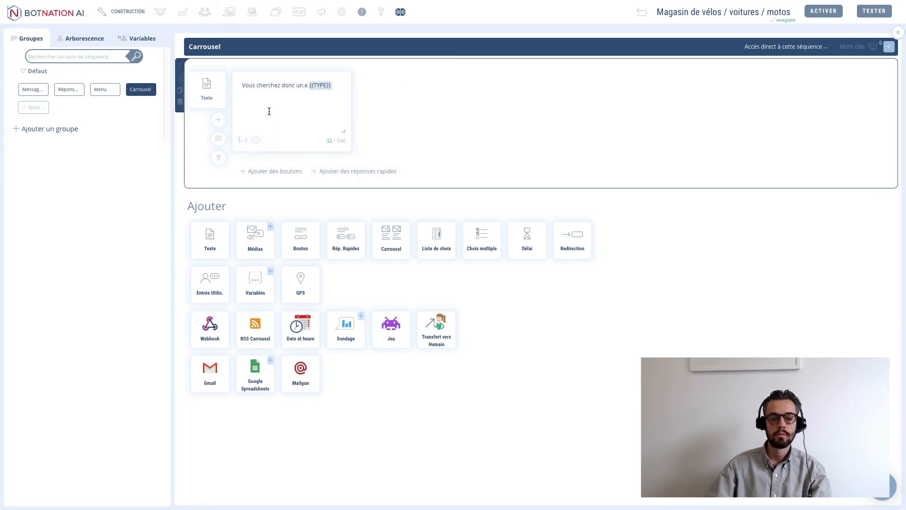
- Run a live test of the chatbot, answer with Voiture, then exit full screen
left_click(875, 11)
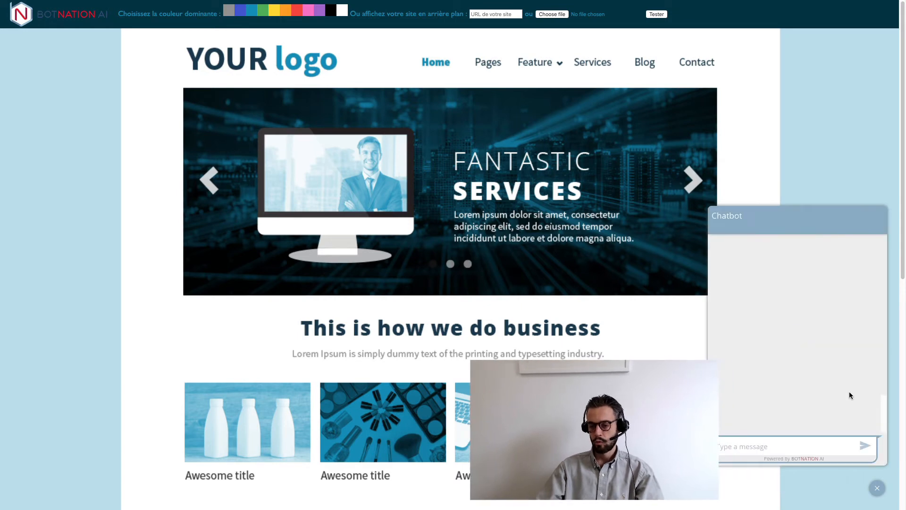
scroll(835, 411, "down", 2)
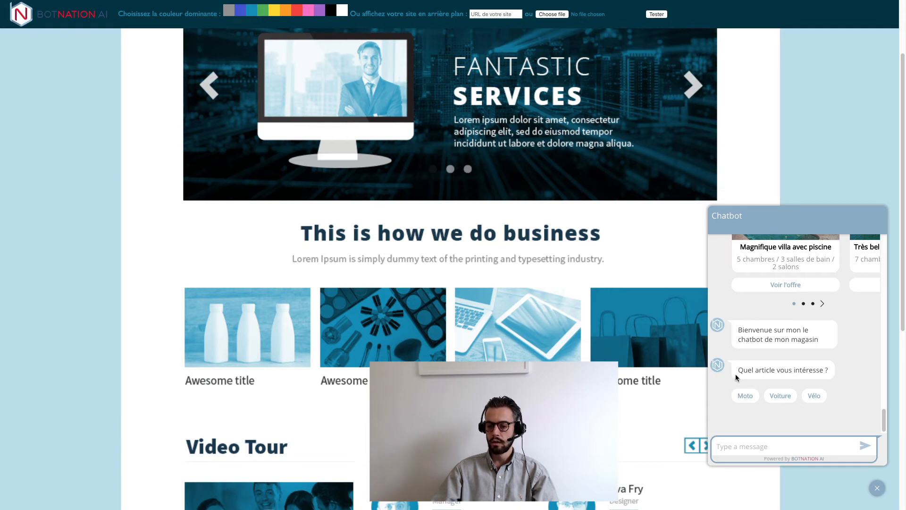
left_click(781, 396)
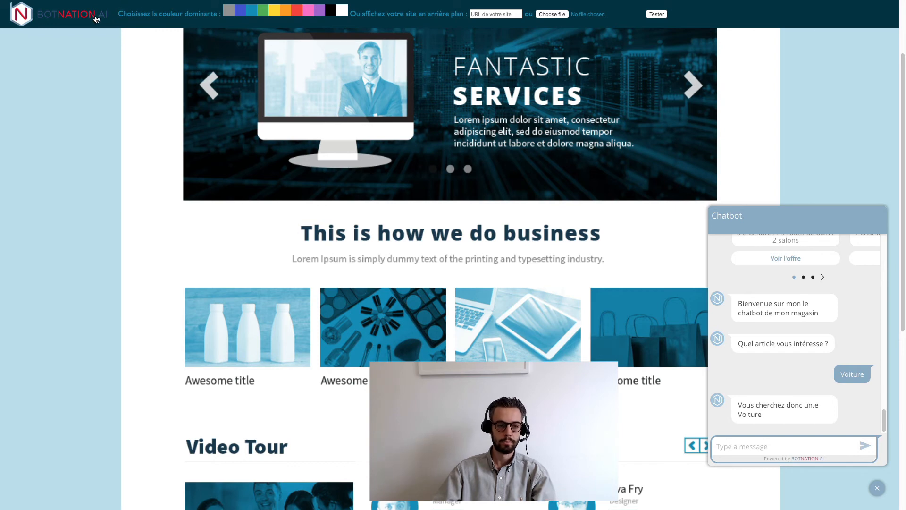
mouse_move(126, 0)
left_click(28, 16)
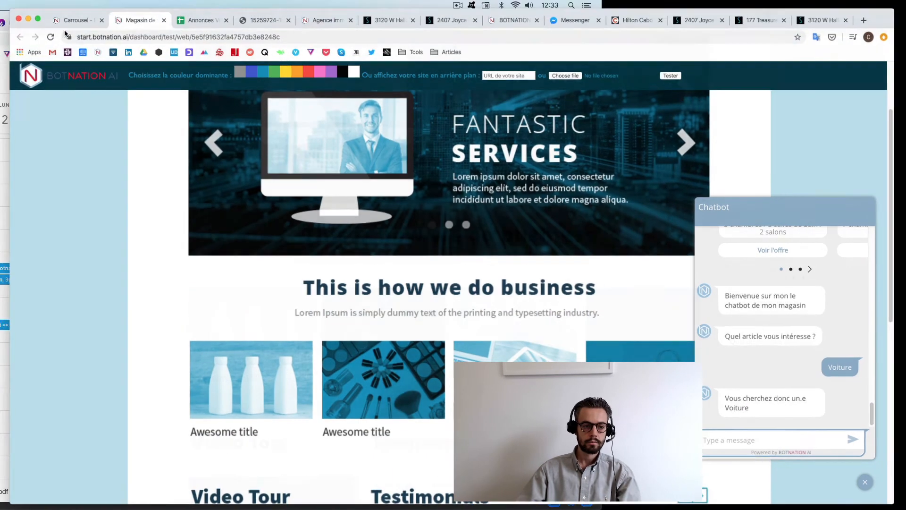
- Check the Voiture row and Porsche Panamera cell B5 in Annonces Vélos, then return to Carrousel
left_click(87, 26)
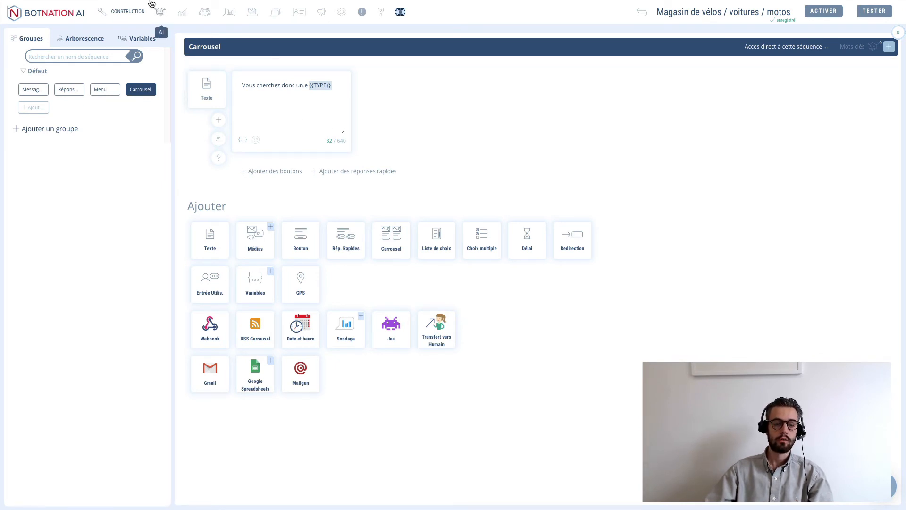
left_click(28, 15)
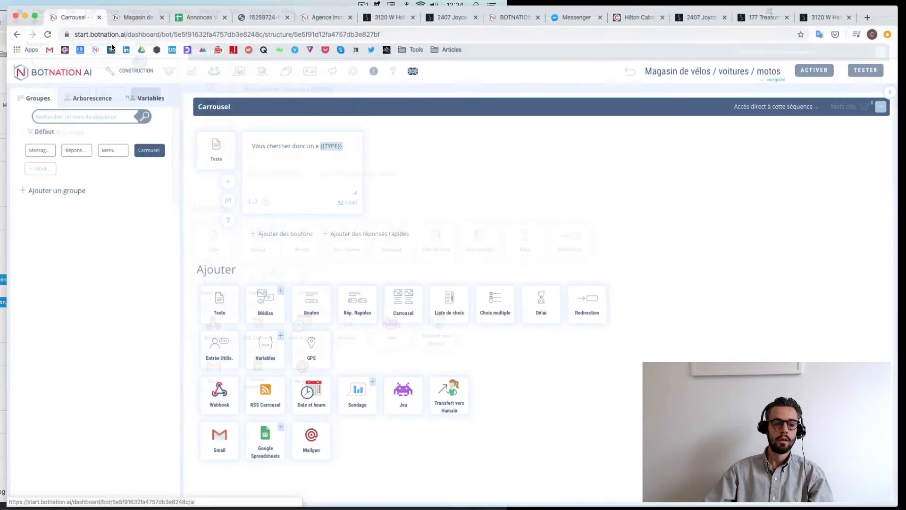
left_click(191, 22)
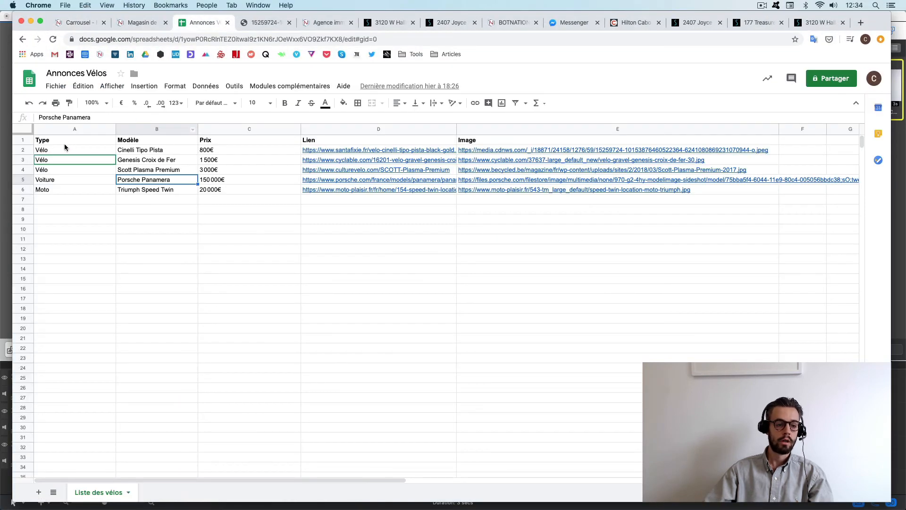
left_click(23, 180)
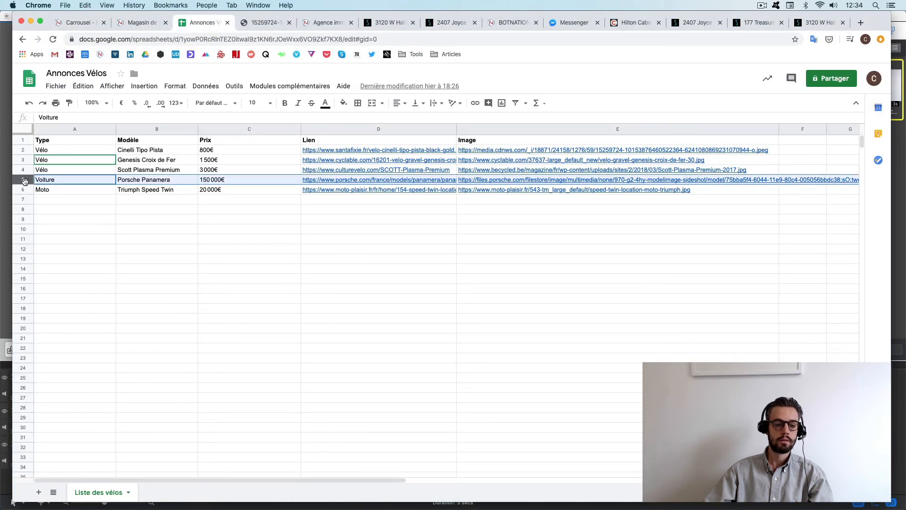
left_click(165, 183)
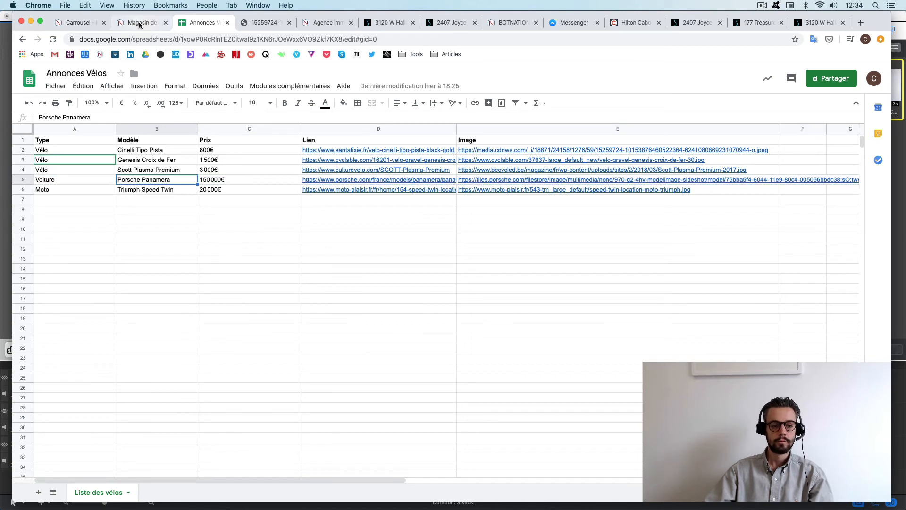
left_click(78, 24)
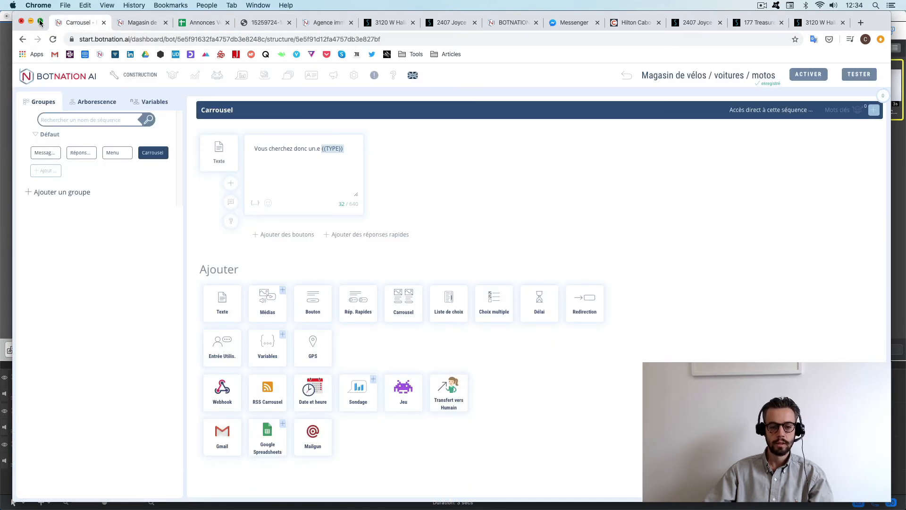
- Restore the editor to full screen and show the Google Spreadsheets block options
left_click(40, 22)
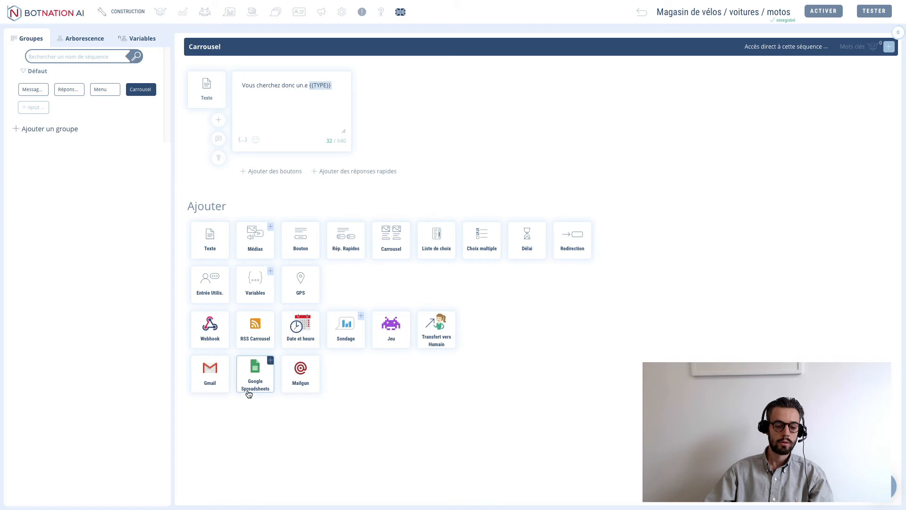
left_click(271, 361)
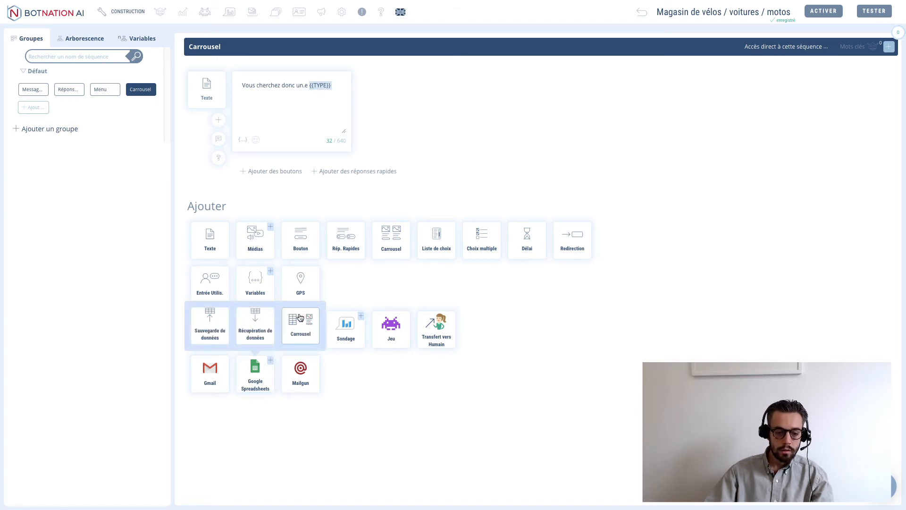
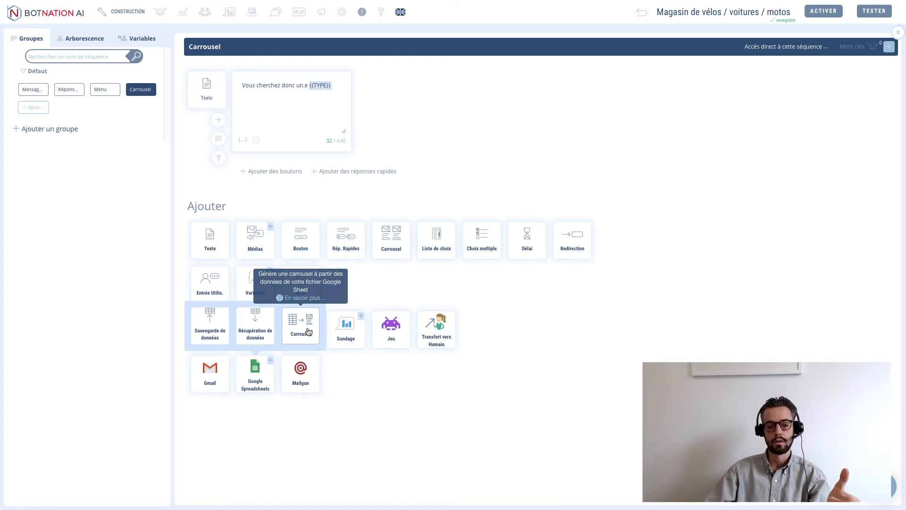
- Add a Carrousel (Google Sheets) block under the text message and note its plugin-configuration warning
left_click(308, 332)
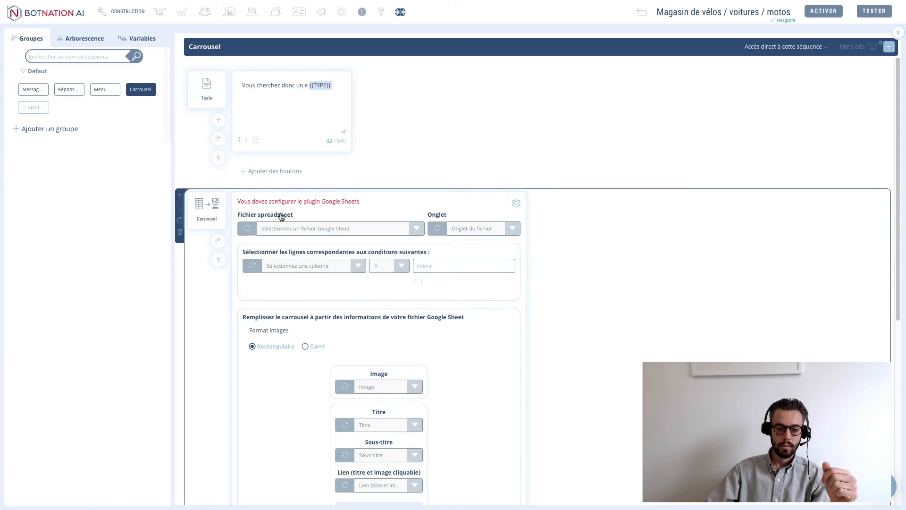
left_click_drag(248, 200, 343, 194)
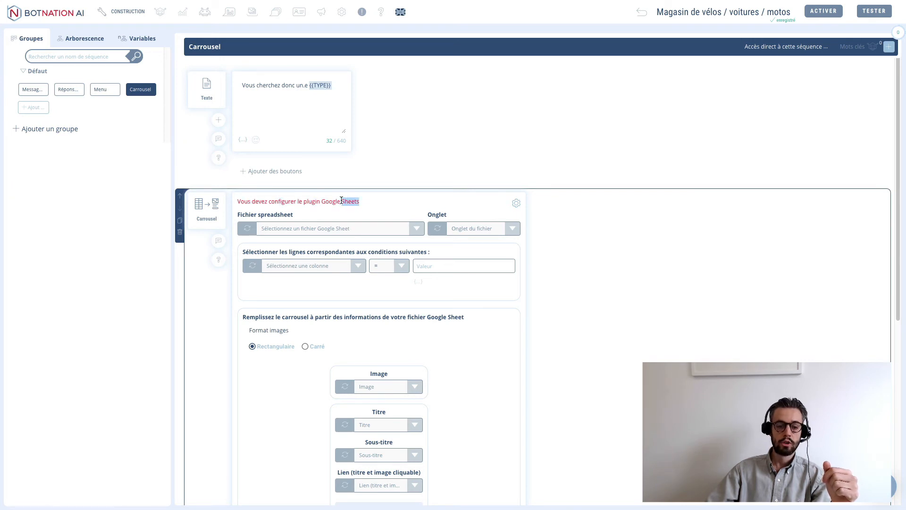
triple_click(342, 201)
left_click(338, 202)
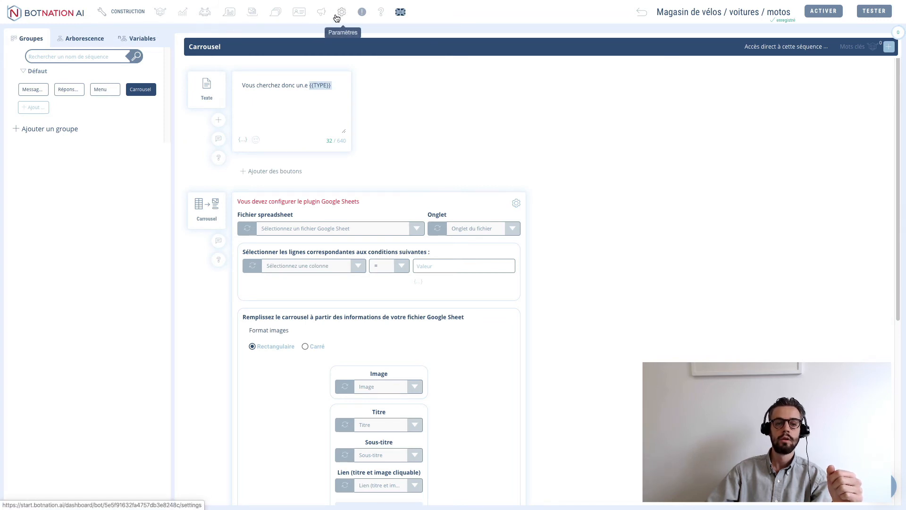
- Connect and authorize a Google account under Paramètres > Plugins, then go back to Construction
left_click(341, 17)
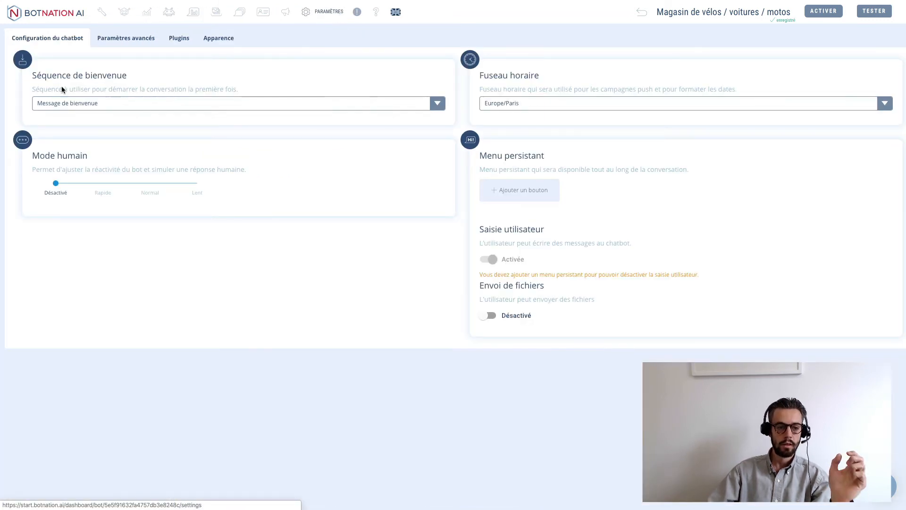
left_click(183, 48)
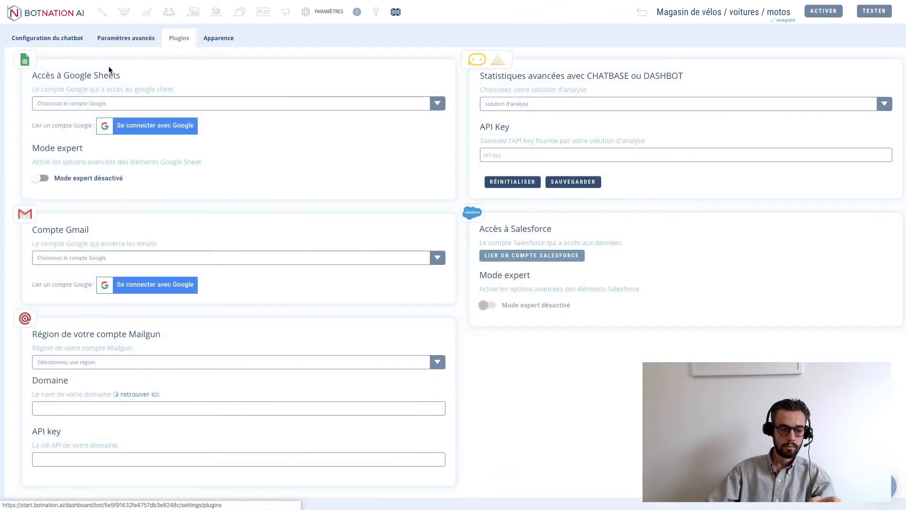
left_click(144, 129)
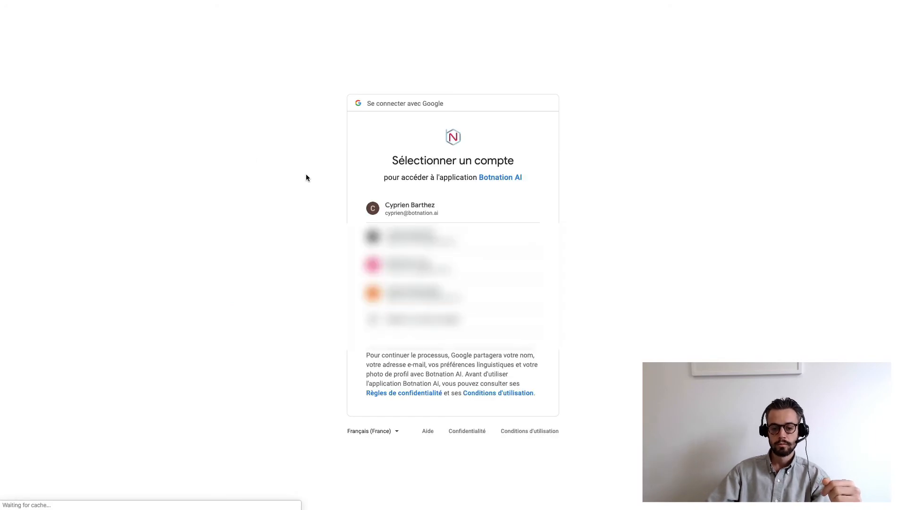
left_click(440, 205)
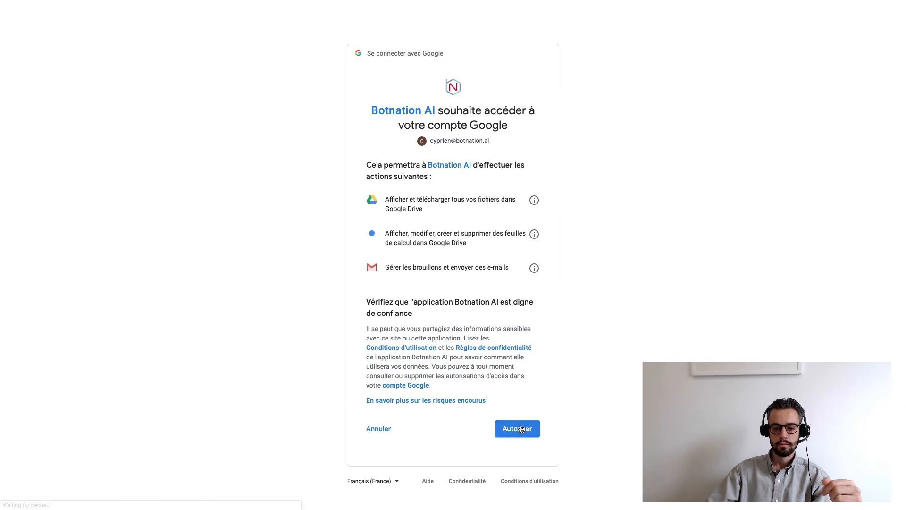
left_click(520, 428)
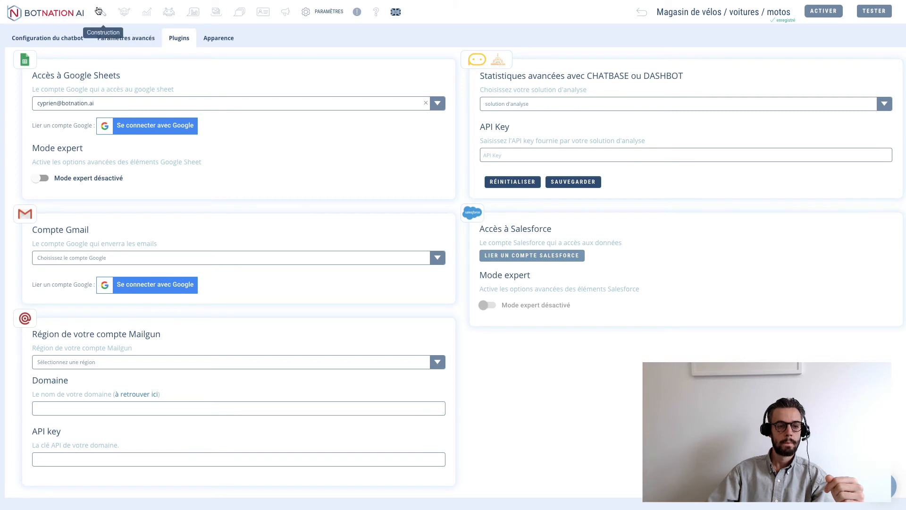
left_click(102, 12)
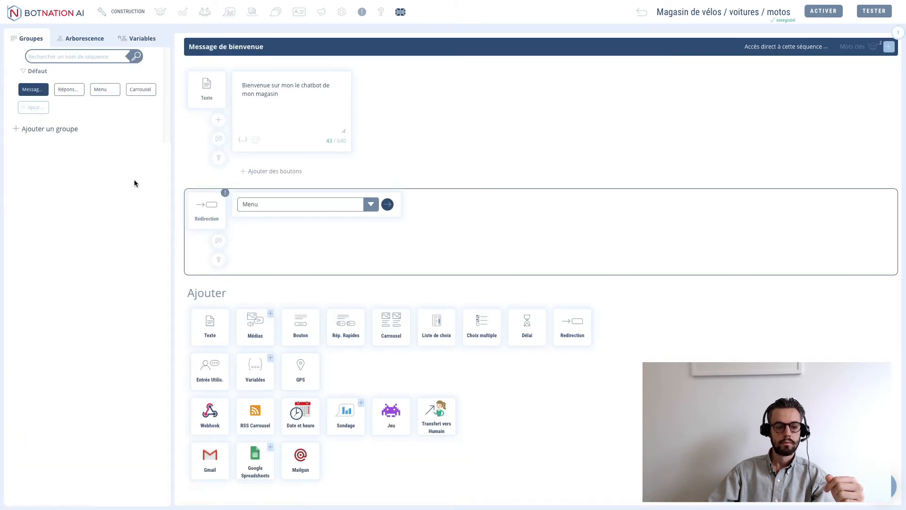
- In the Carrousel sequence, refresh the spreadsheet list and pick Annonces Vélos as the file
left_click(141, 89)
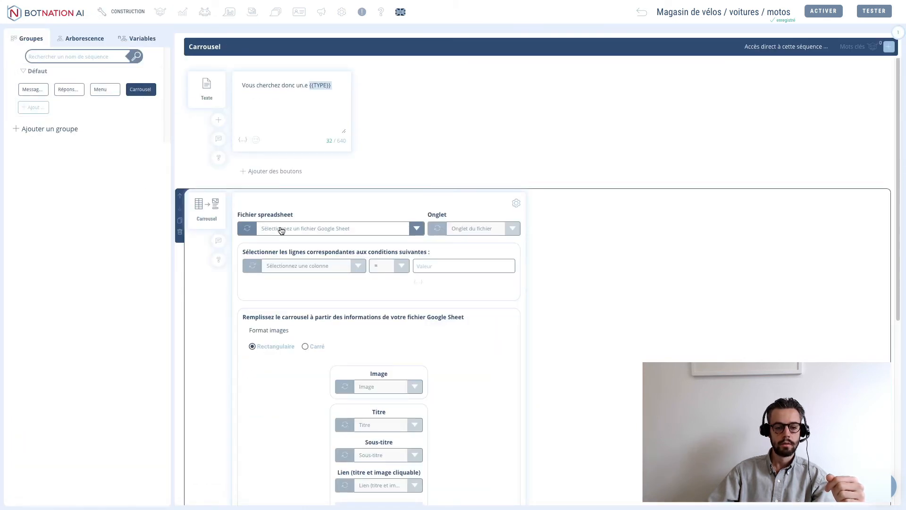
left_click(247, 230)
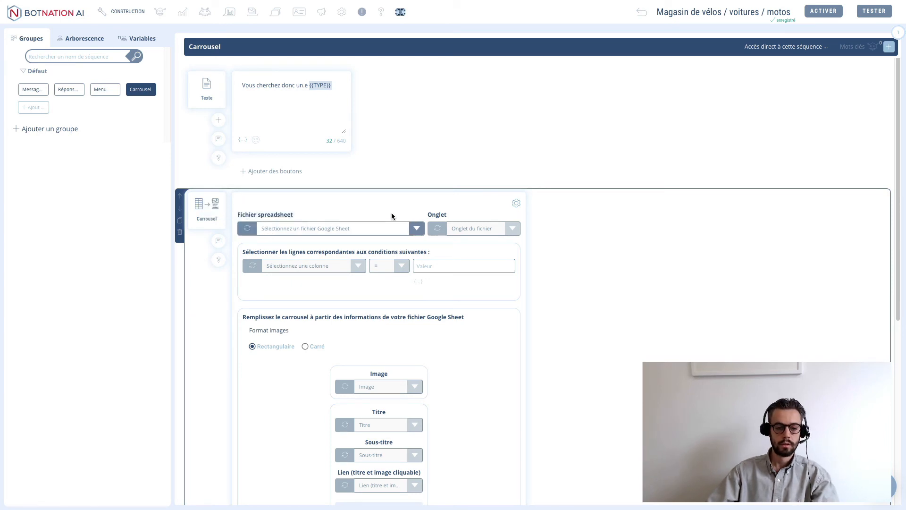
left_click(329, 229)
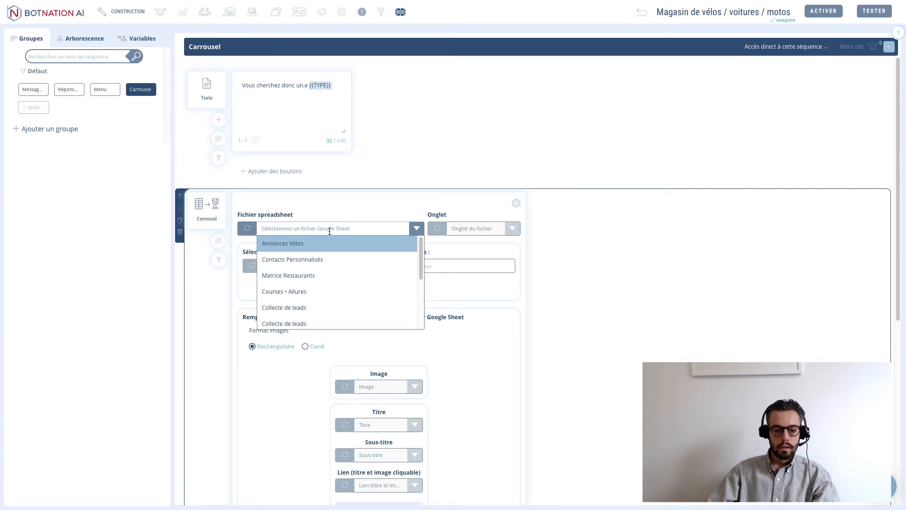
left_click(269, 249)
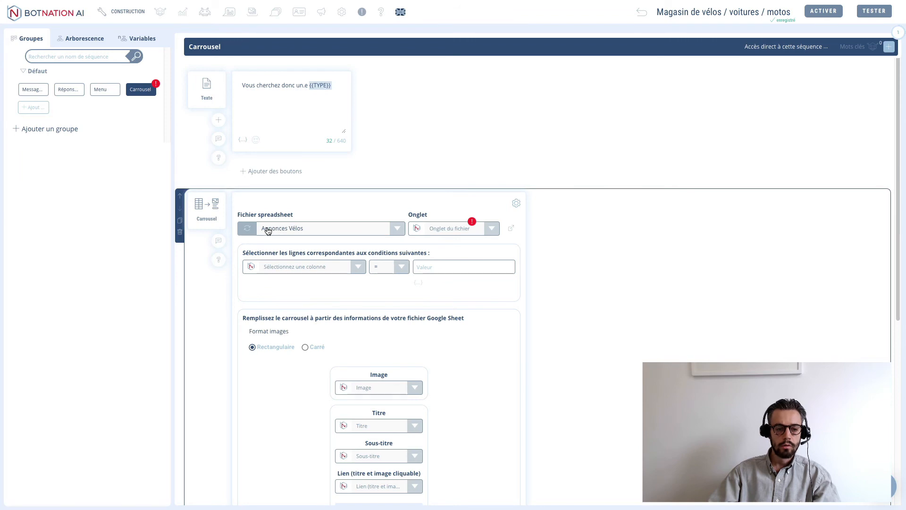
mouse_move(40, 19)
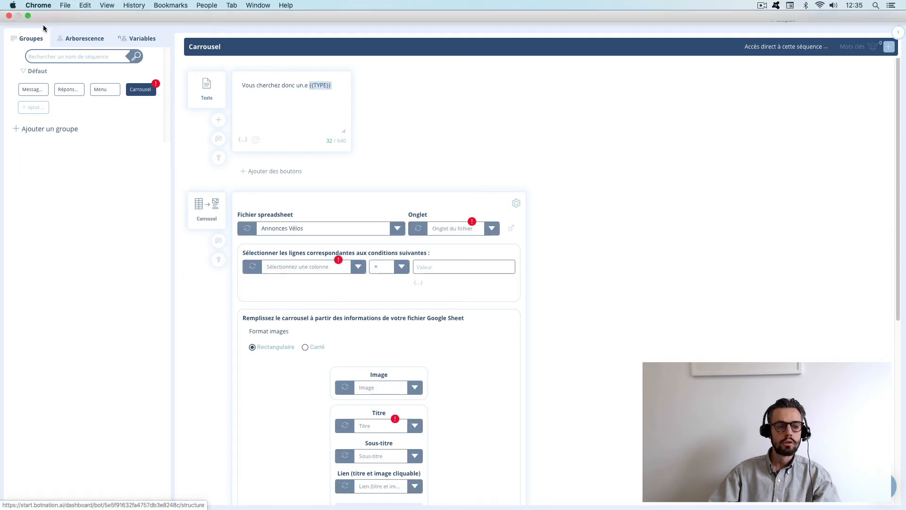
left_click(27, 18)
- Compare the Annonces Vélos spreadsheet title with the Carrousel block's file setting
left_click(150, 23)
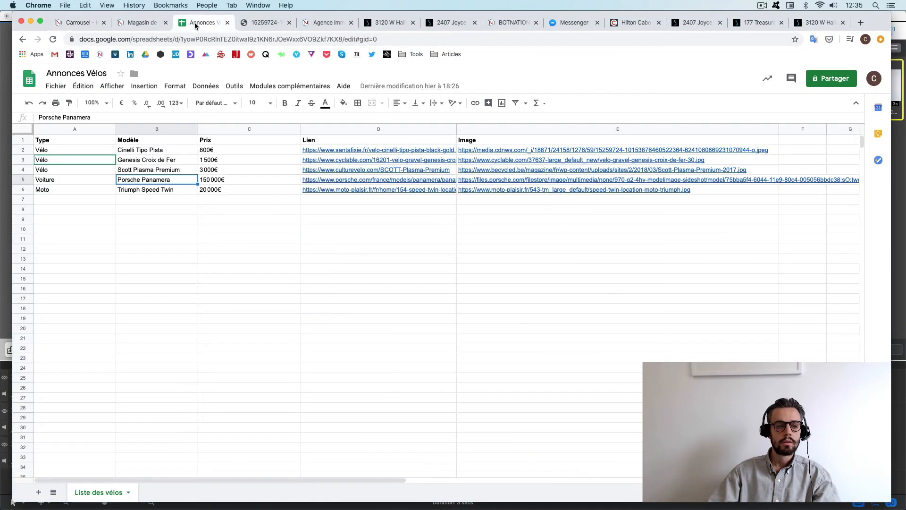
double_click(78, 74)
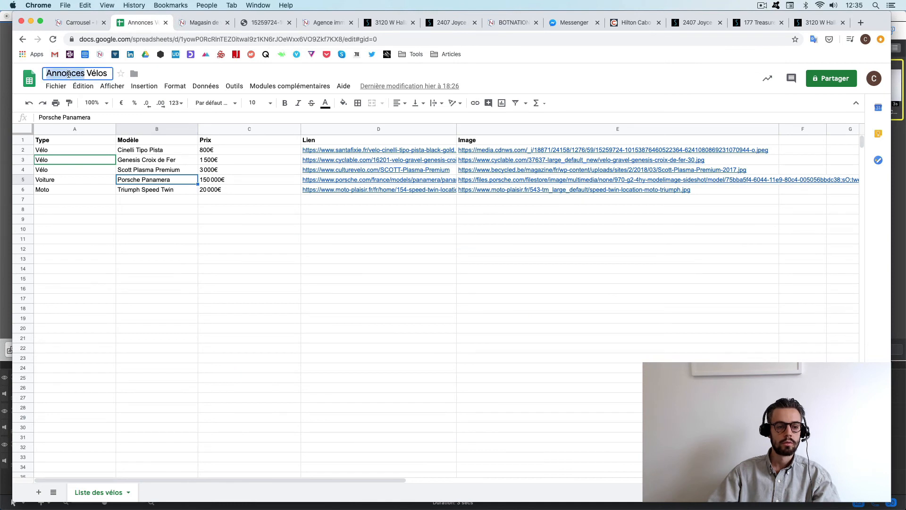
left_click(86, 26)
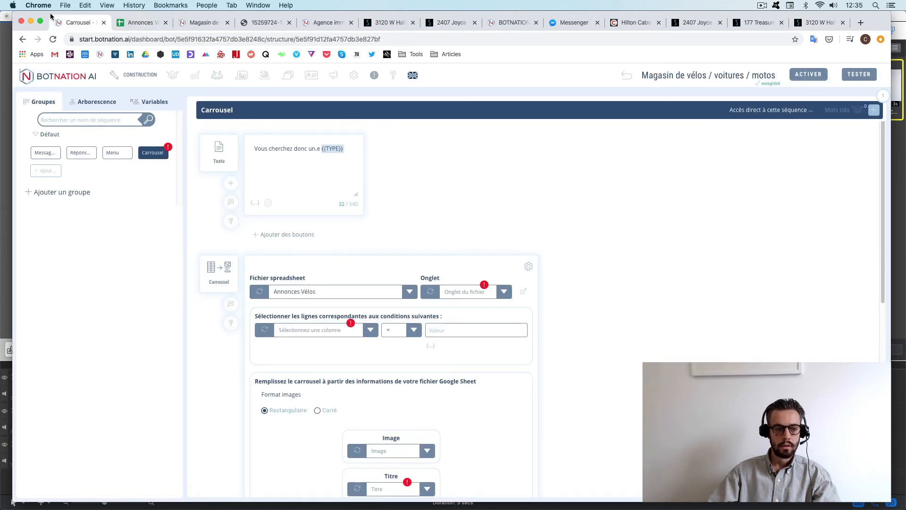
left_click(142, 23)
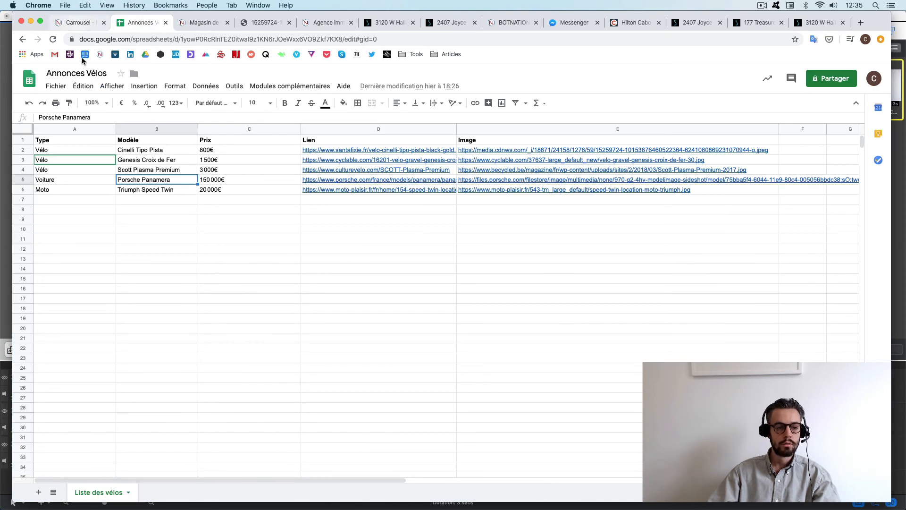
- Rename the Liste des vélos sheet tab to Liste des articles
left_click(90, 492)
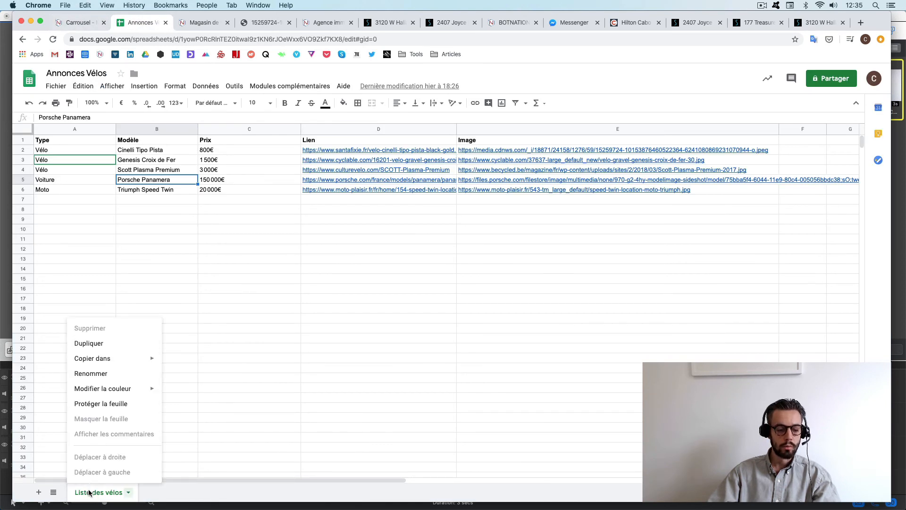
left_click(91, 374)
double_click(116, 492)
type("articles")
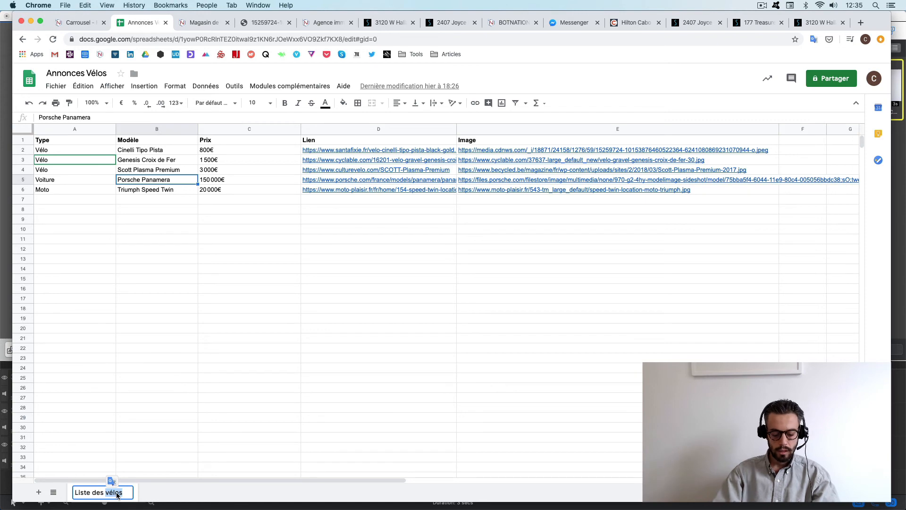
key("Return")
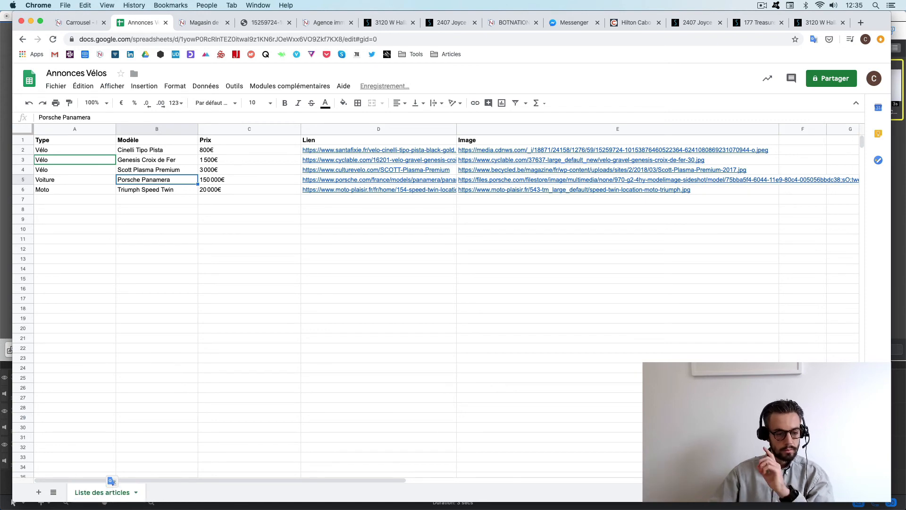
left_click(74, 23)
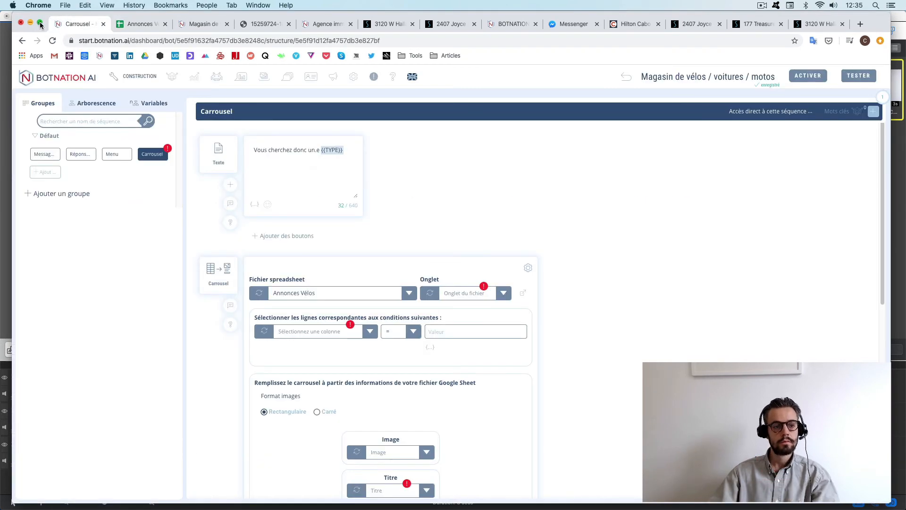
- Reload the spreadsheet data and select the Liste des articles sheet in the carousel
left_click(40, 22)
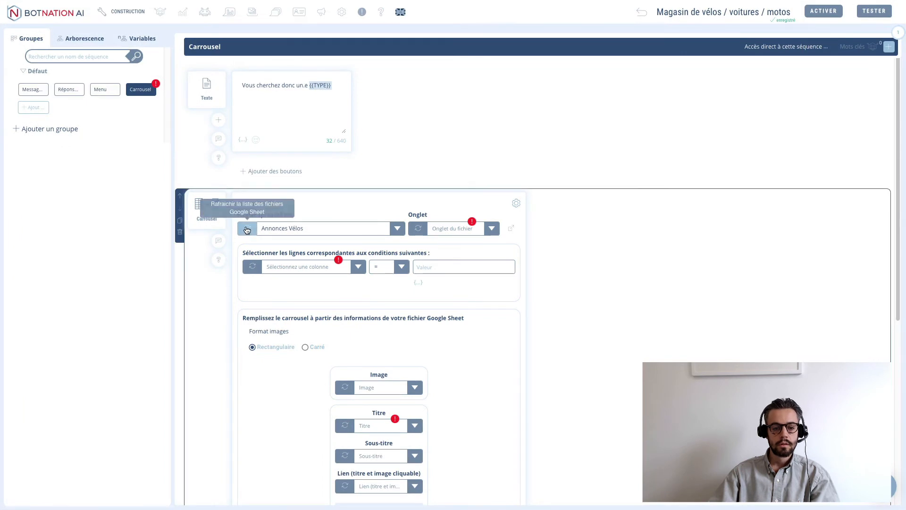
left_click(246, 229)
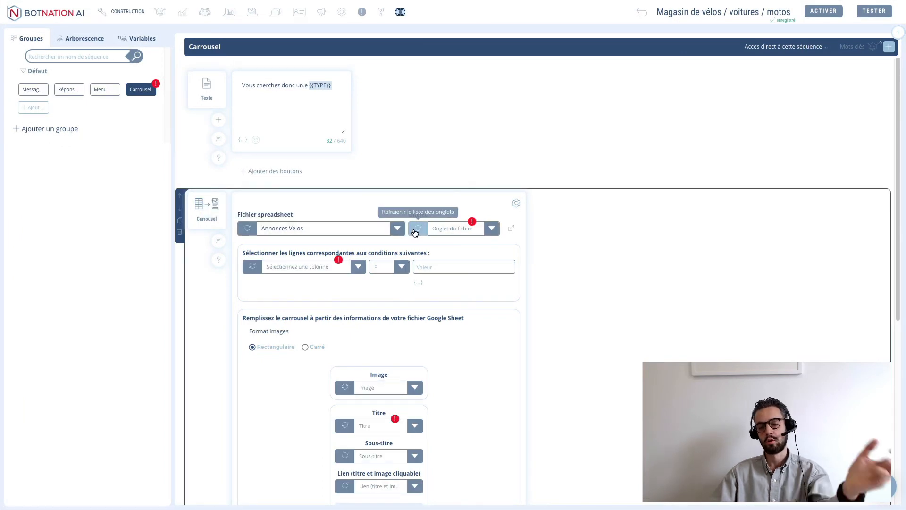
left_click(472, 229)
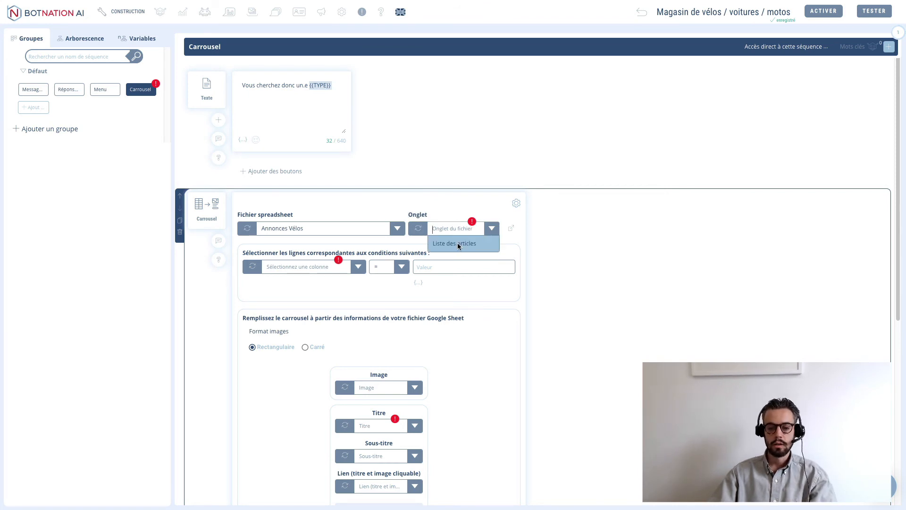
left_click(459, 244)
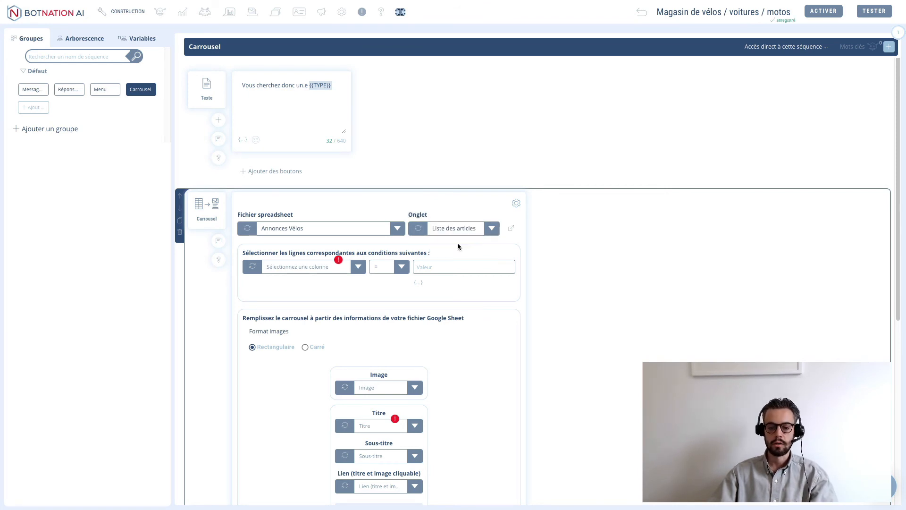
- Filter carousel rows where column Type (A) equals the {{TYPE}} variable
left_click(294, 269)
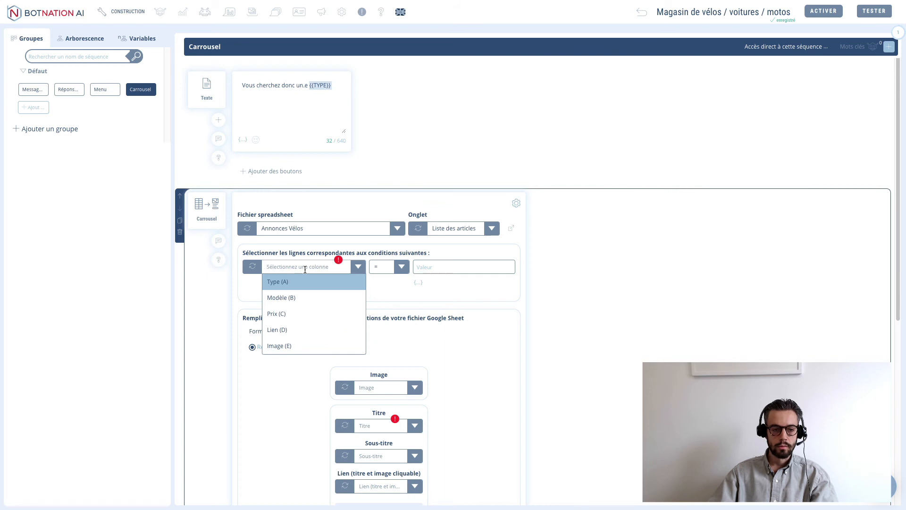
mouse_move(39, 3)
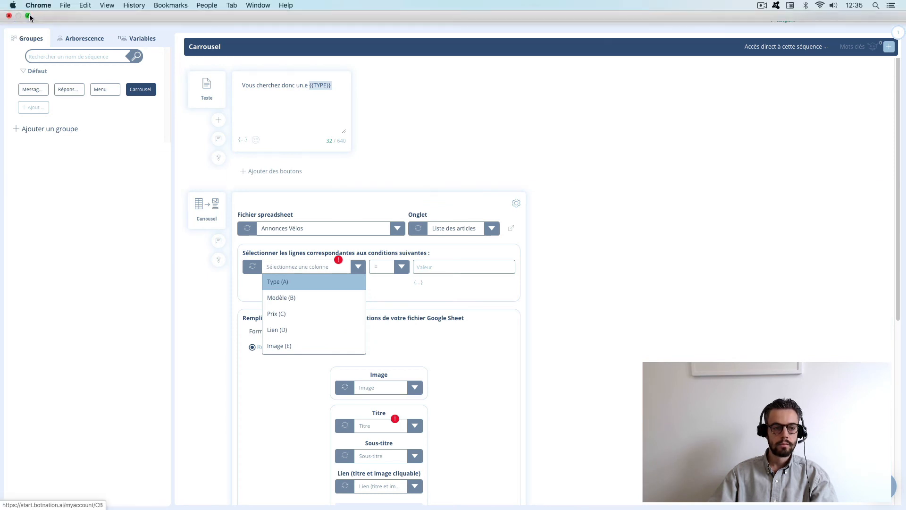
left_click(137, 23)
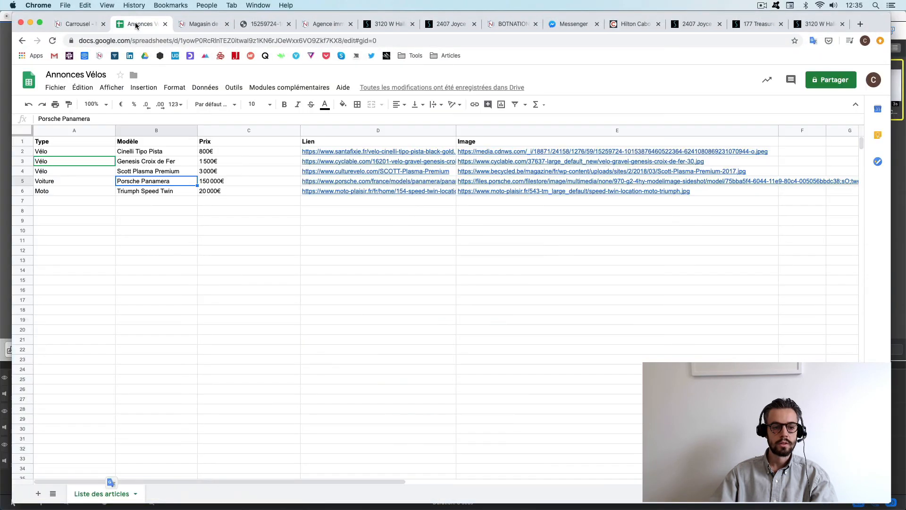
left_click(74, 130)
left_click(77, 24)
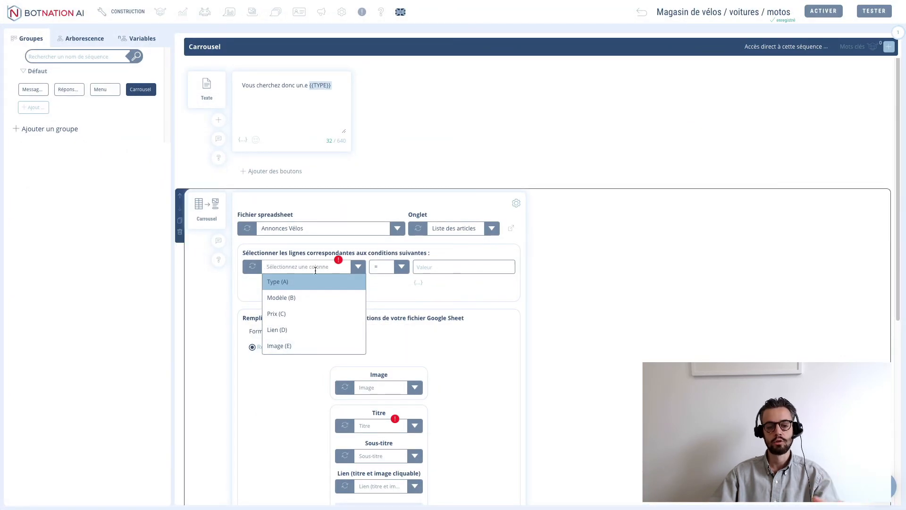
left_click(286, 283)
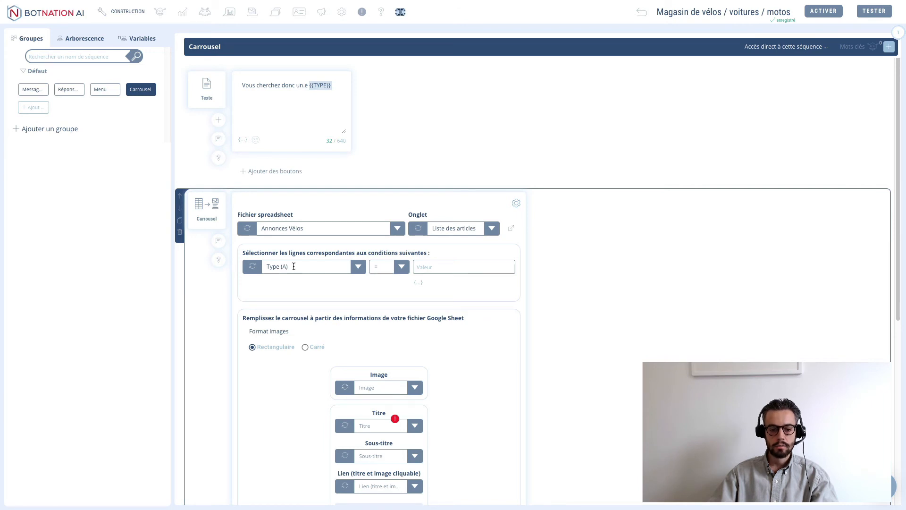
left_click(447, 272)
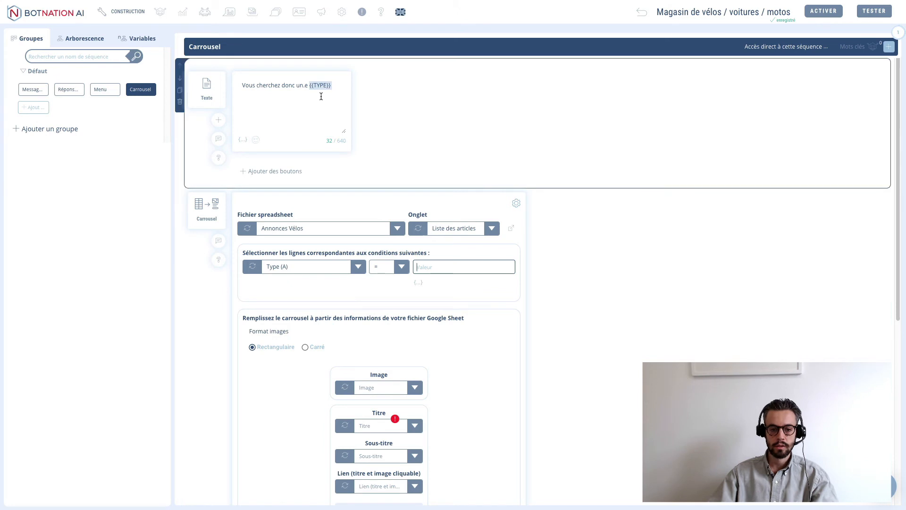
left_click(418, 283)
left_click(438, 252)
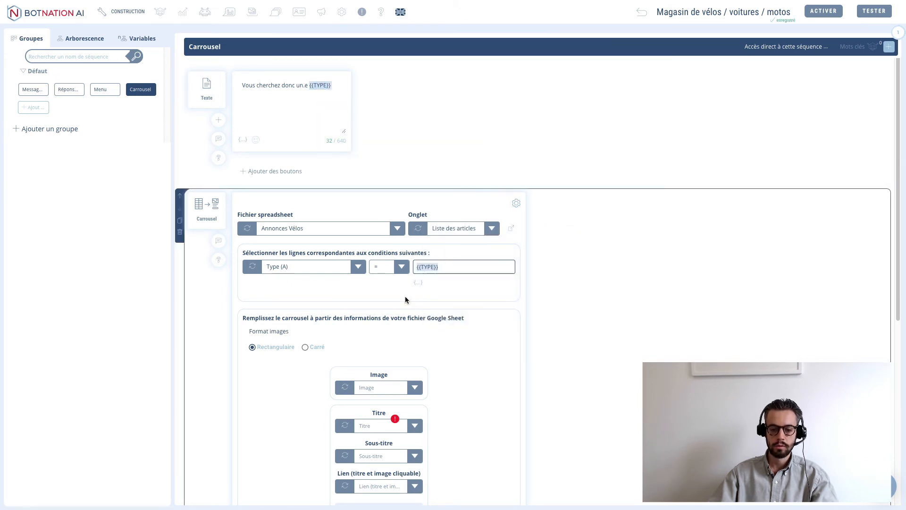
scroll(582, 343, "down", 2)
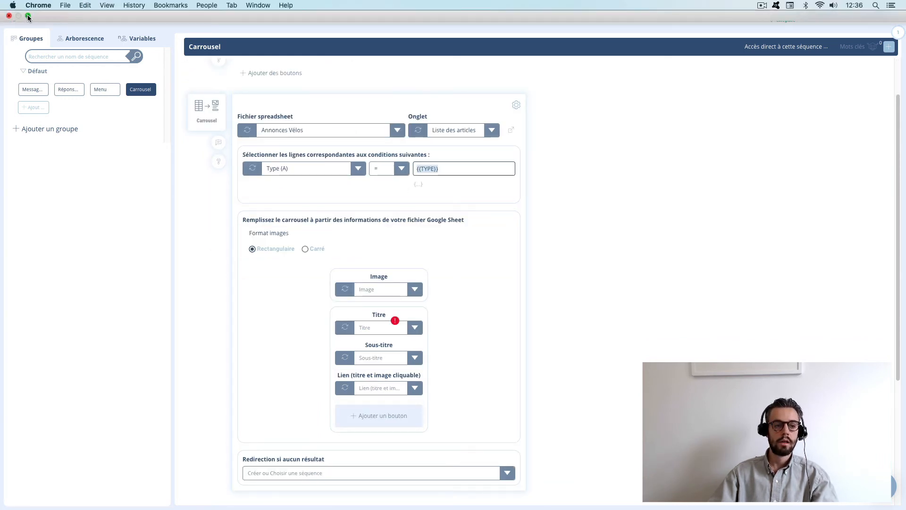
- Check the Vélo values in the spreadsheet's Type column A
left_click(28, 17)
left_click(140, 23)
left_click(81, 151)
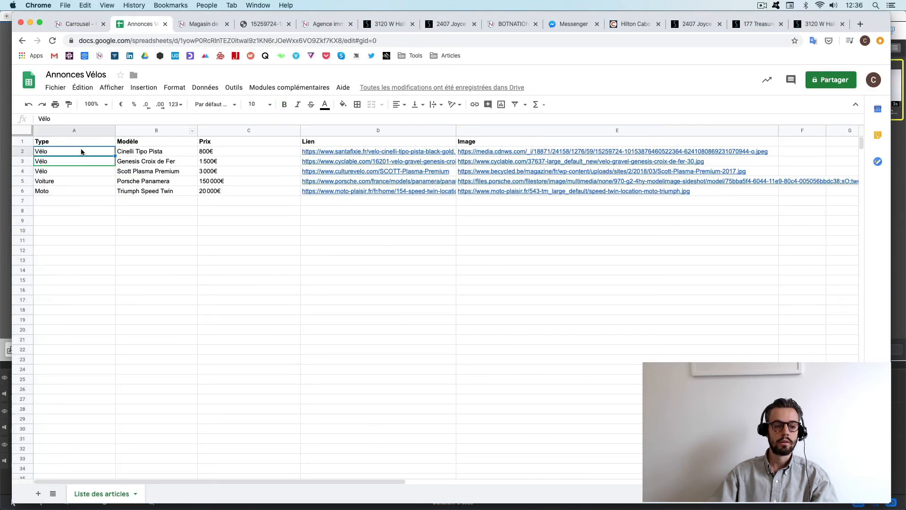
left_click(80, 132)
left_click(77, 23)
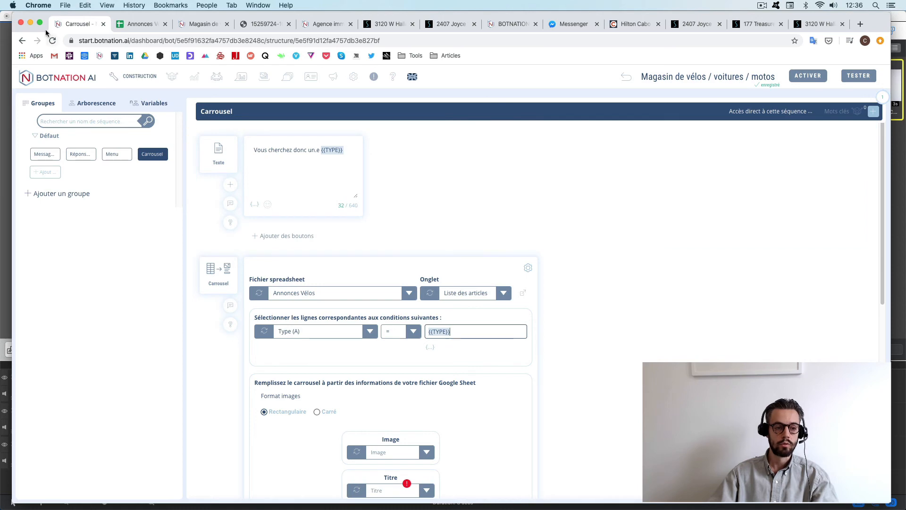
key("ctrl+super+f")
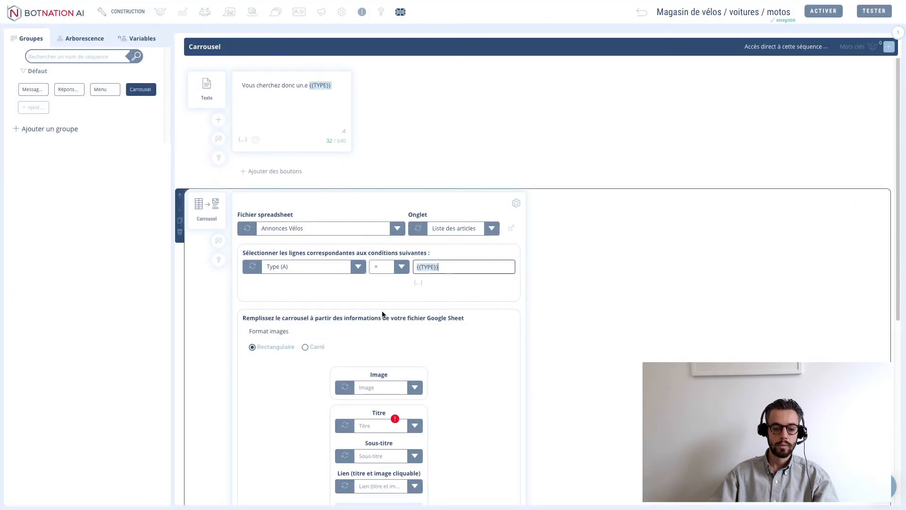
scroll(363, 348, "down", 2)
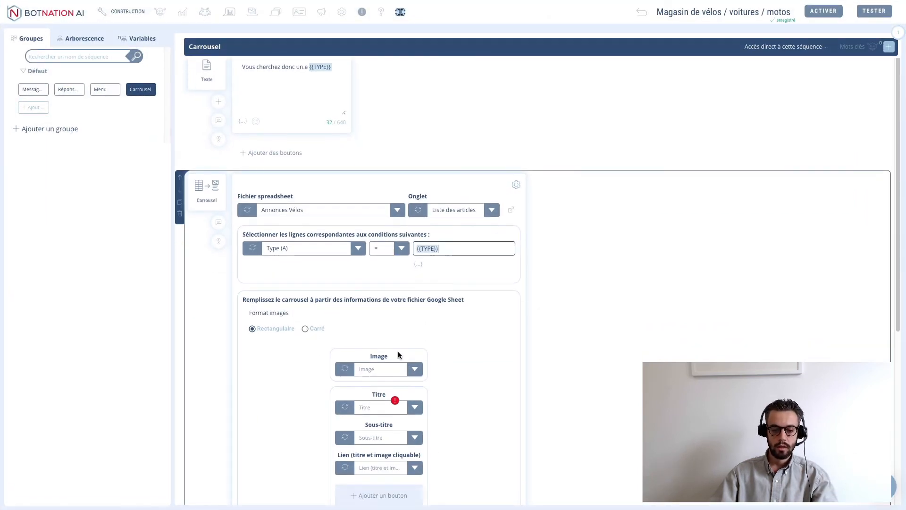
- Map the card image to Image (E) and the card title to Modèle (B)
left_click(413, 289)
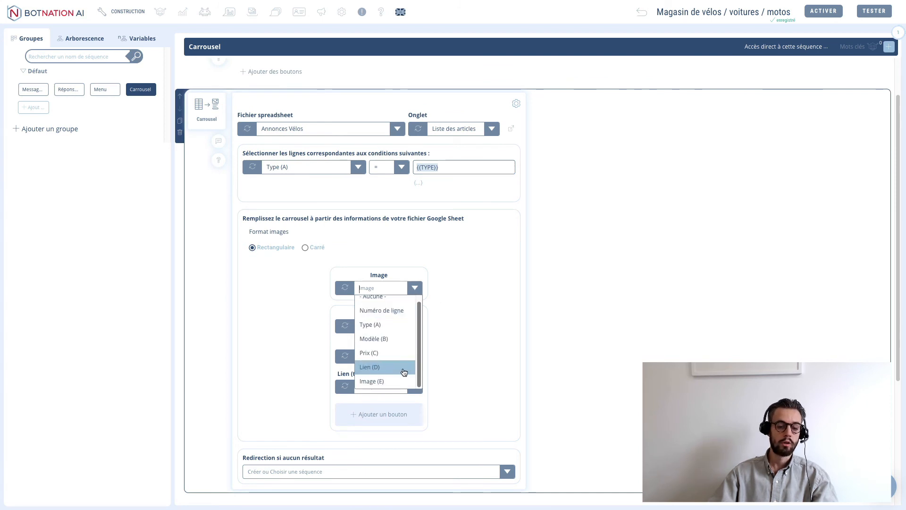
left_click(371, 382)
left_click(372, 327)
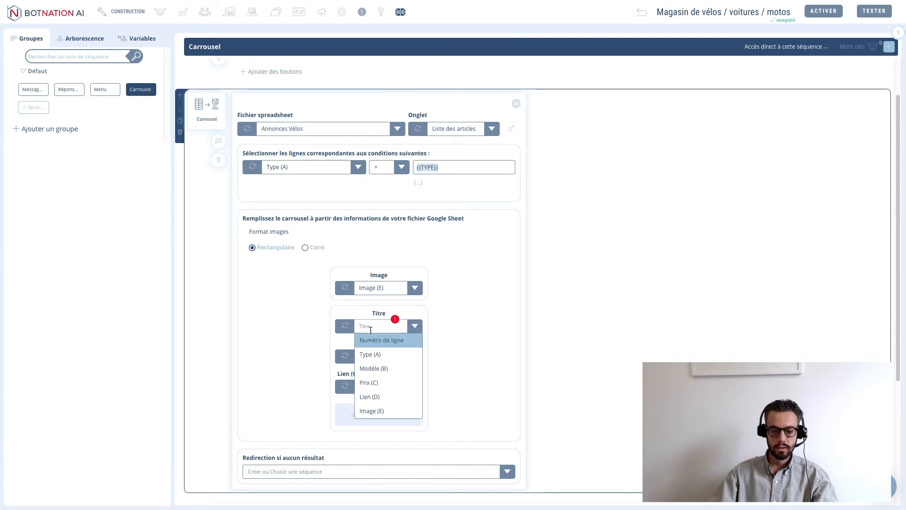
left_click(370, 368)
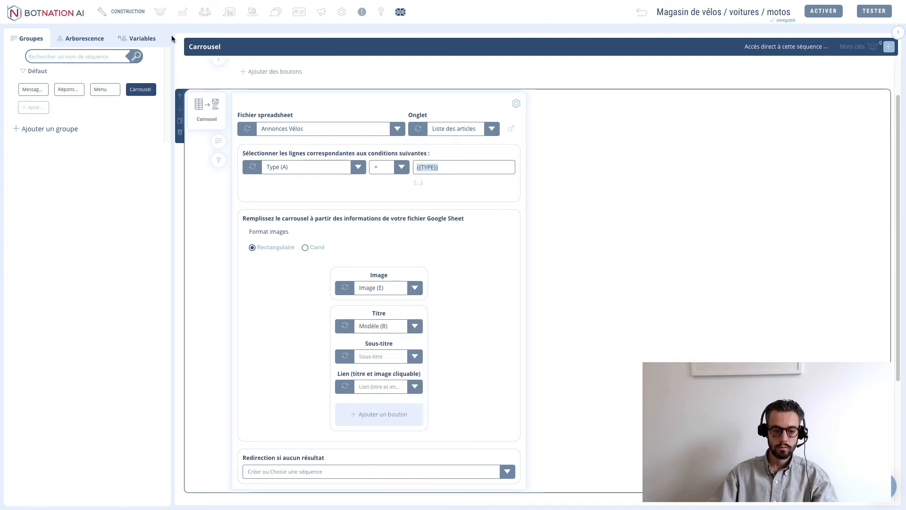
mouse_move(118, 19)
left_click(27, 17)
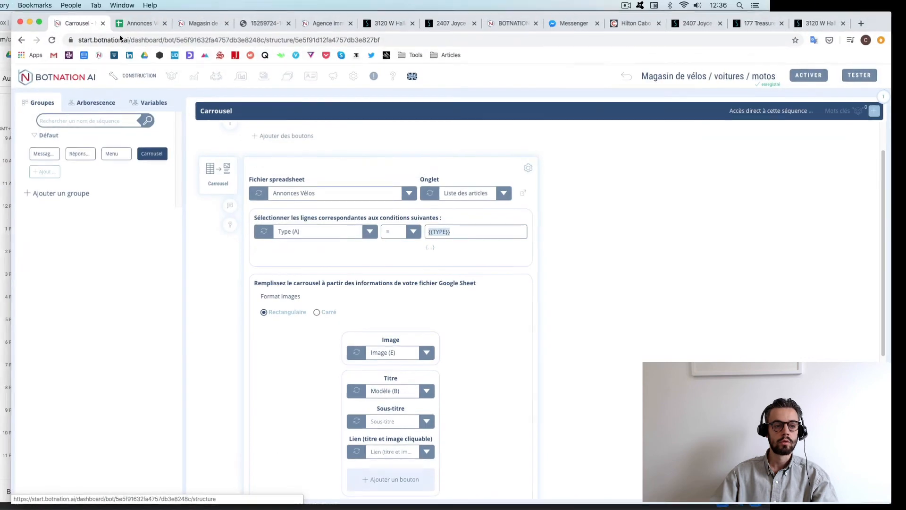
left_click(128, 27)
left_click(154, 130)
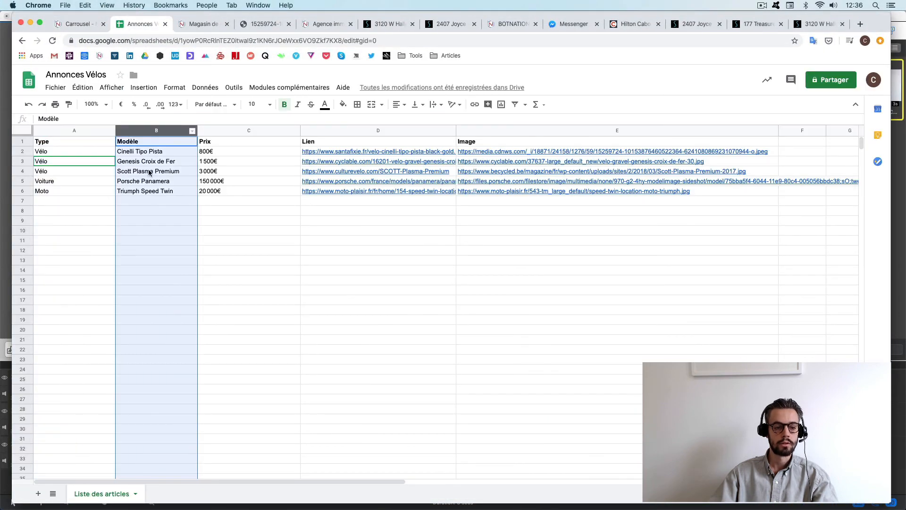
left_click(79, 25)
left_click(41, 23)
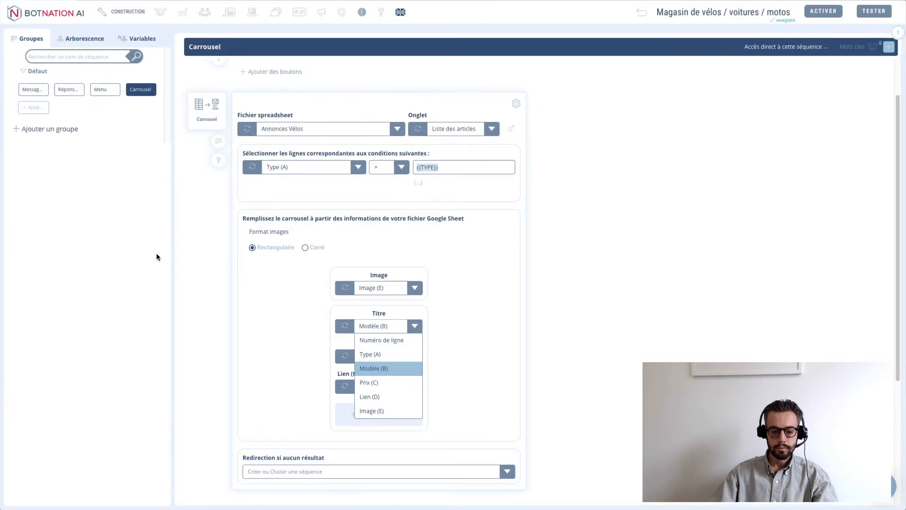
left_click(374, 369)
- Map the card subtitle to Prix (C) and the card link to Lien (D)
left_click(370, 362)
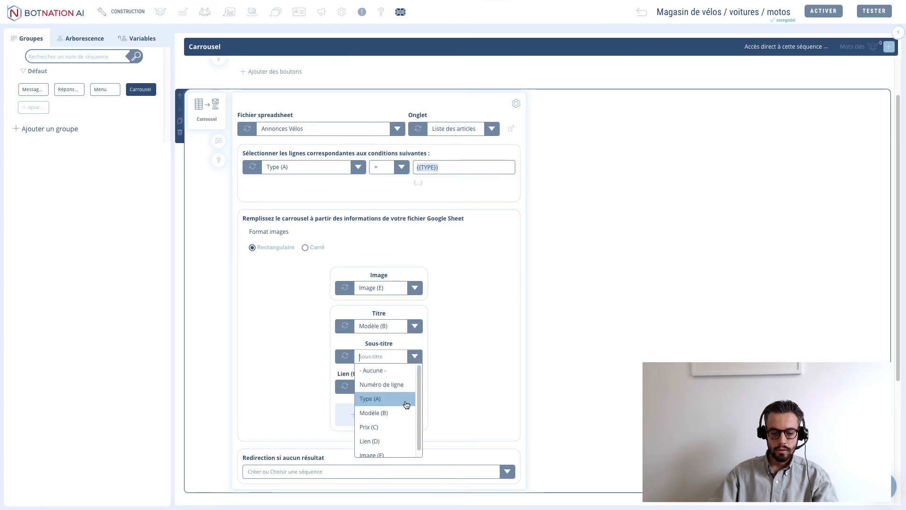
scroll(403, 406, "down", 1)
left_click(384, 422)
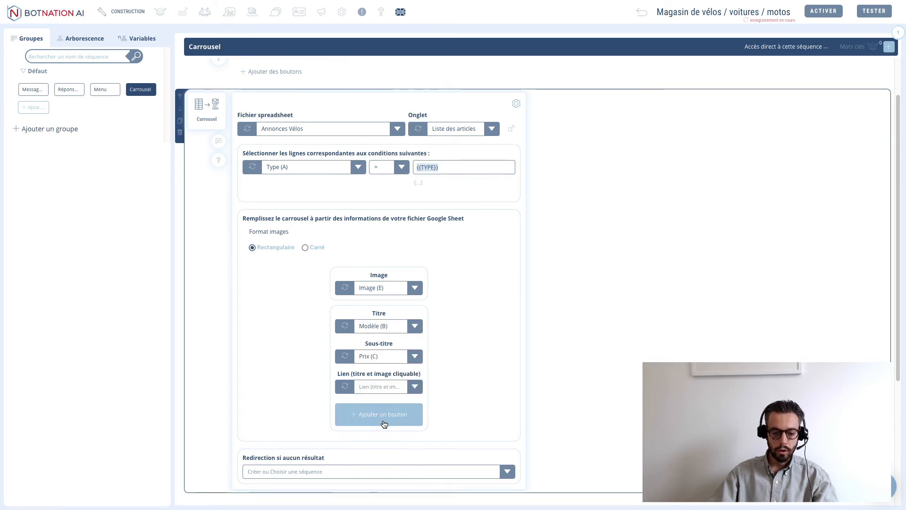
scroll(471, 373, "down", 1)
left_click(393, 367)
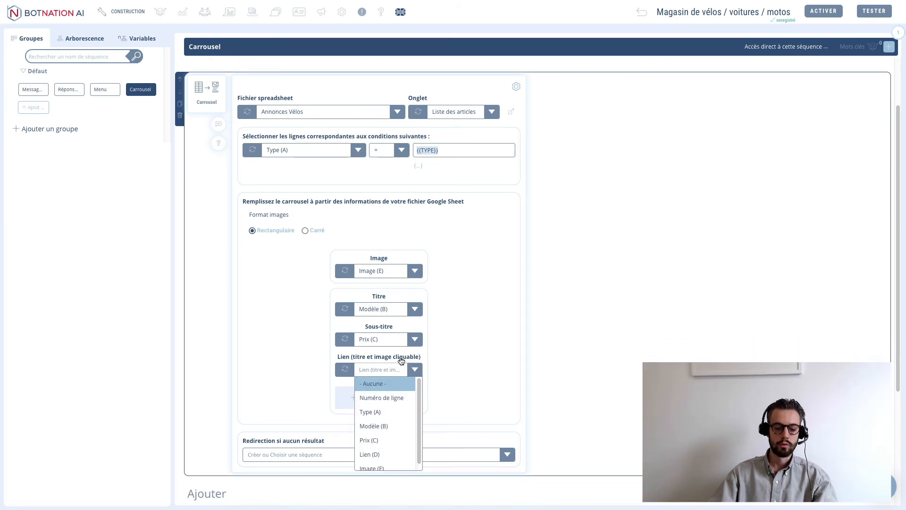
scroll(383, 425, "down", 1)
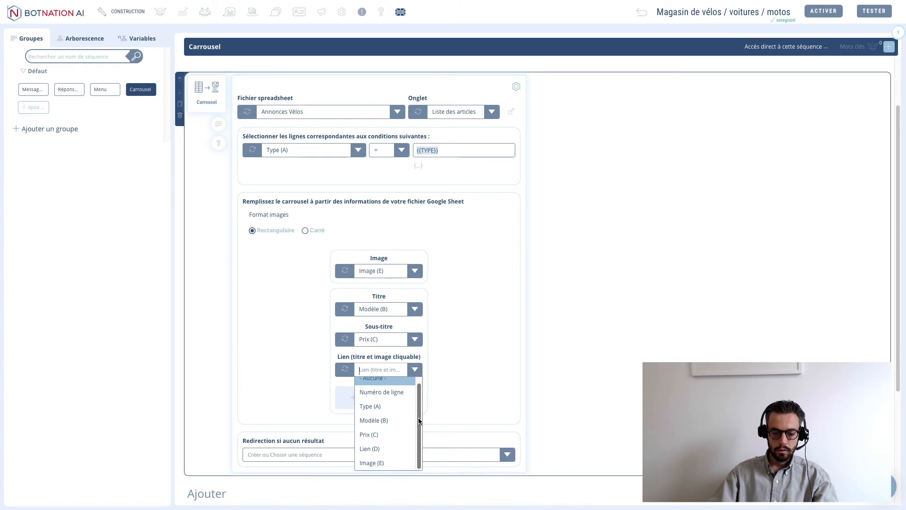
left_click(378, 449)
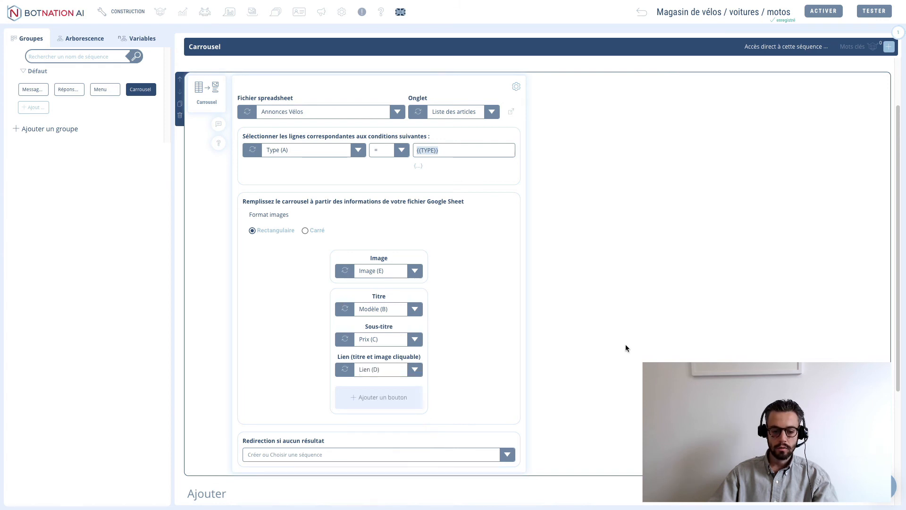
scroll(625, 347, "down", 2)
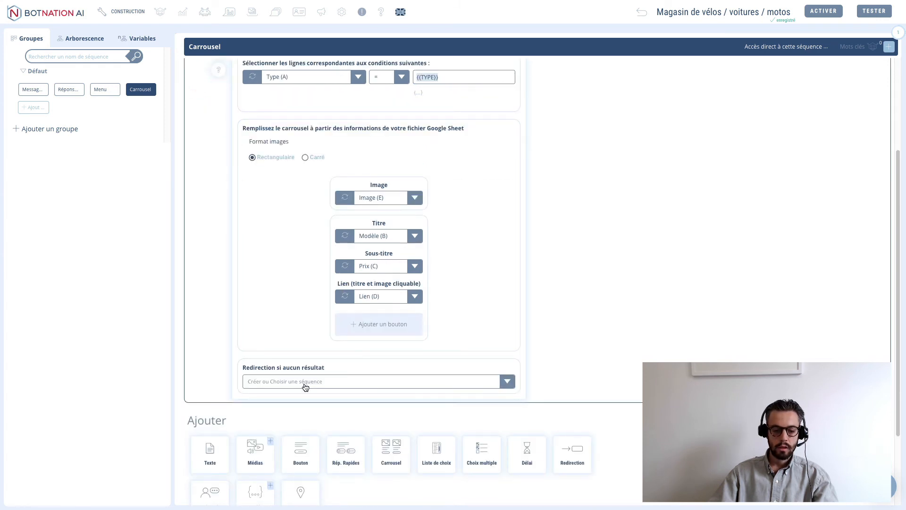
- Redirect to Réponse par défaut when no rows match
left_click(288, 381)
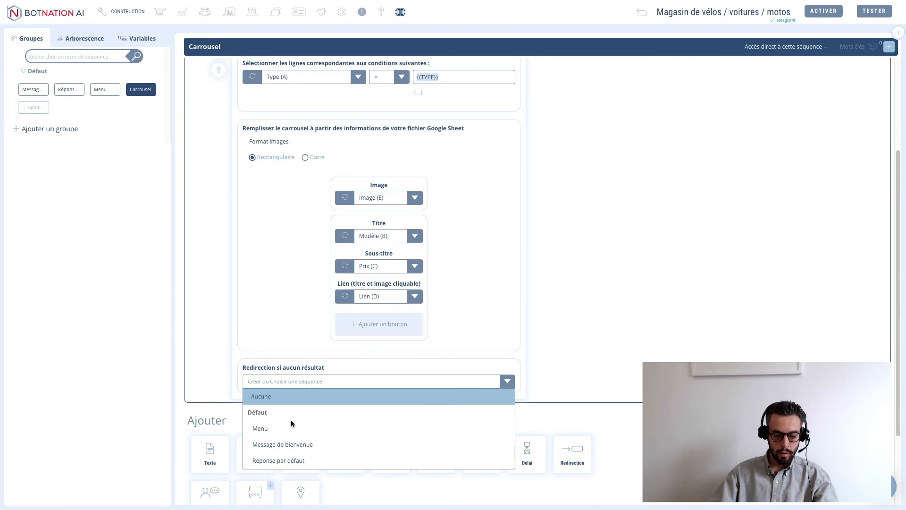
left_click(315, 463)
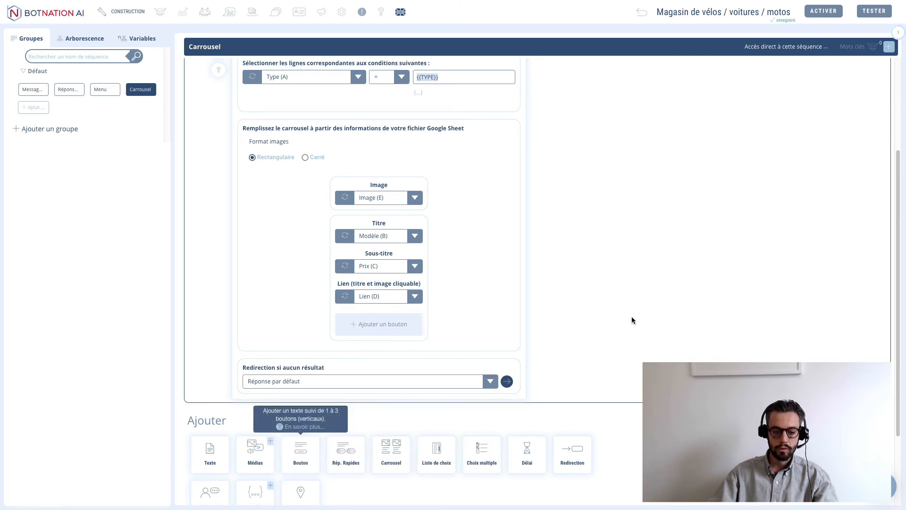
scroll(632, 325, "up", 4)
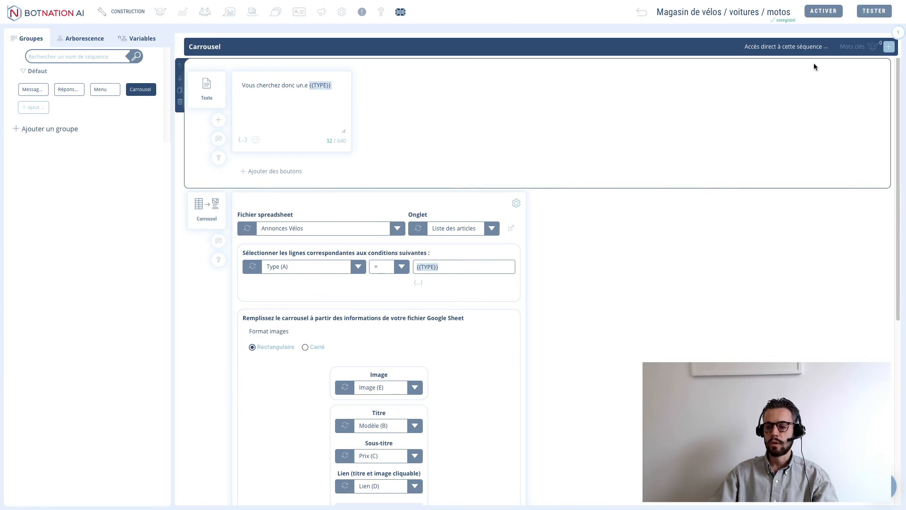
left_click(874, 12)
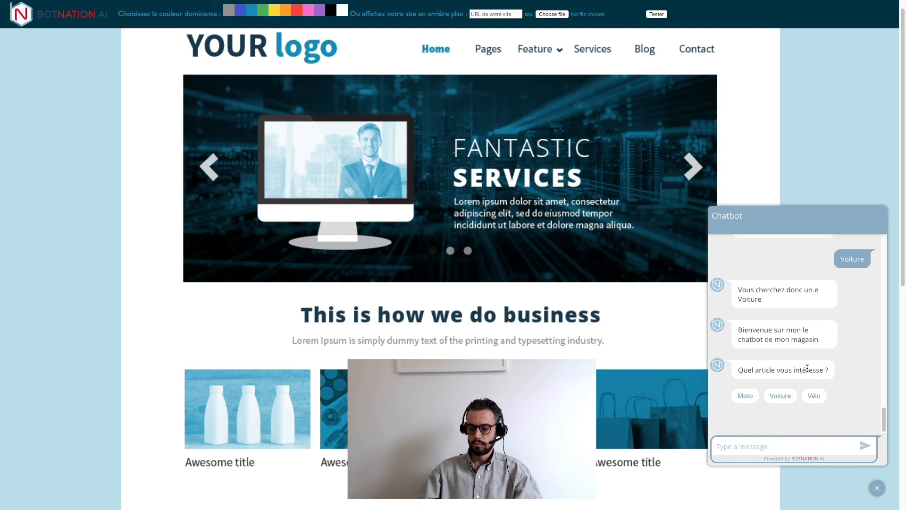
left_click(816, 395)
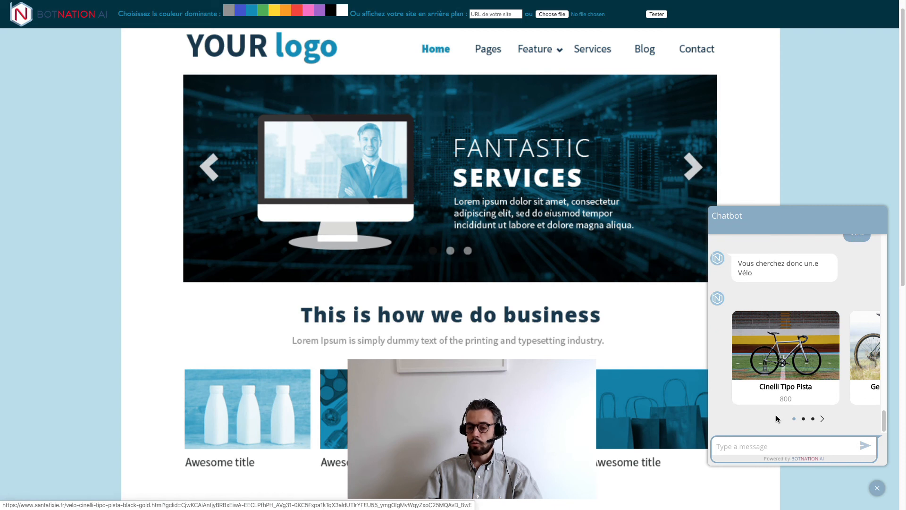
left_click(822, 420)
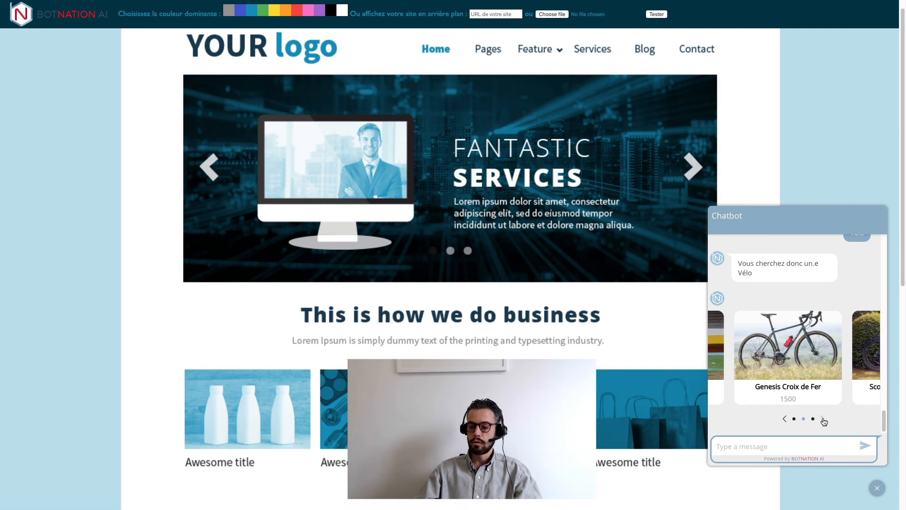
left_click(823, 418)
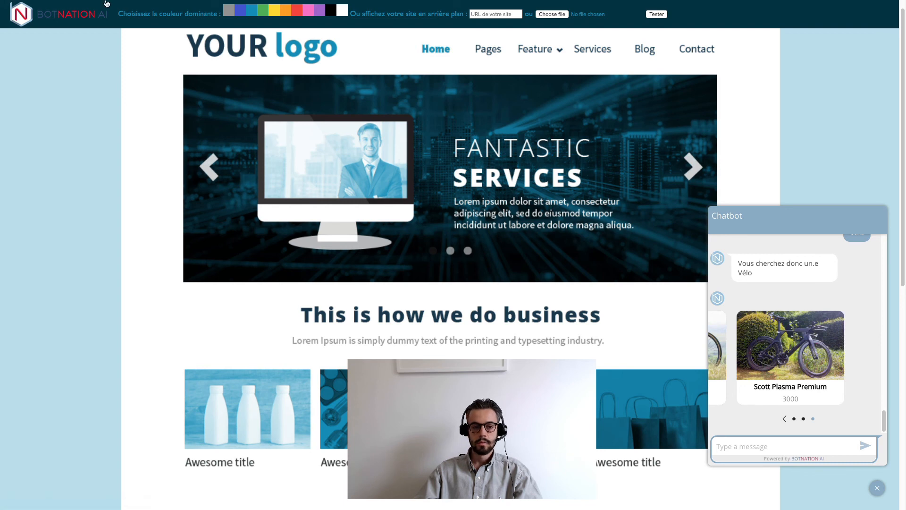
mouse_move(106, 3)
left_click(29, 18)
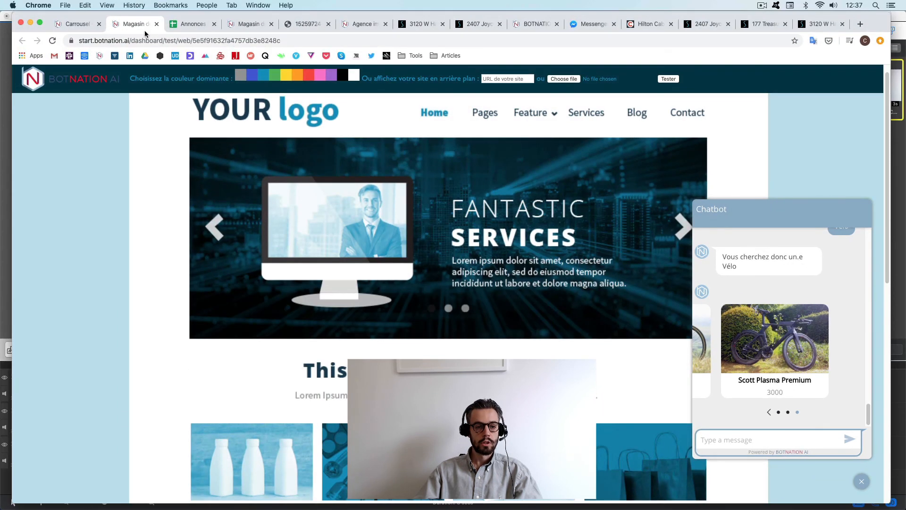
left_click(184, 26)
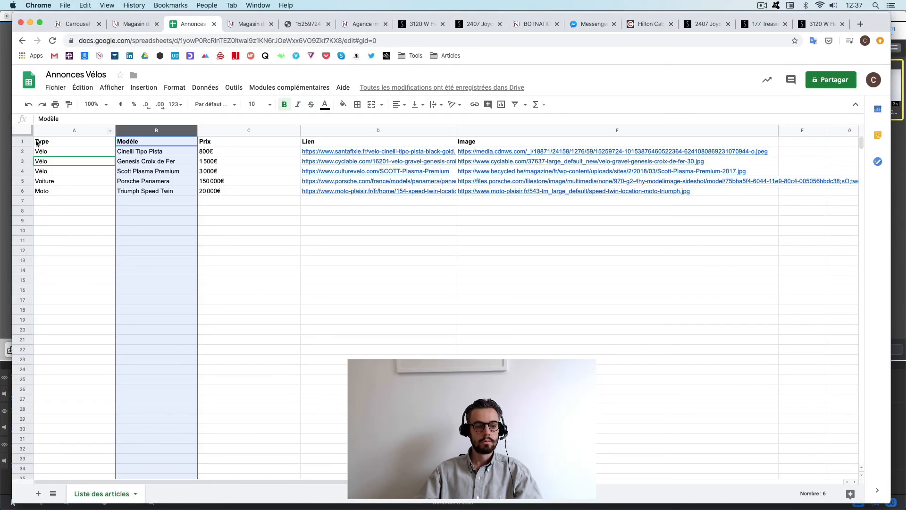
left_click_drag(22, 154, 39, 173)
left_click(134, 24)
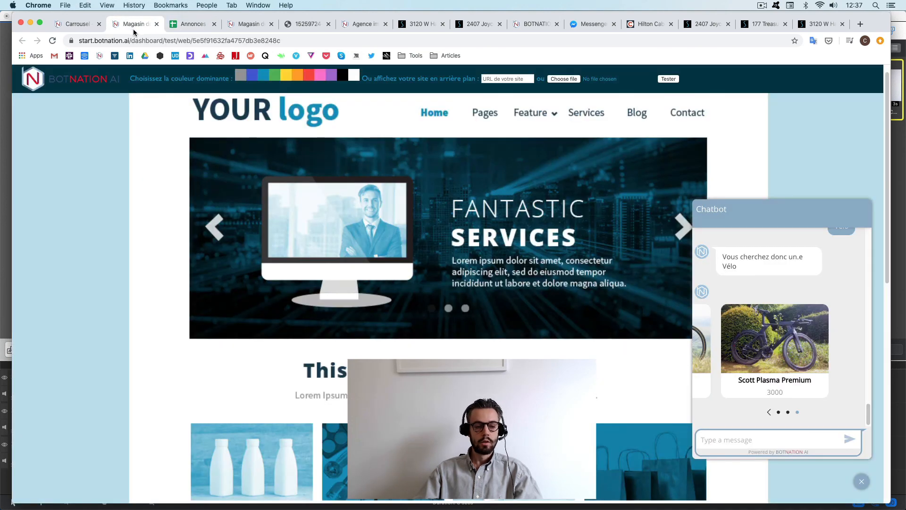
left_click(156, 25)
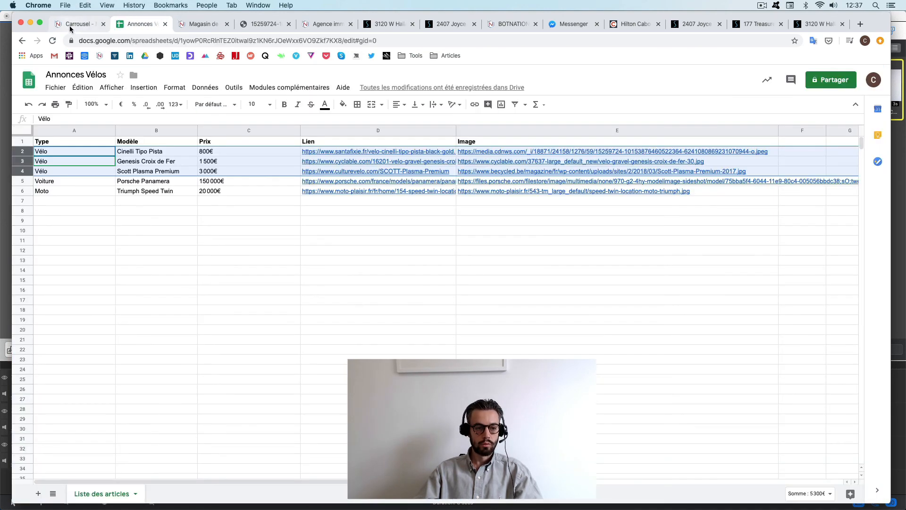
left_click(70, 25)
left_click(39, 22)
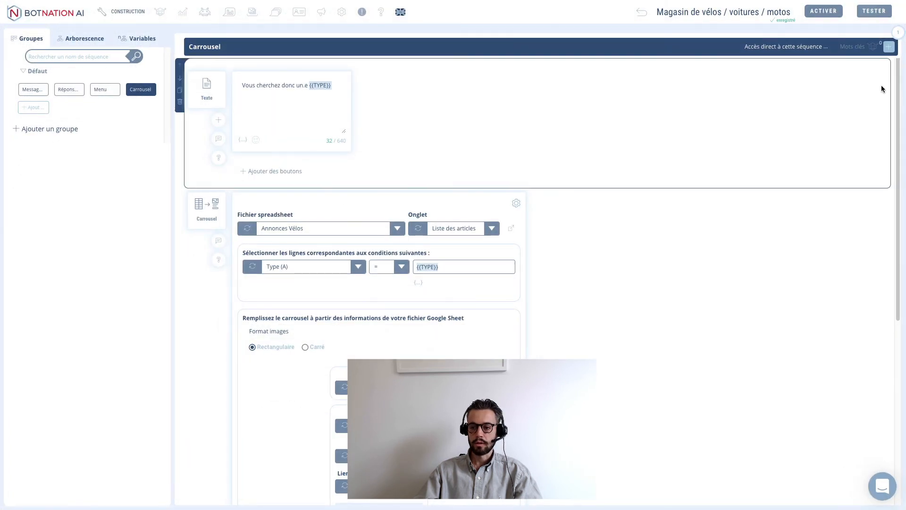
left_click(868, 15)
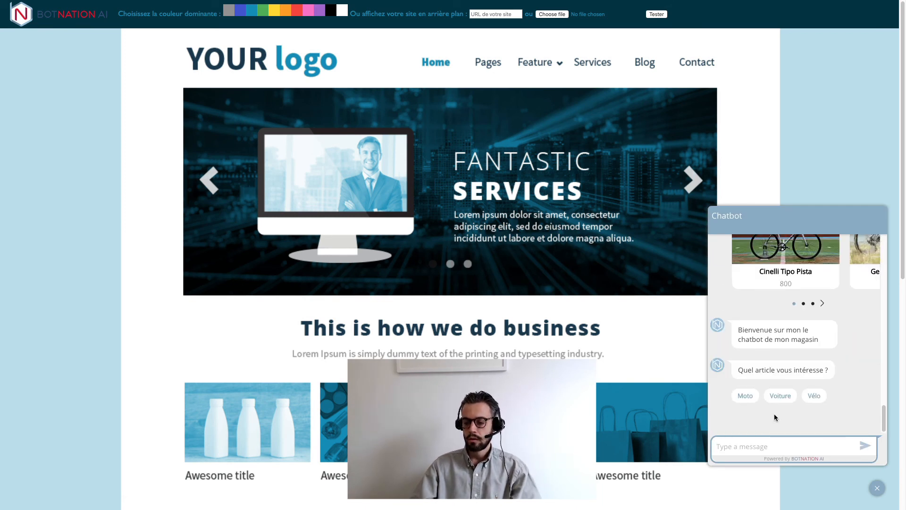
left_click(780, 396)
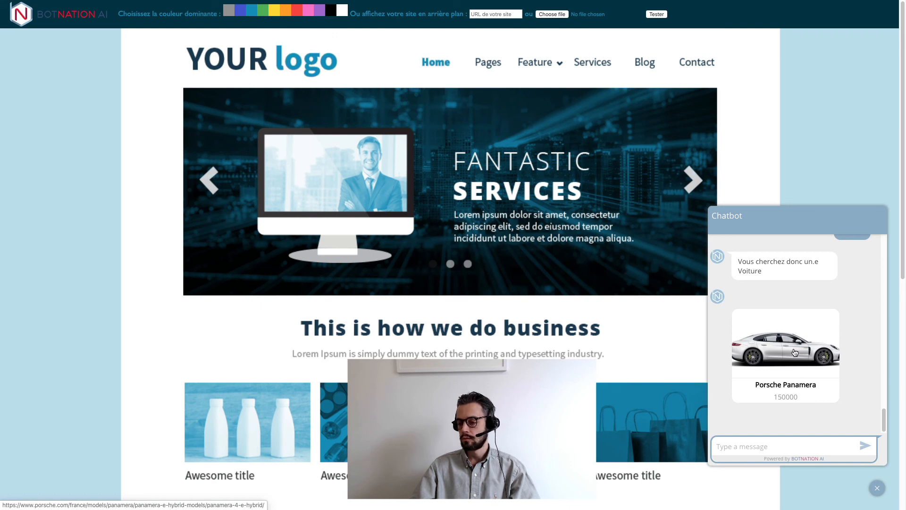
left_click(795, 352)
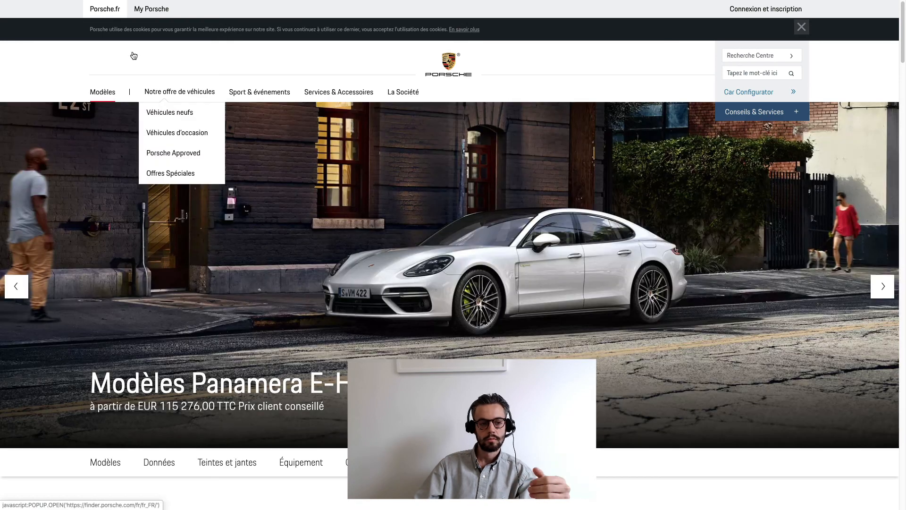
mouse_move(101, 2)
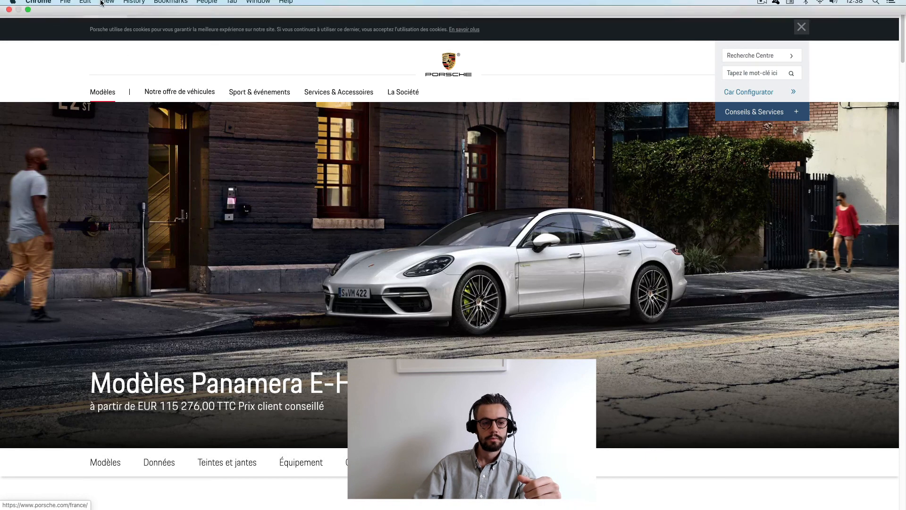
left_click(28, 16)
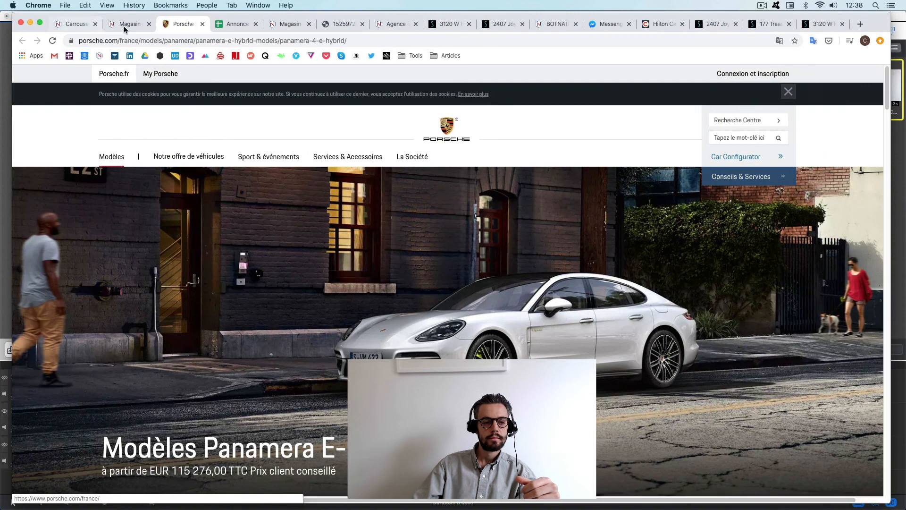
left_click(131, 25)
left_click(78, 25)
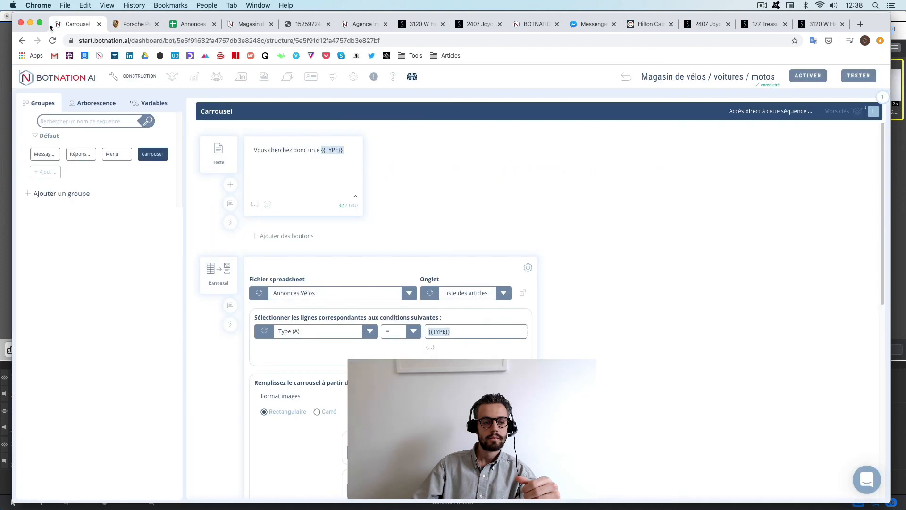
key("ctrl+super+f")
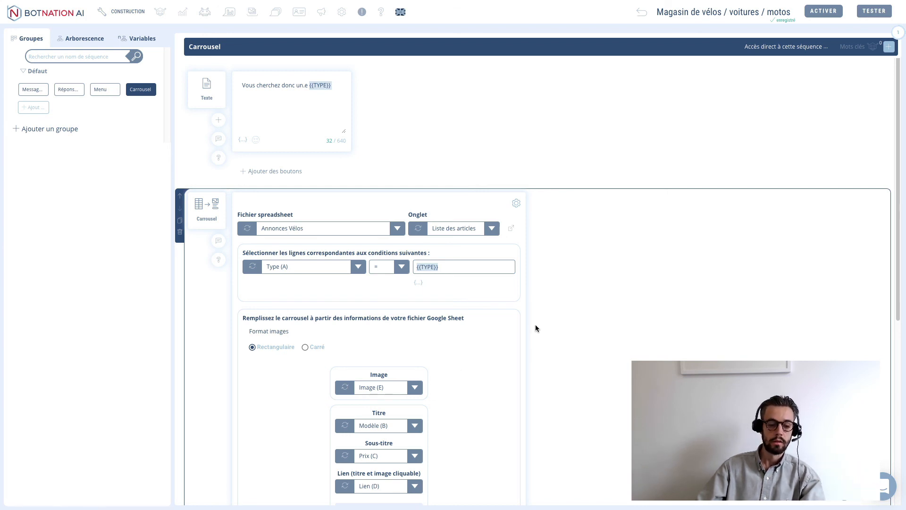
scroll(535, 328, "down", 5)
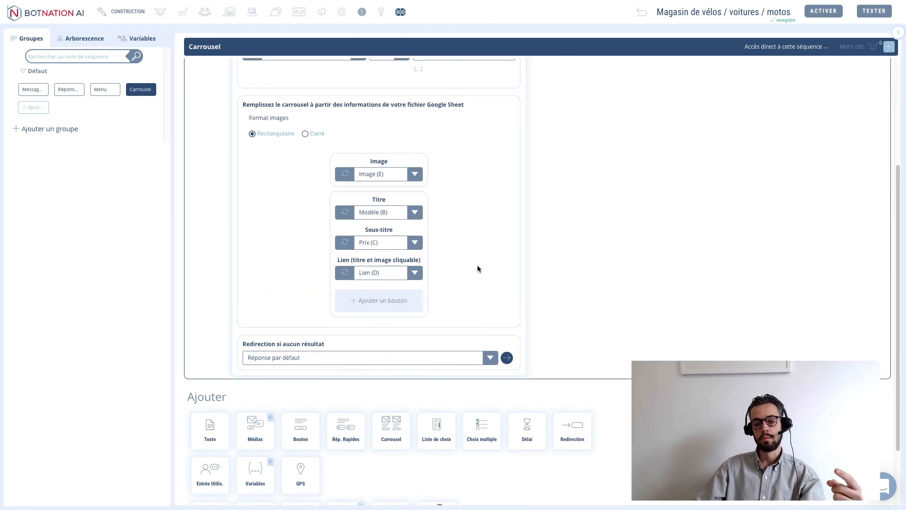
scroll(477, 265, "up", 5)
left_click(245, 229)
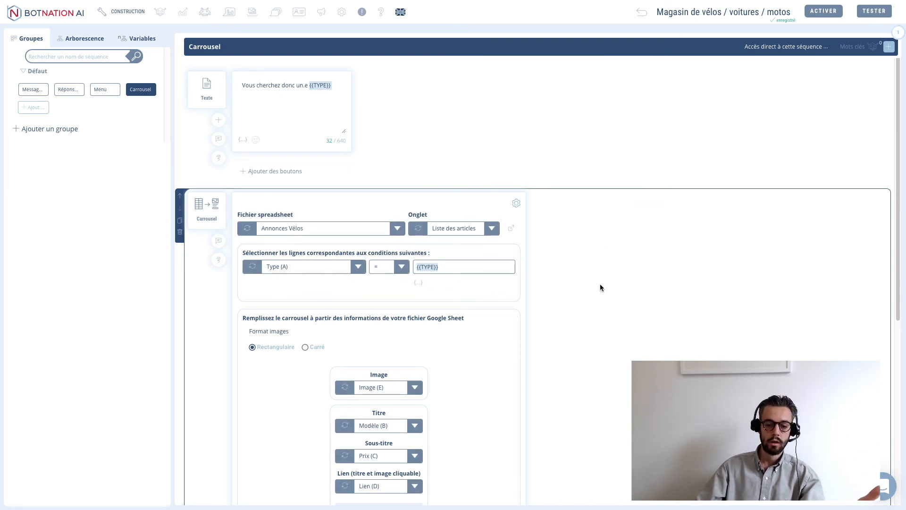
scroll(601, 302, "down", 6)
scroll(605, 311, "up", 6)
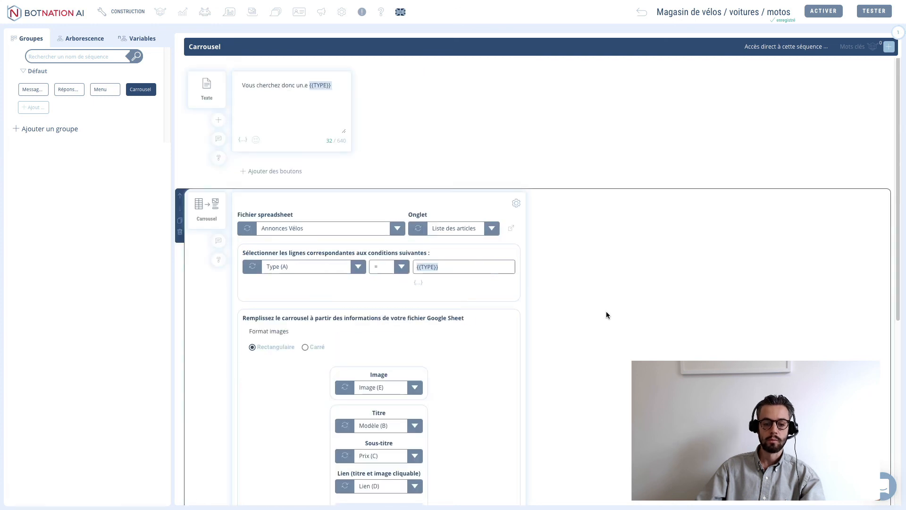
scroll(606, 311, "down", 6)
scroll(607, 311, "up", 6)
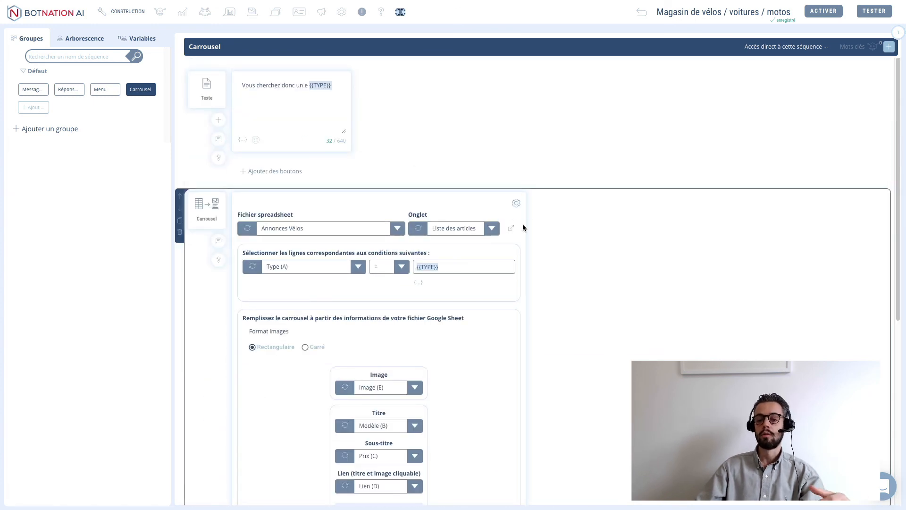
- Return to the Botnation AI dashboard via the top-left logo
left_click(78, 16)
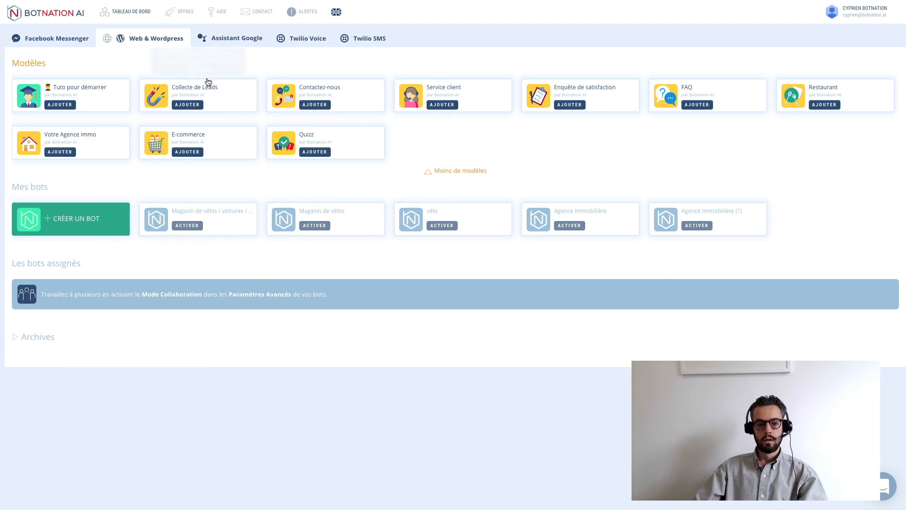
- Show the OFFRES pricing page, briefly opening and closing the support chat
left_click(185, 14)
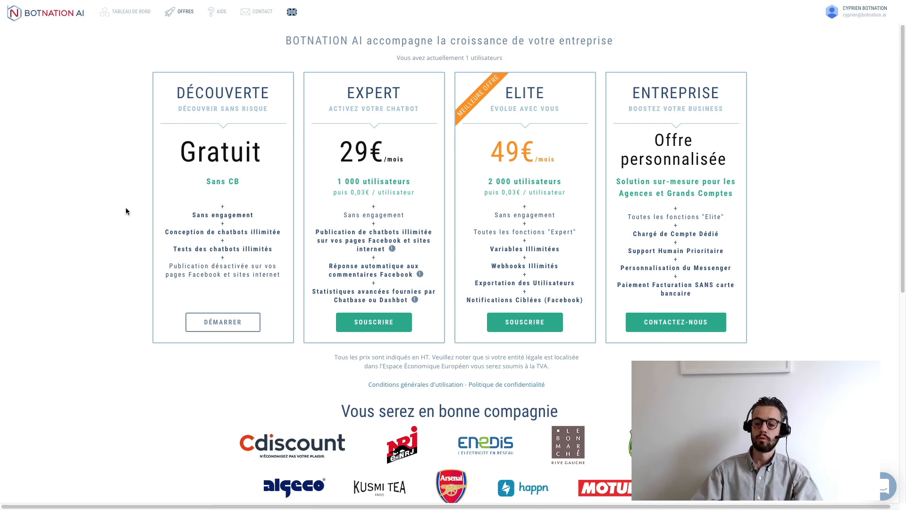
left_click(884, 488)
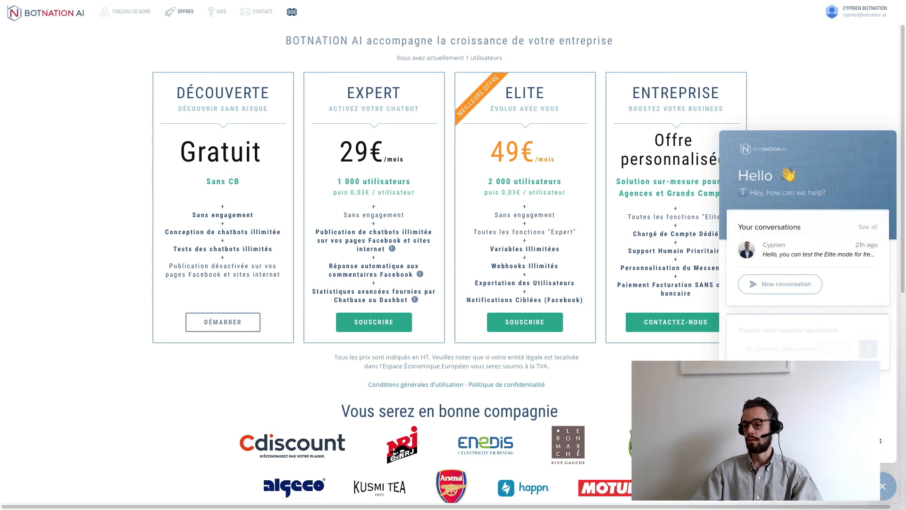
left_click(882, 489)
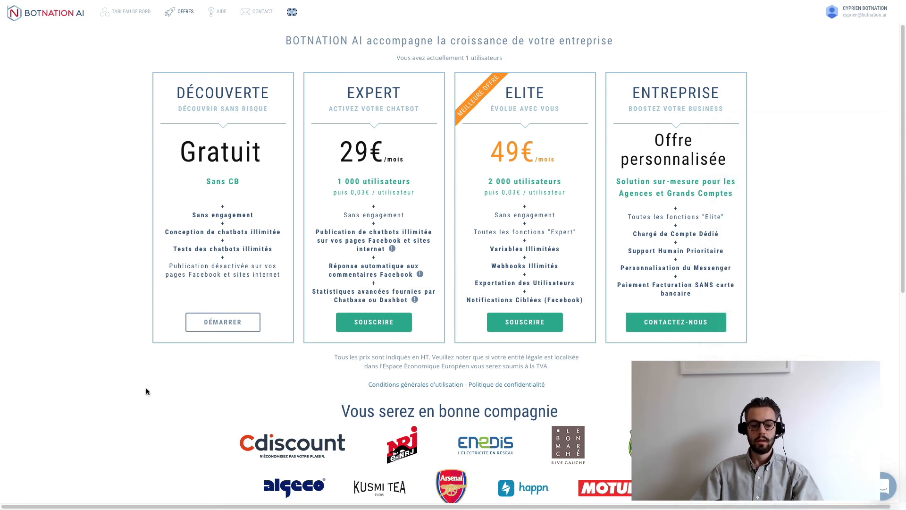